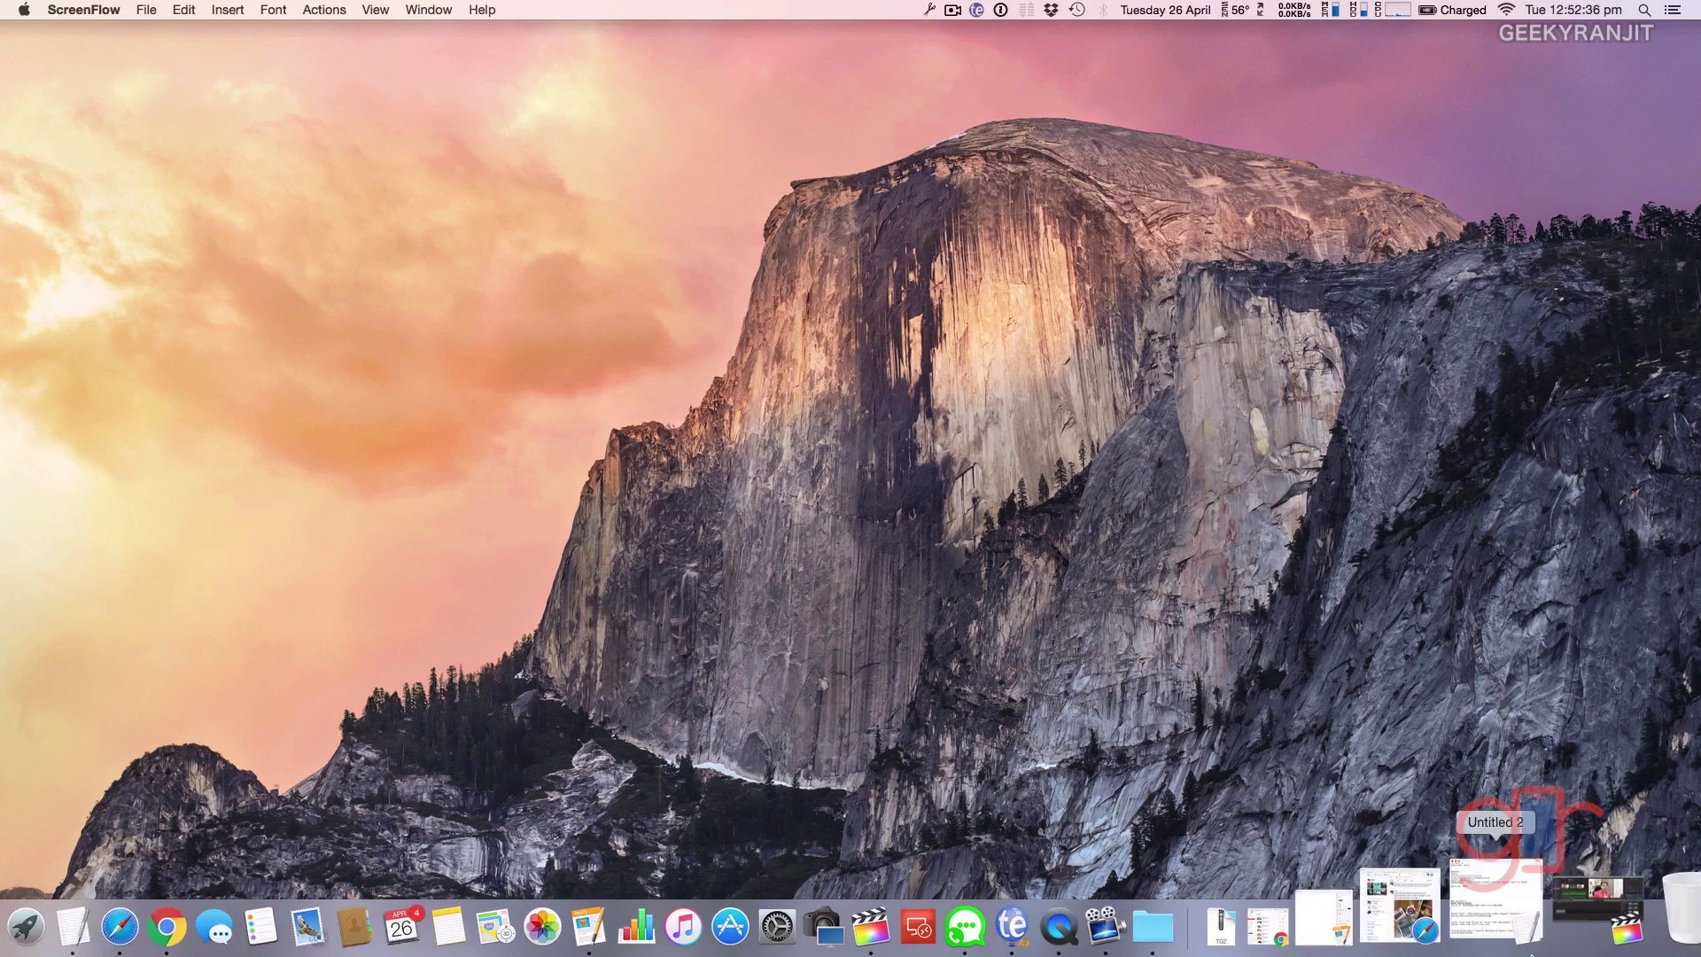
Restore Final Cut Pro, view its About window showing version 10.2.3, then close it.
left_click(1564, 903)
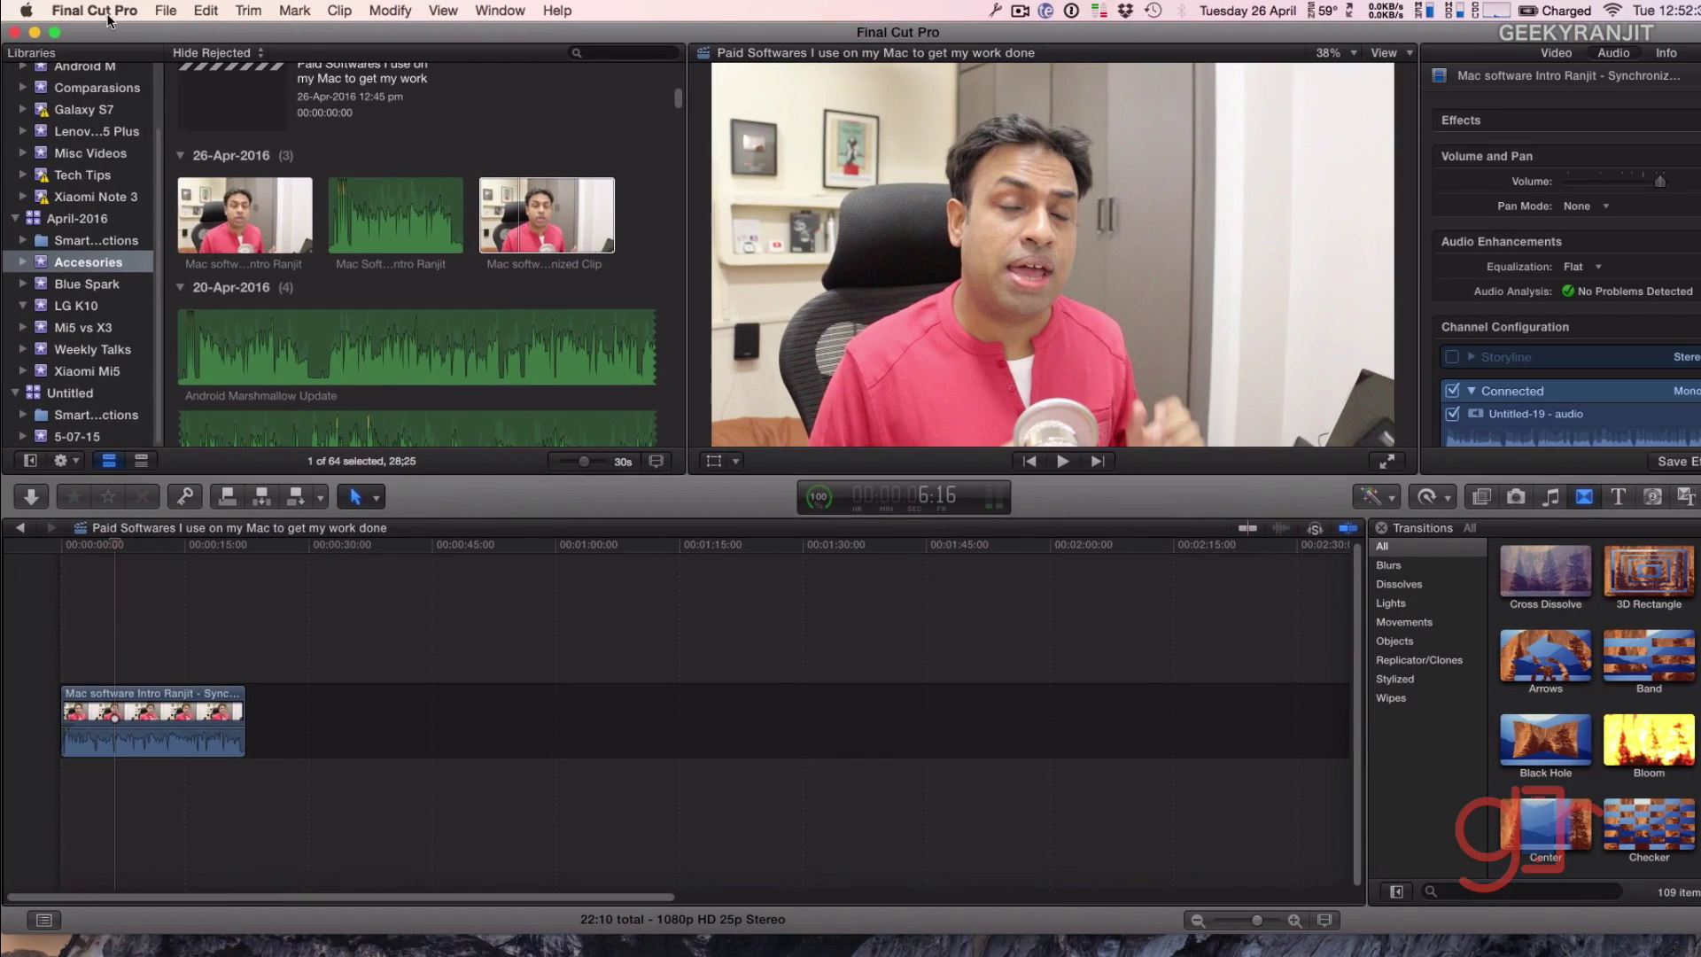
left_click(110, 11)
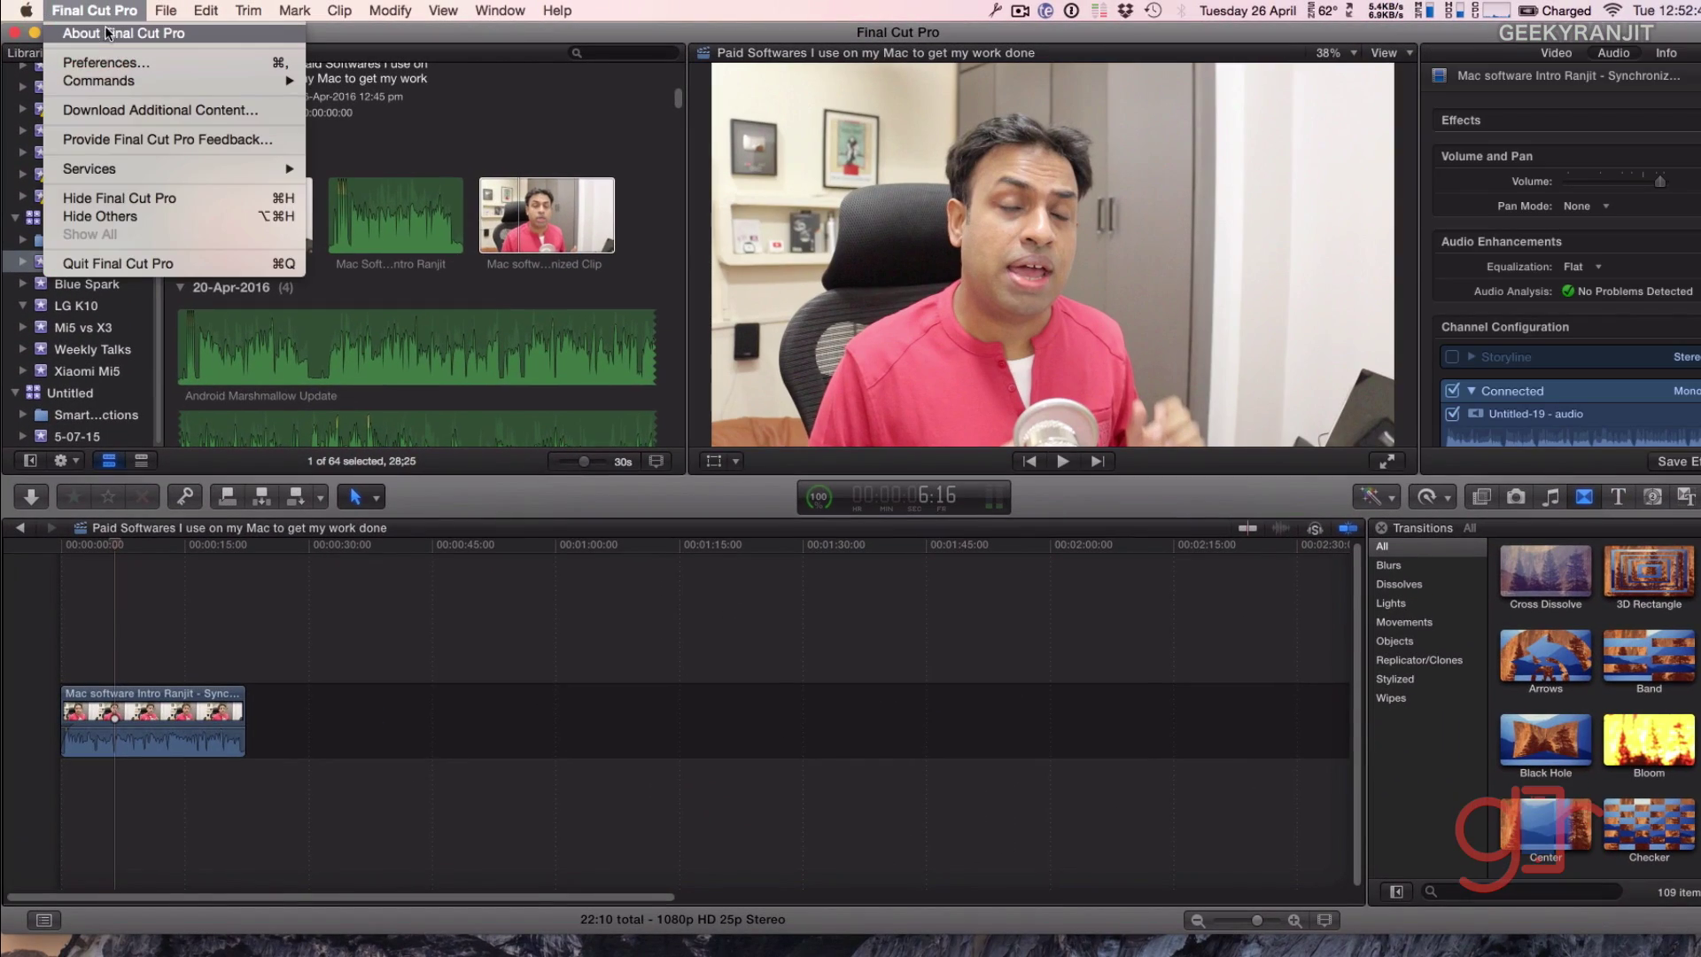
left_click(106, 34)
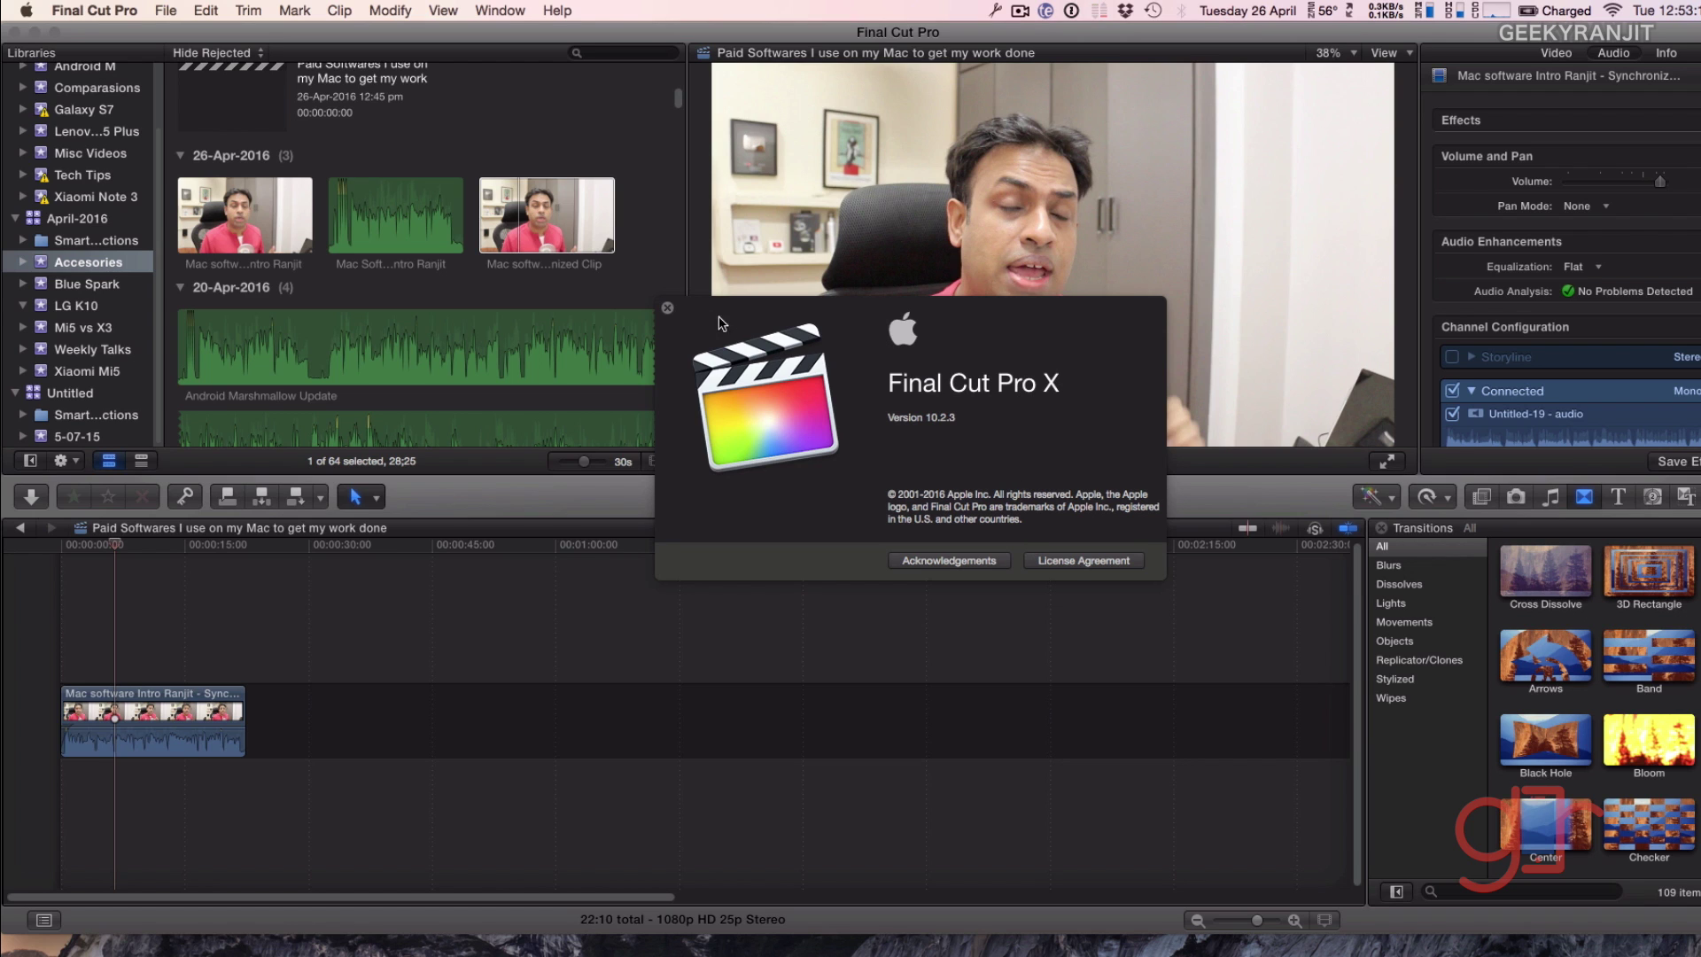
left_click(667, 309)
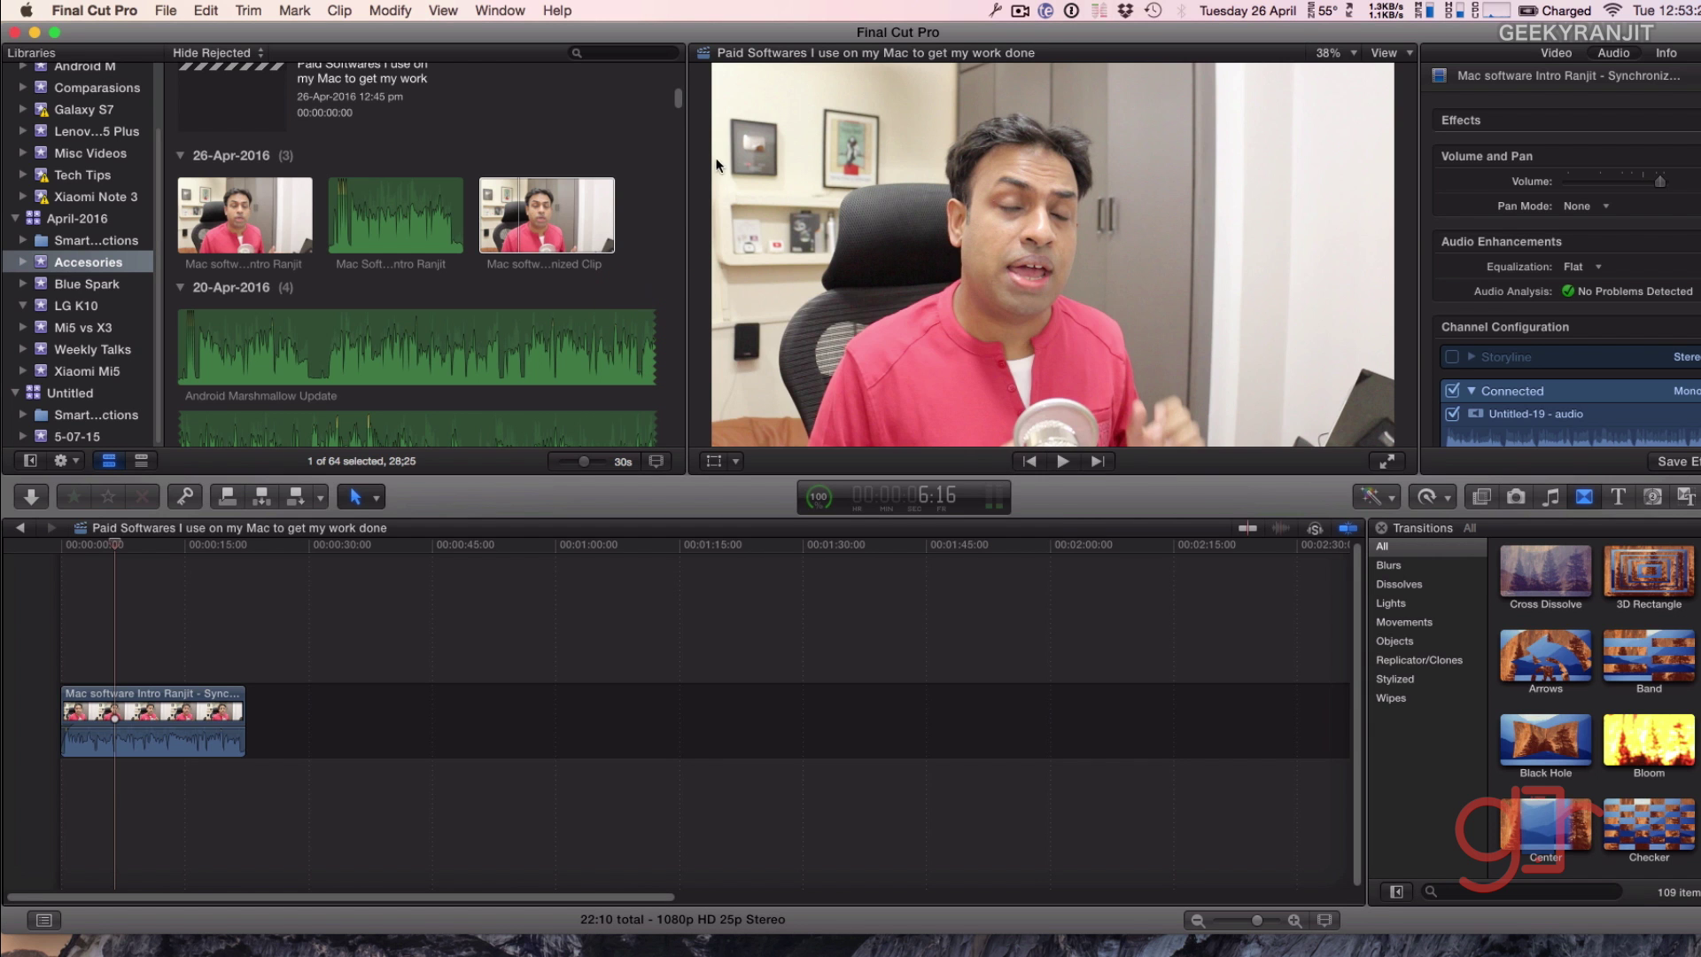
left_click(35, 32)
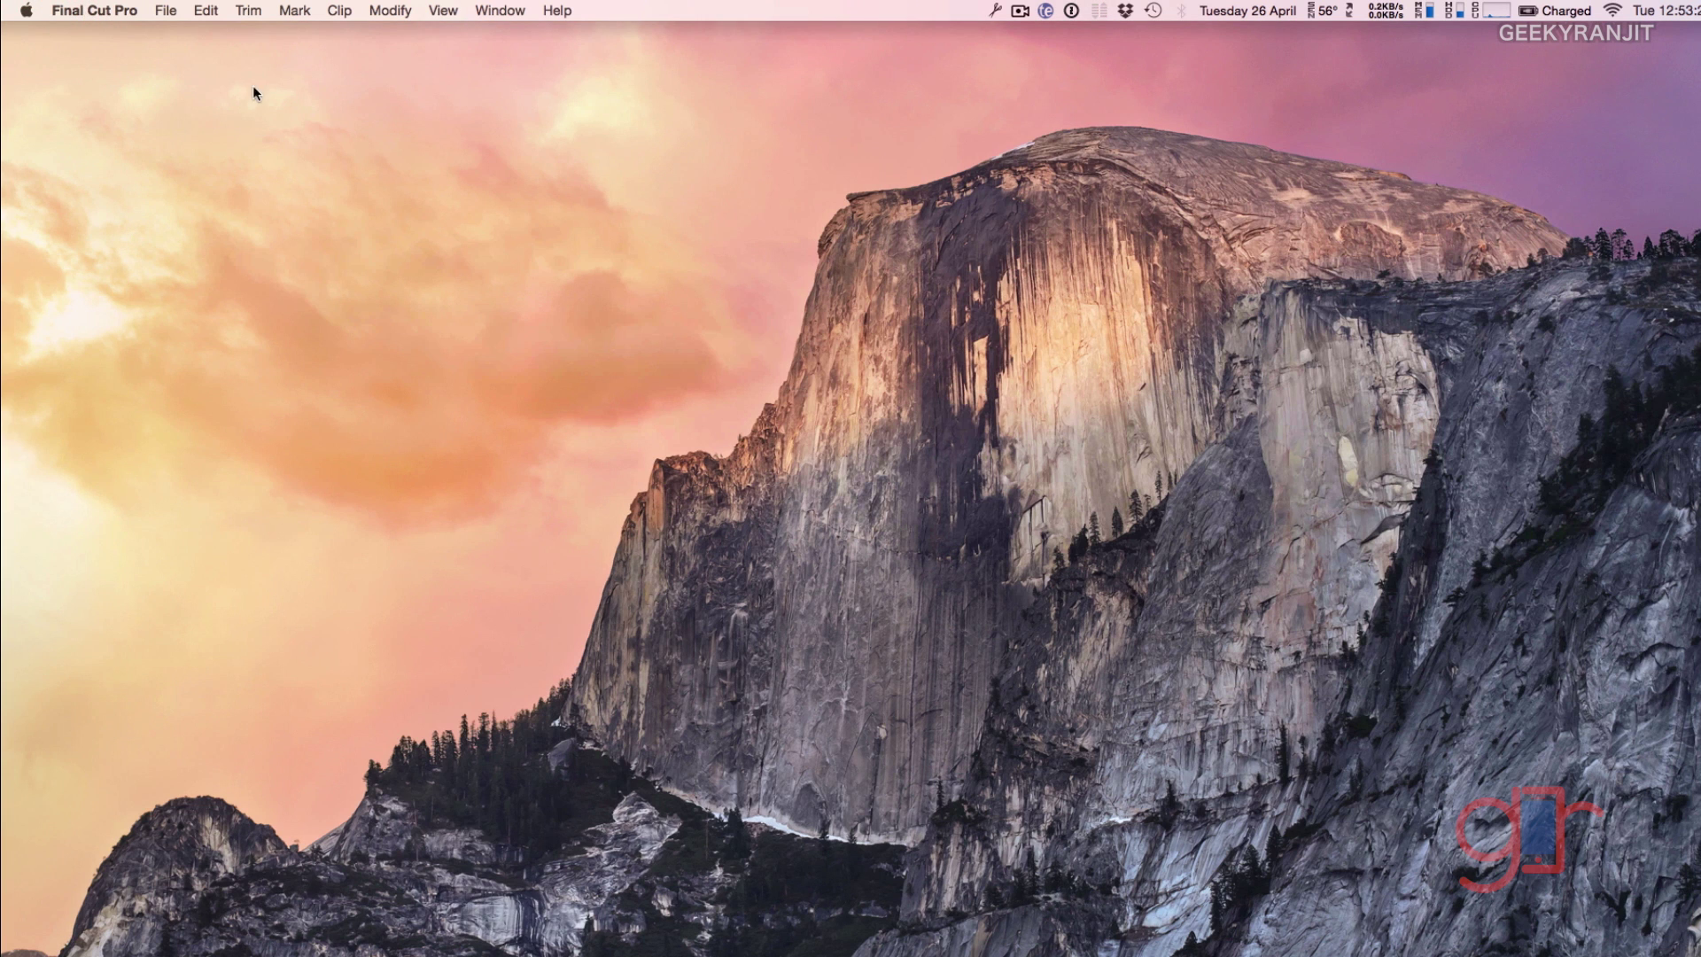
left_click(1020, 12)
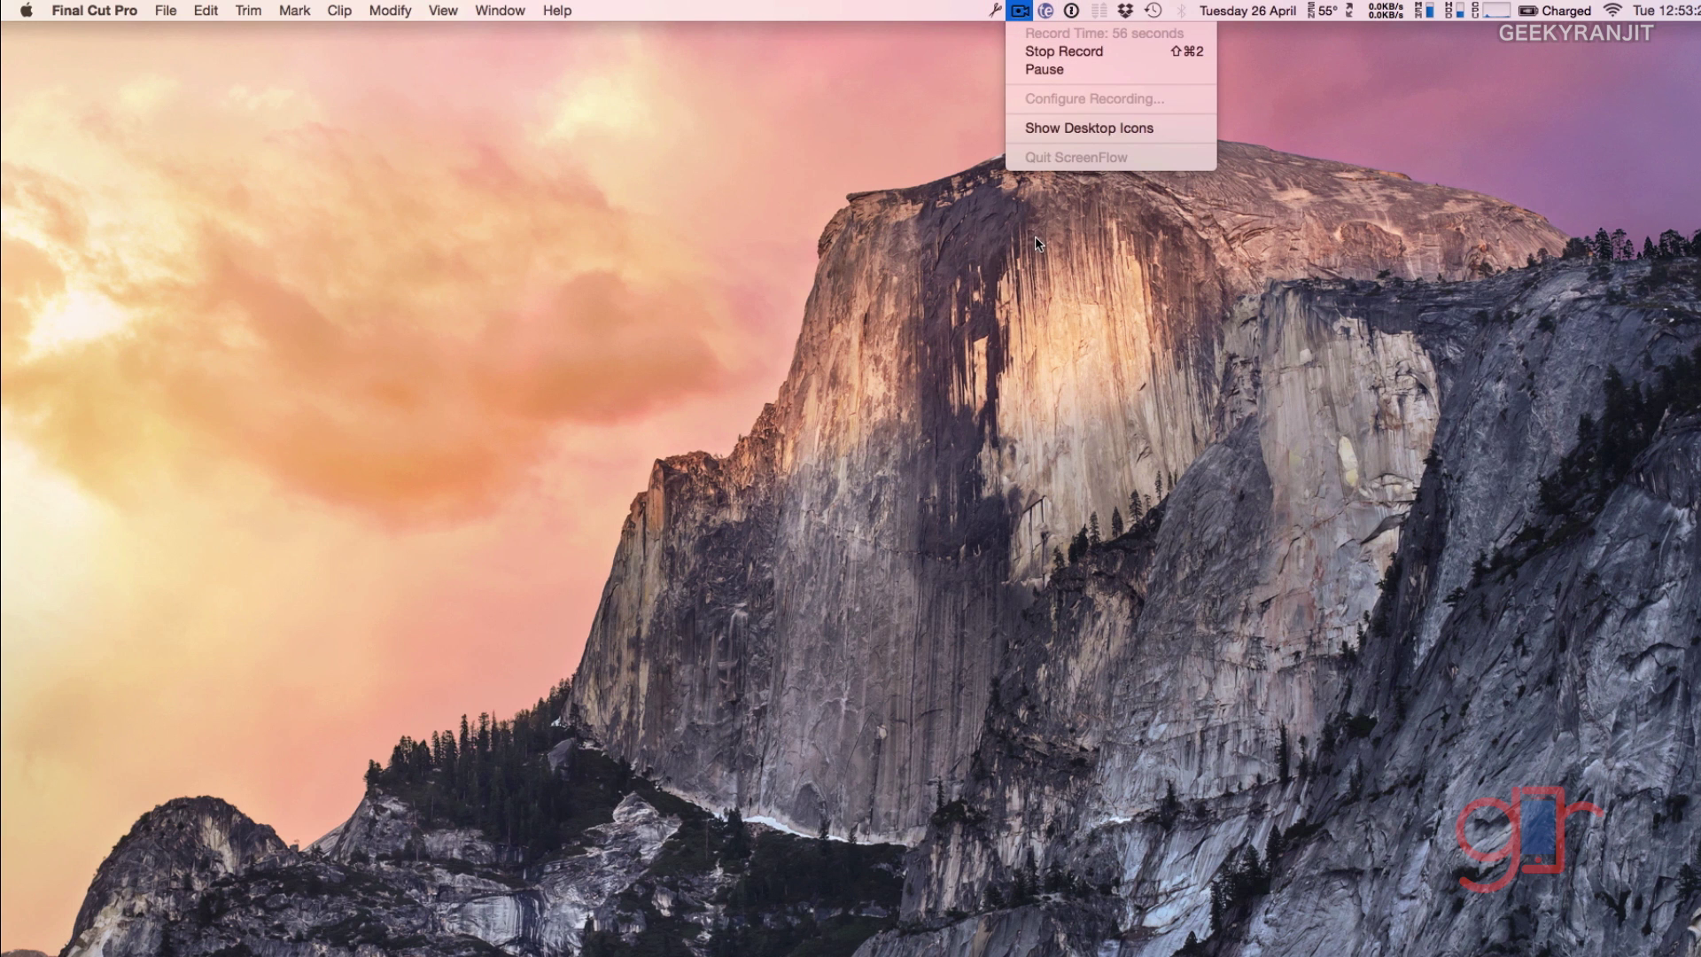
left_click(1068, 279)
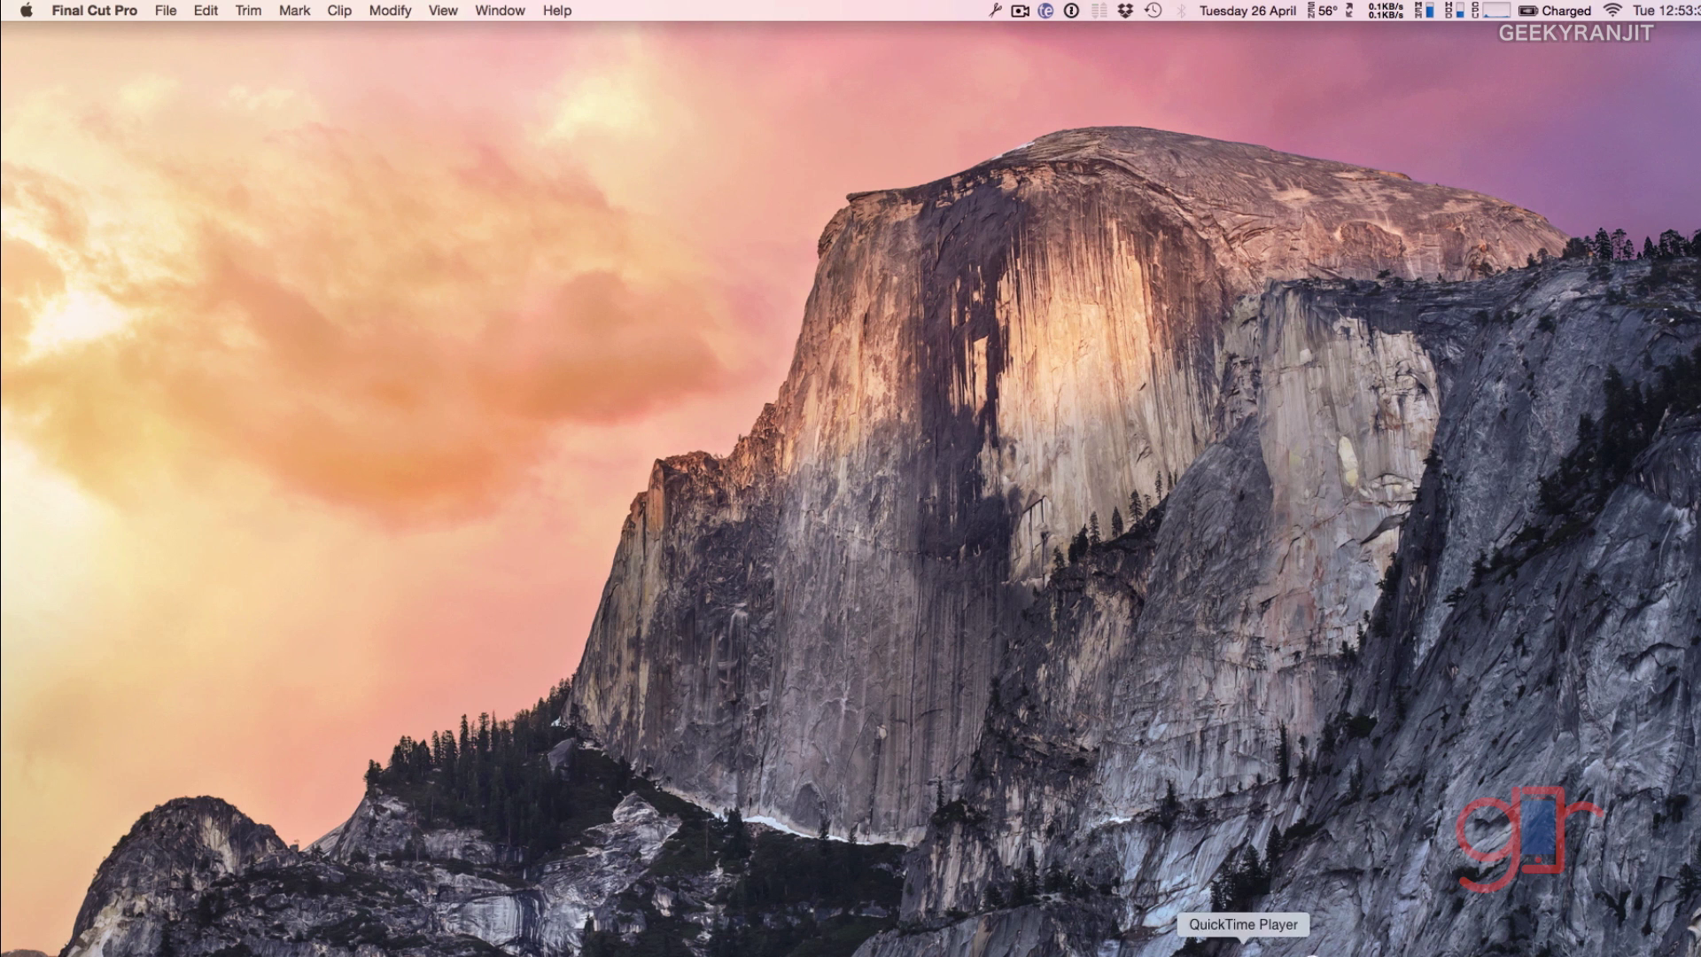
Switch to the Telestream ScreenFlow page and browse its Features and What's New pages.
left_click(1306, 937)
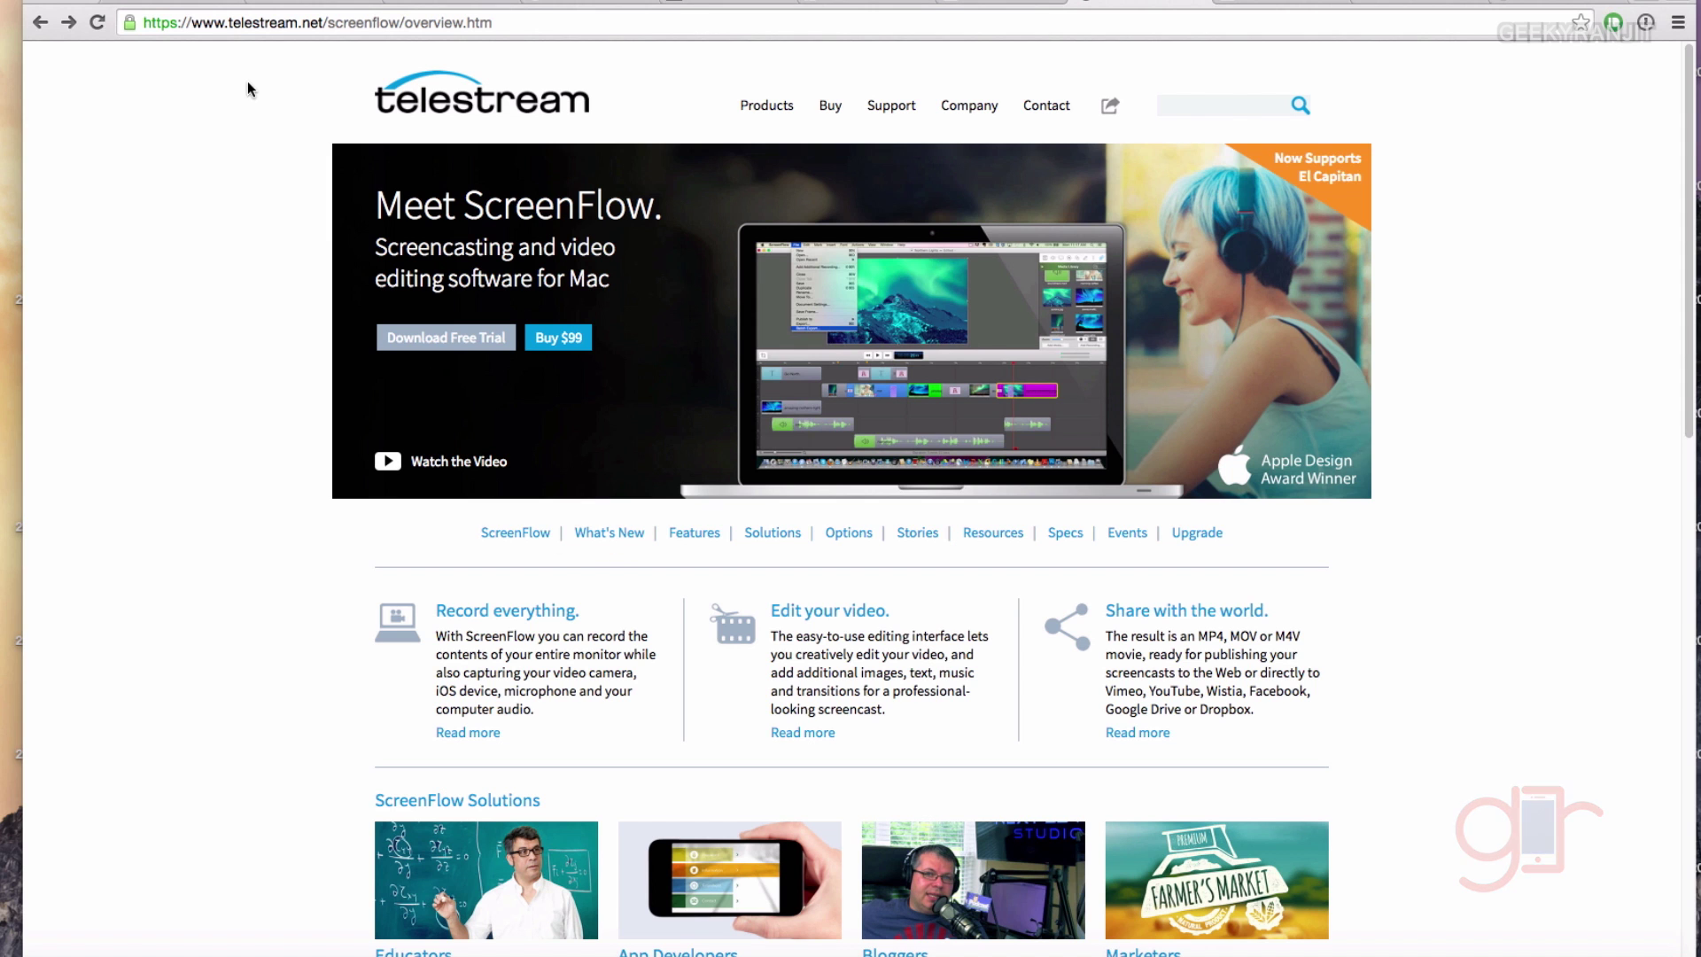
left_click(608, 535)
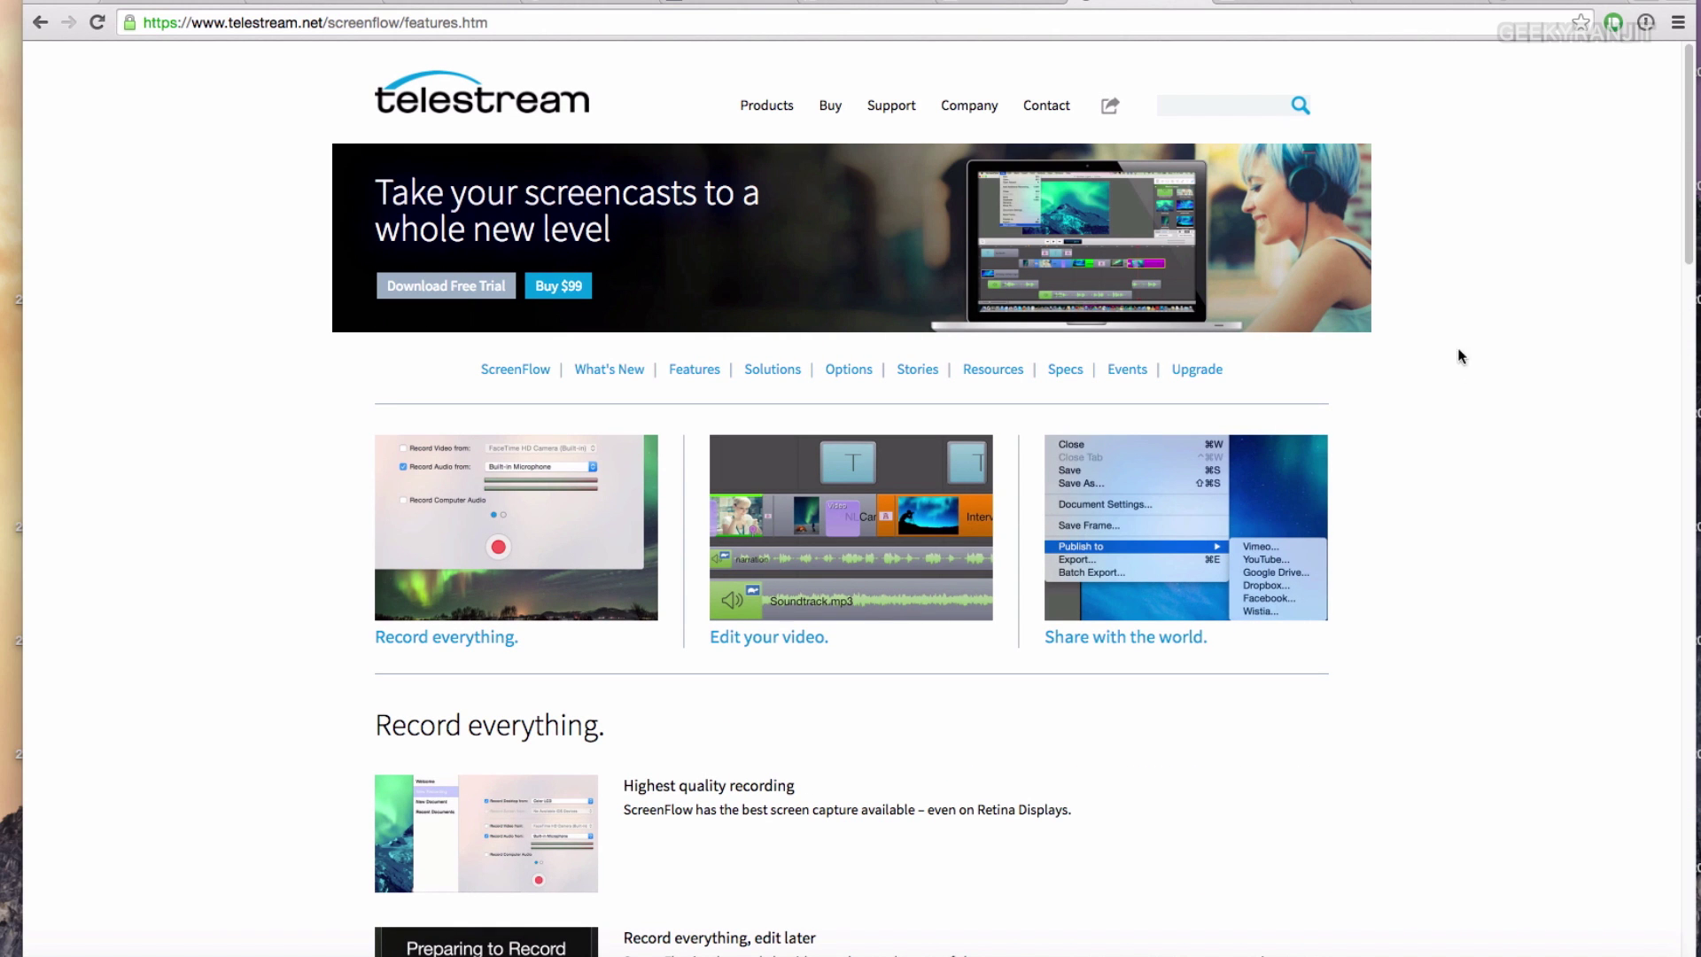
left_click(608, 368)
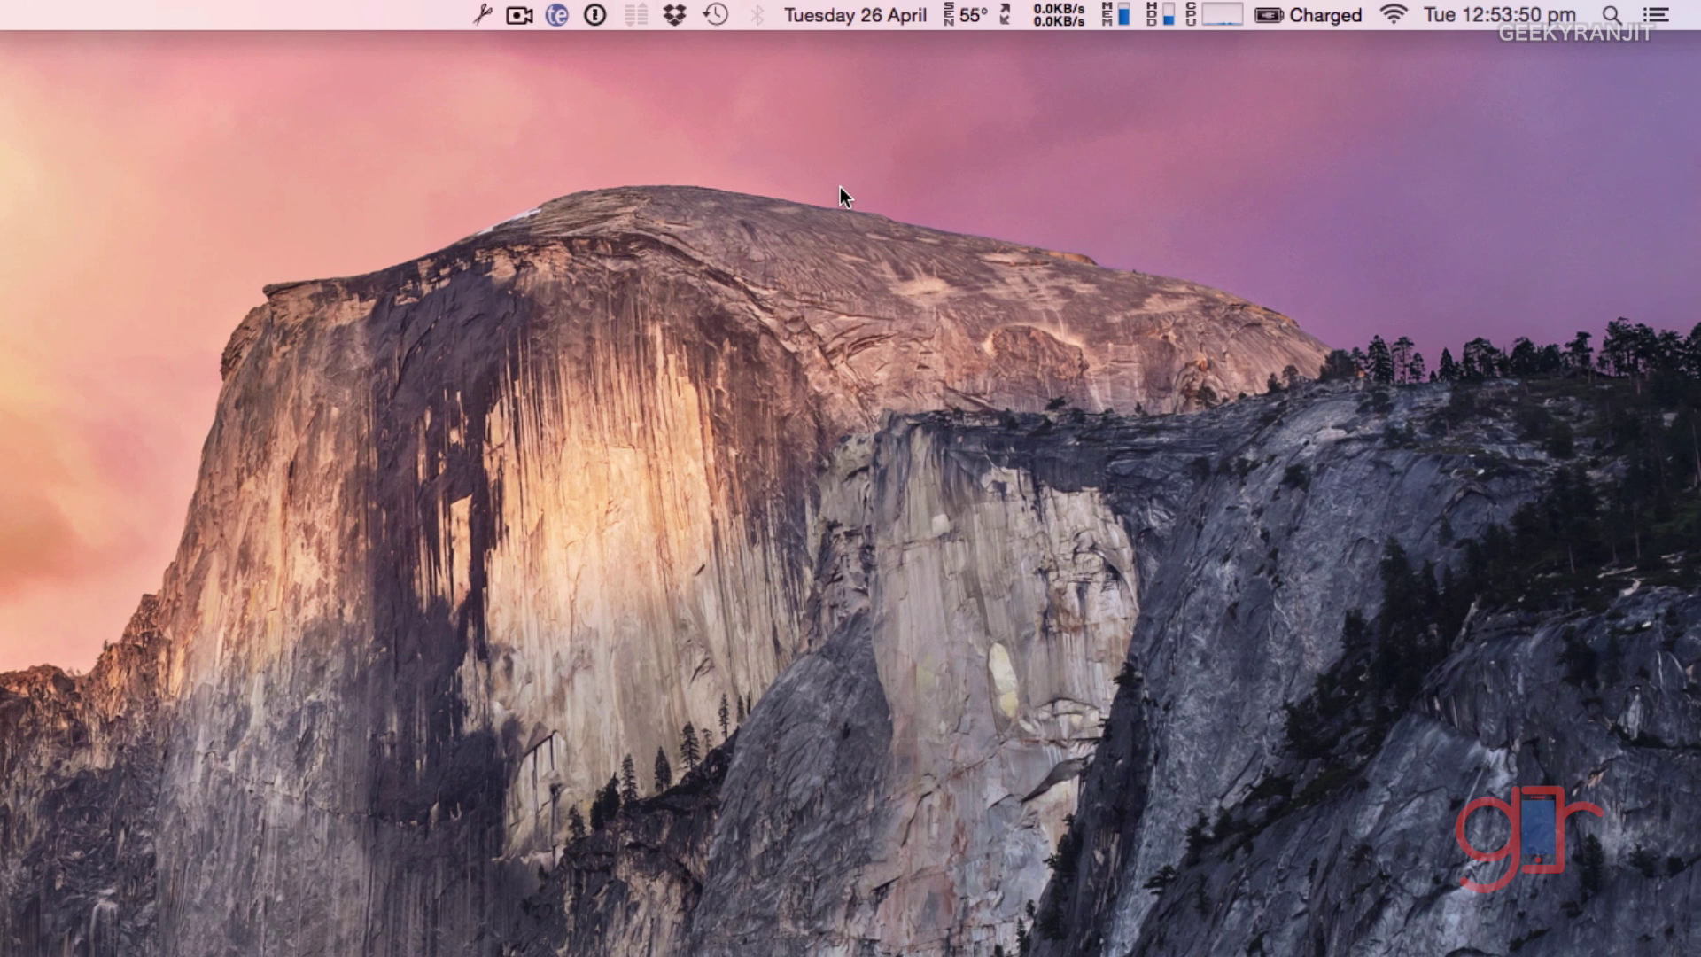
left_click(852, 31)
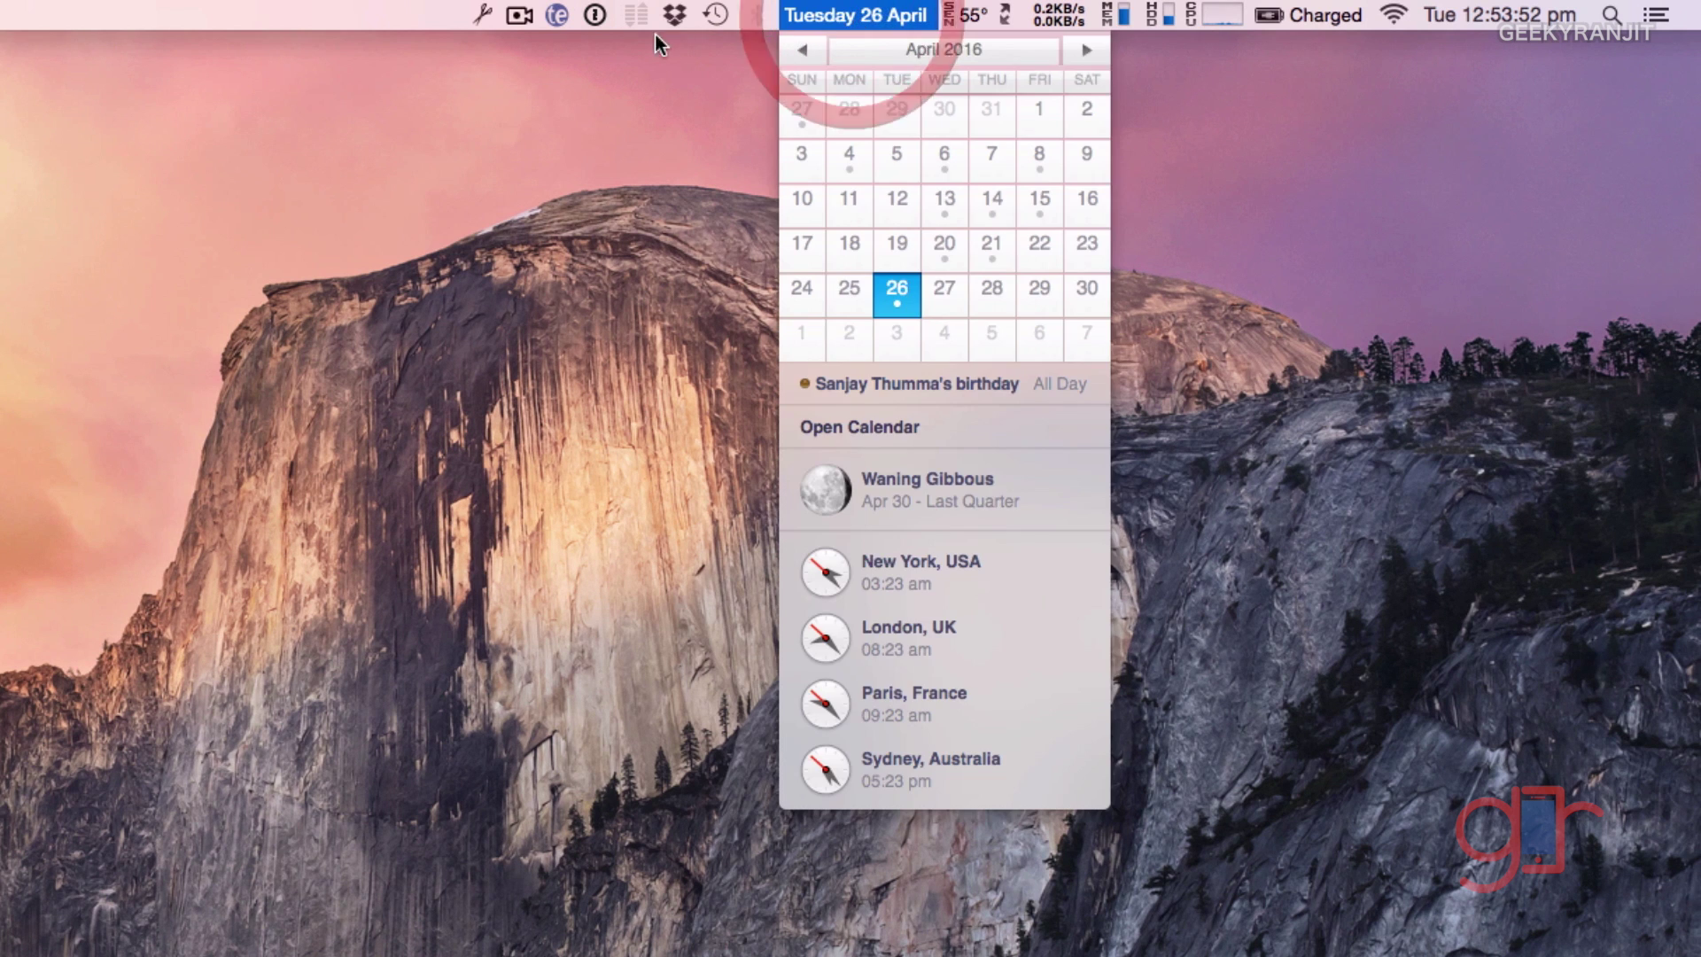
left_click(610, 73)
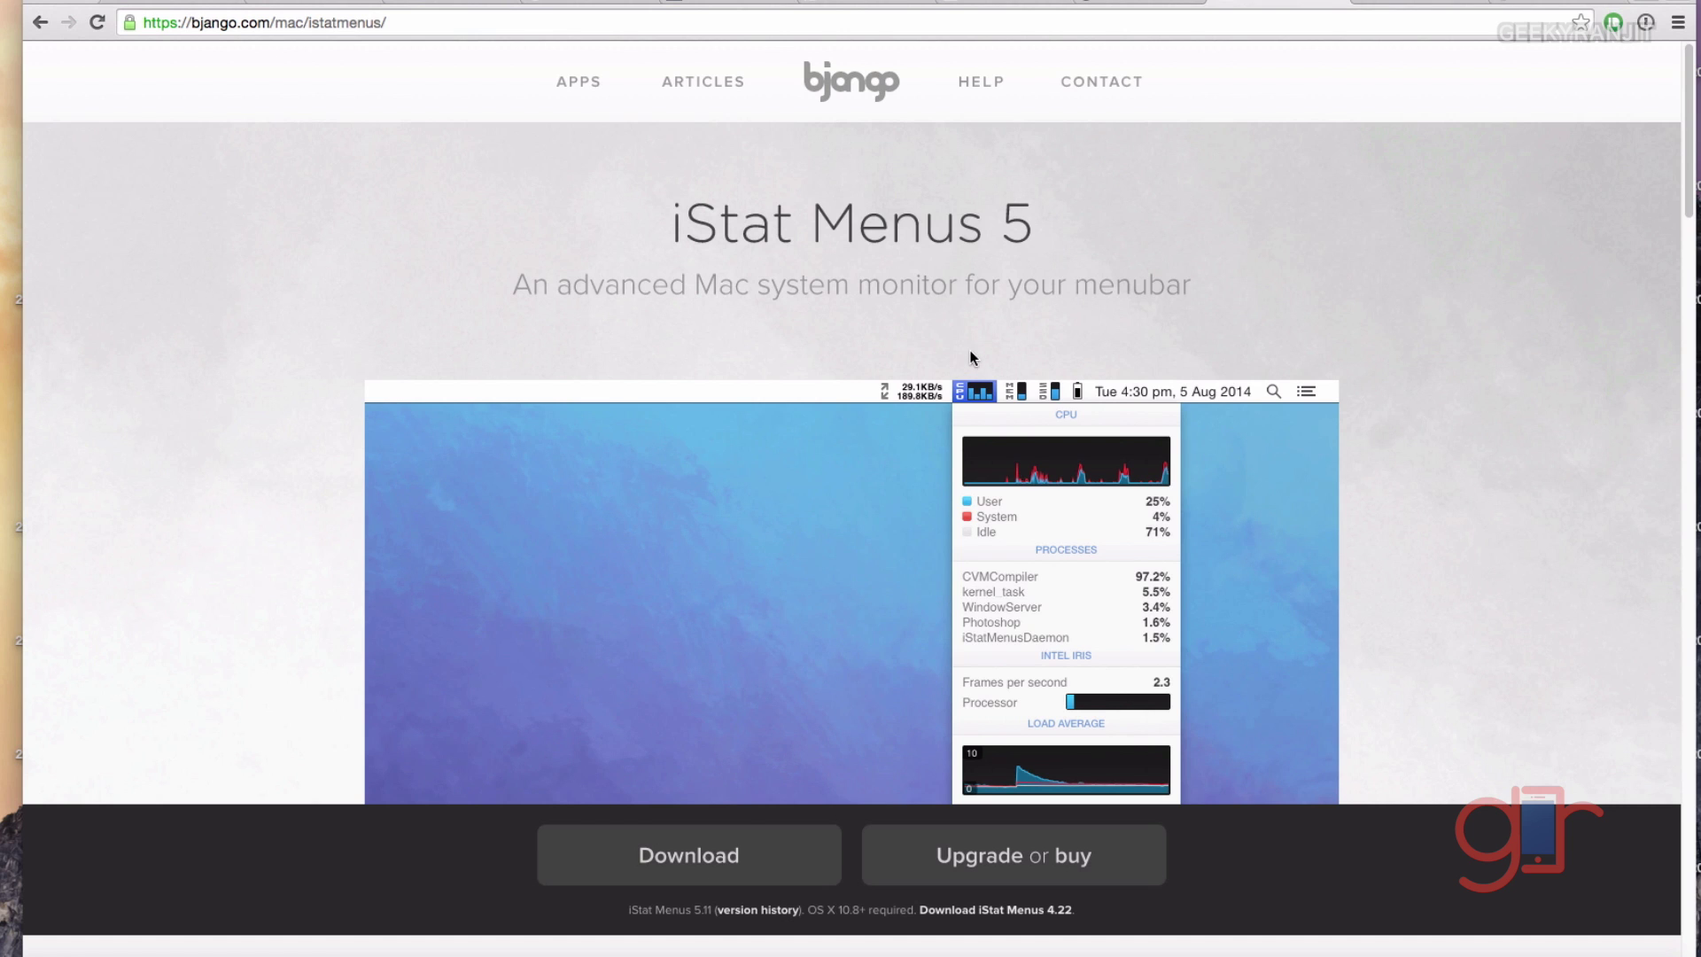
scroll(970, 358, "down", 1)
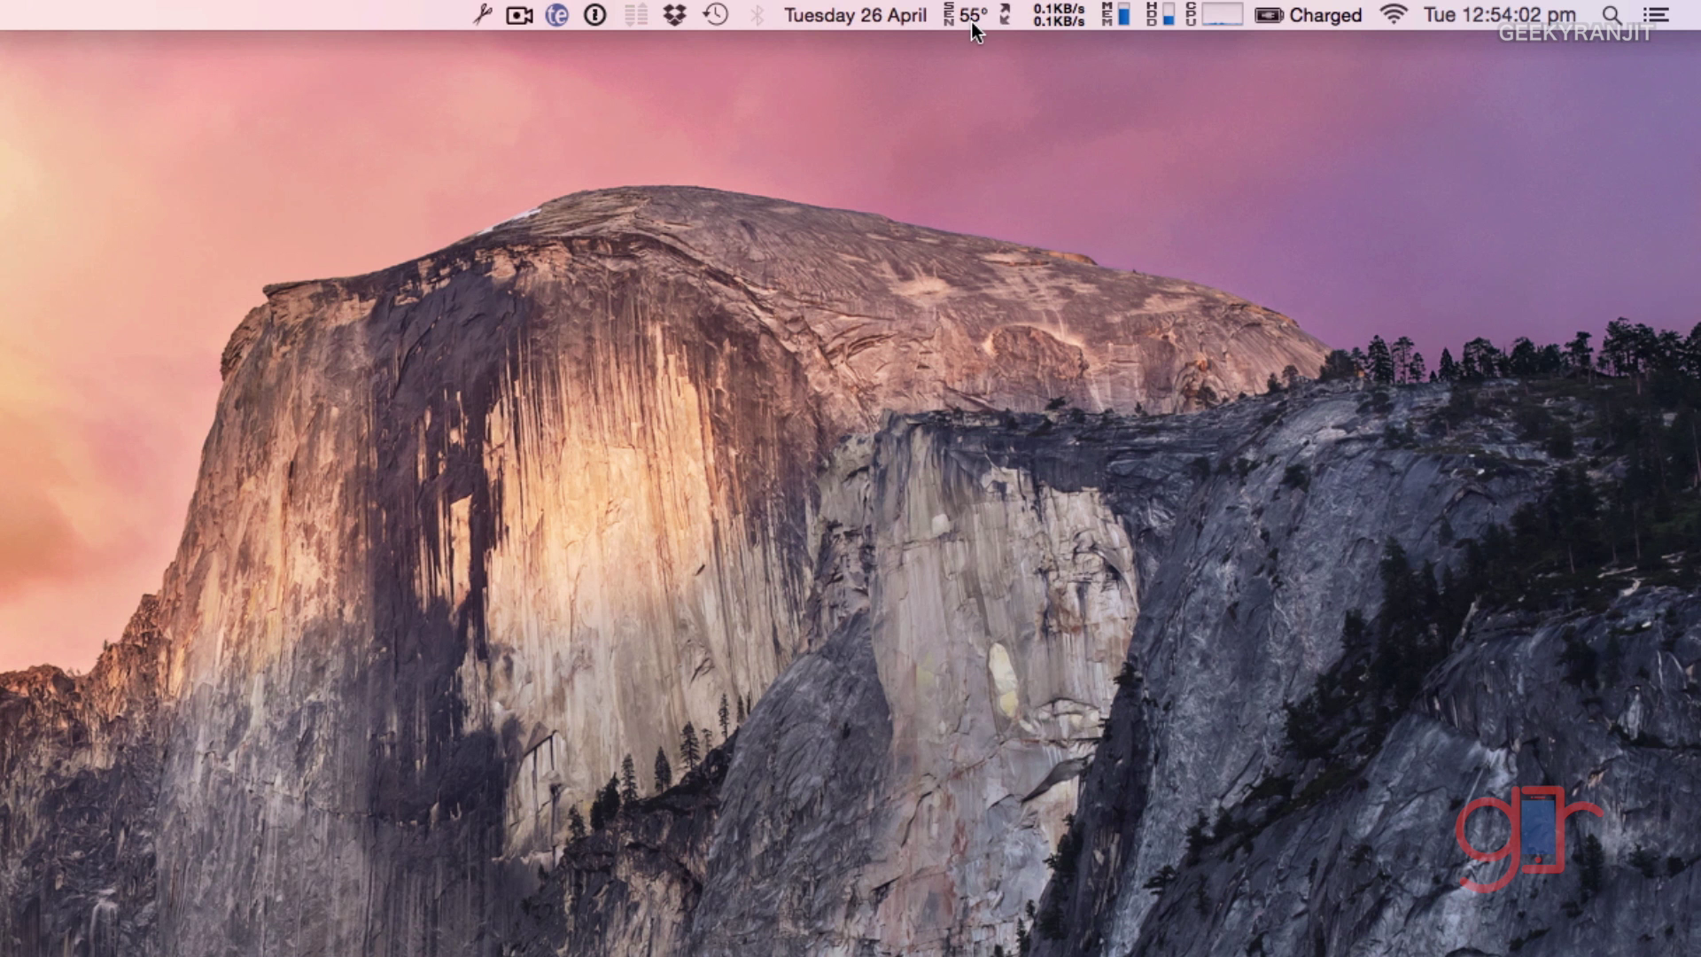
left_click(971, 19)
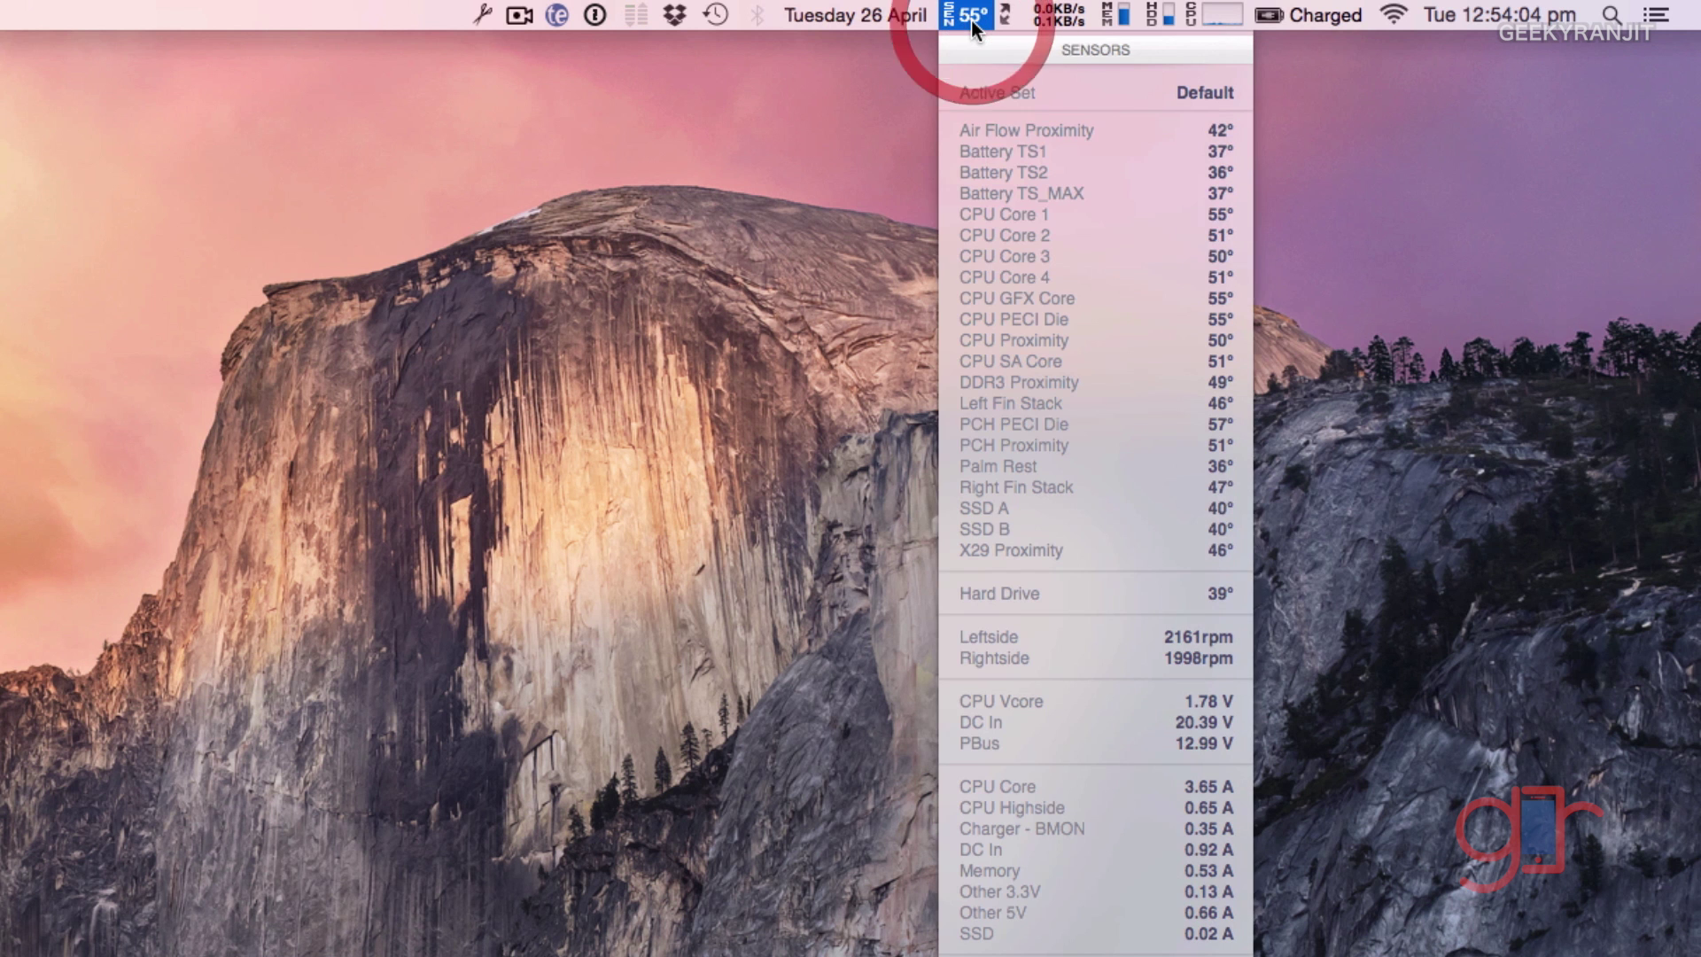
left_click(1063, 33)
left_click(1056, 16)
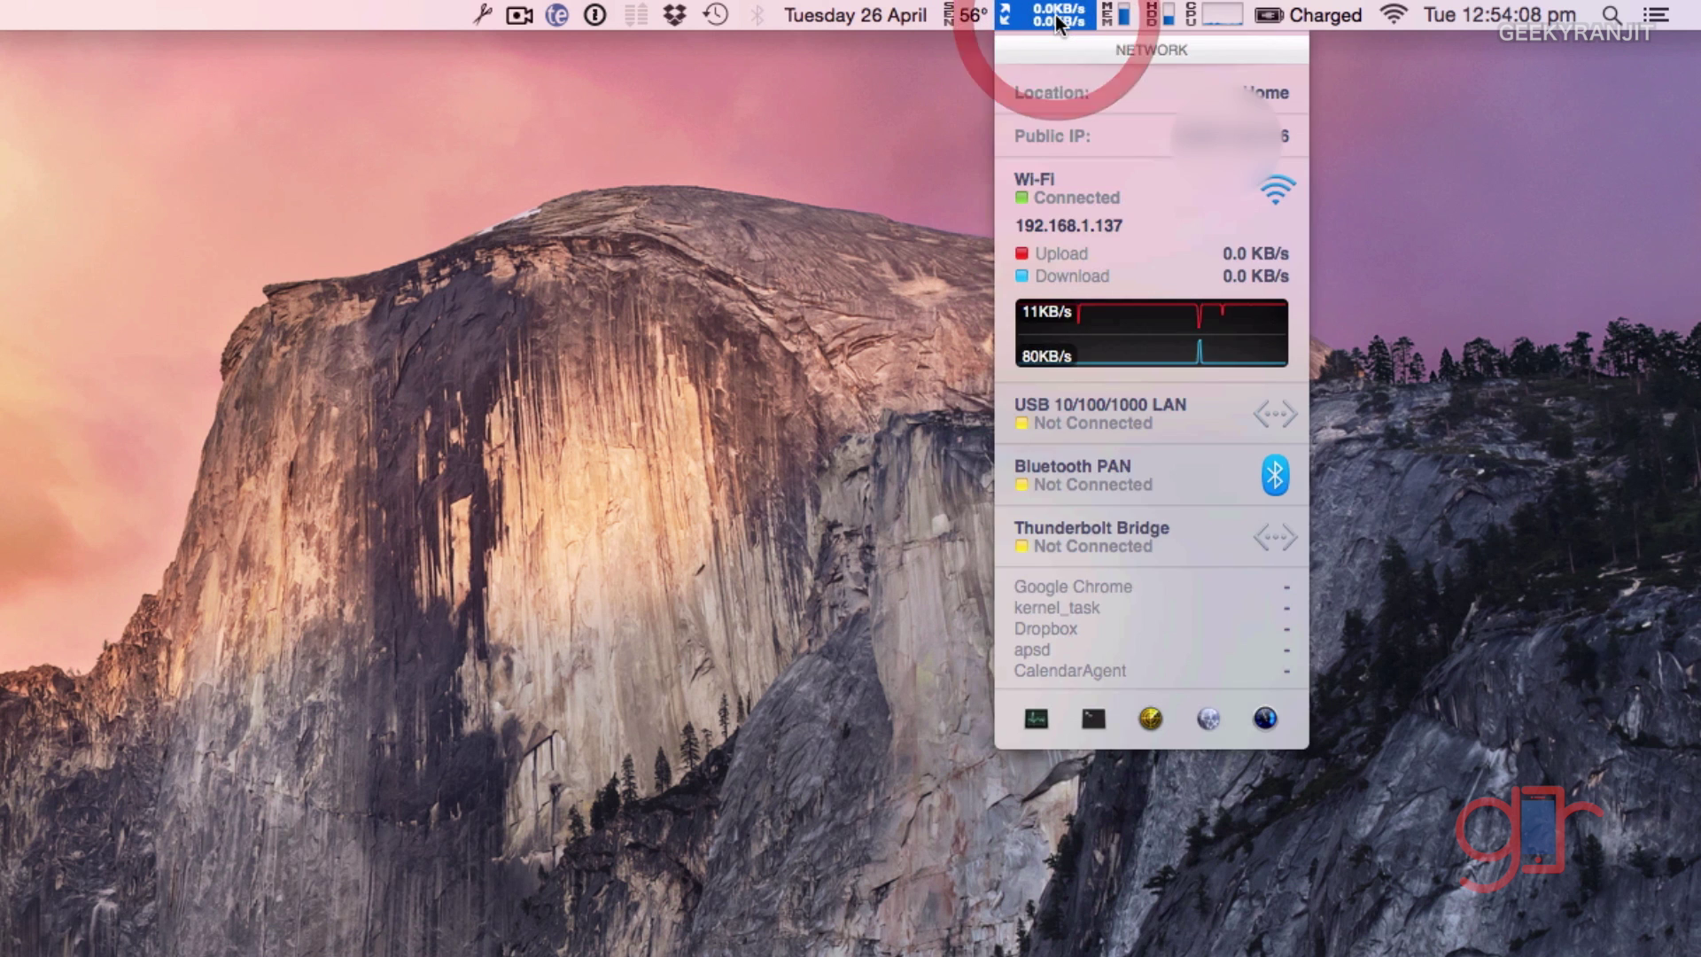
left_click(1055, 14)
left_click(1055, 15)
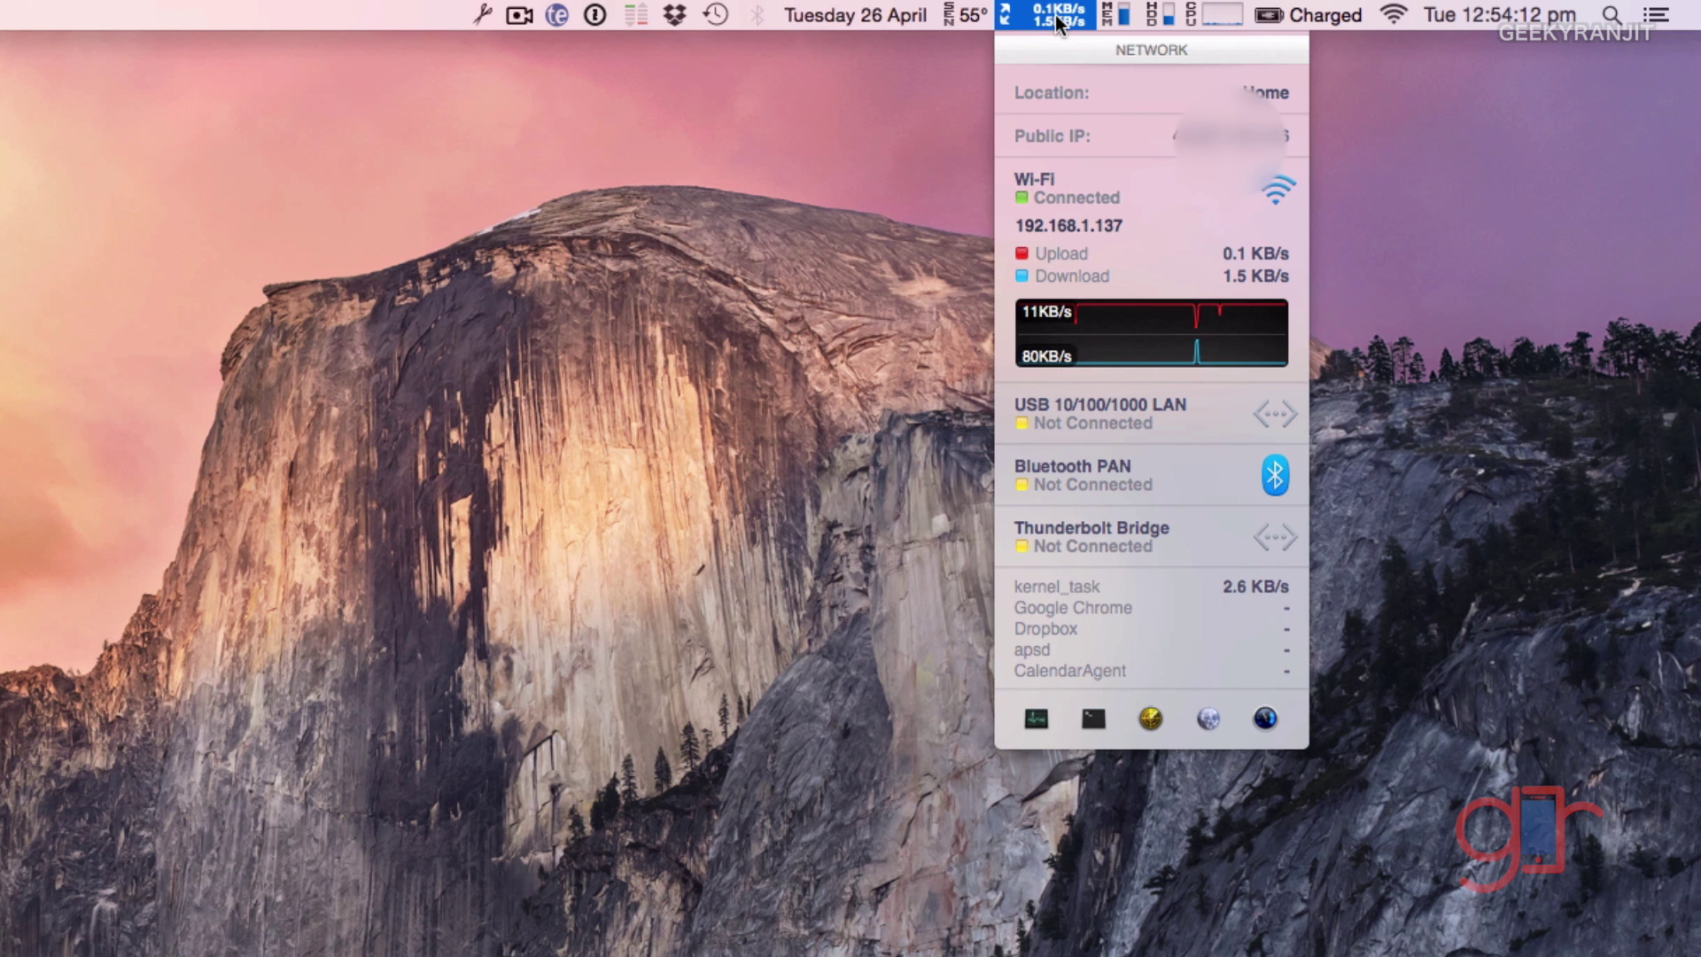
left_click(1129, 17)
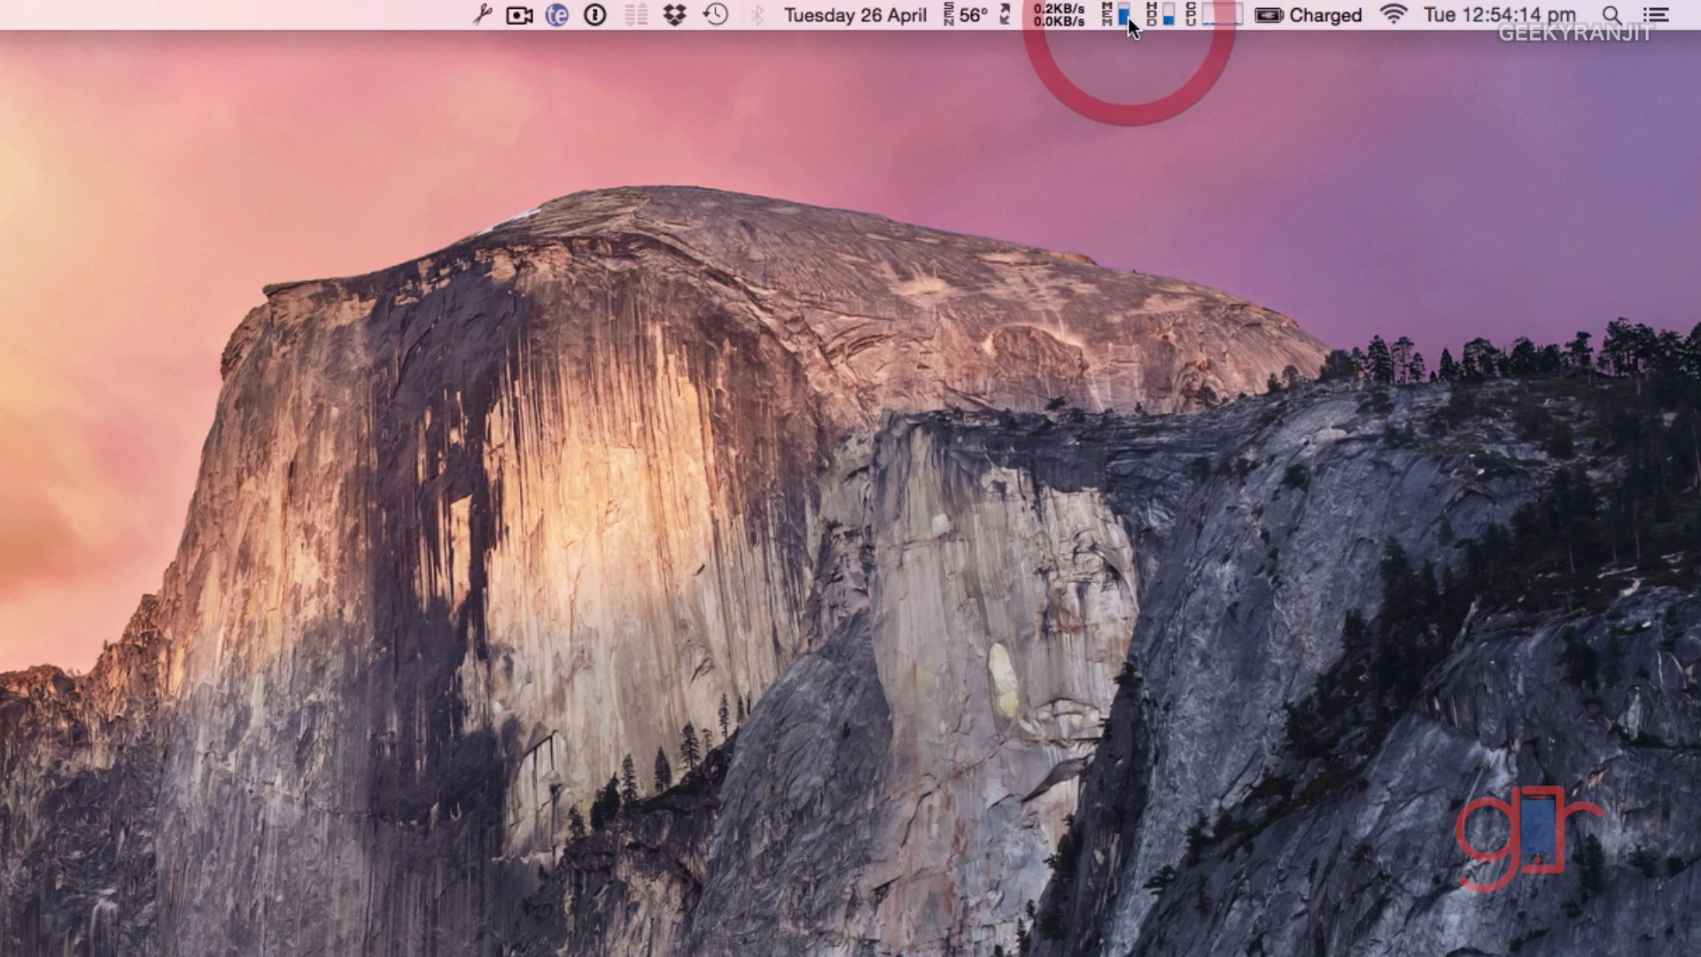
left_click(1187, 17)
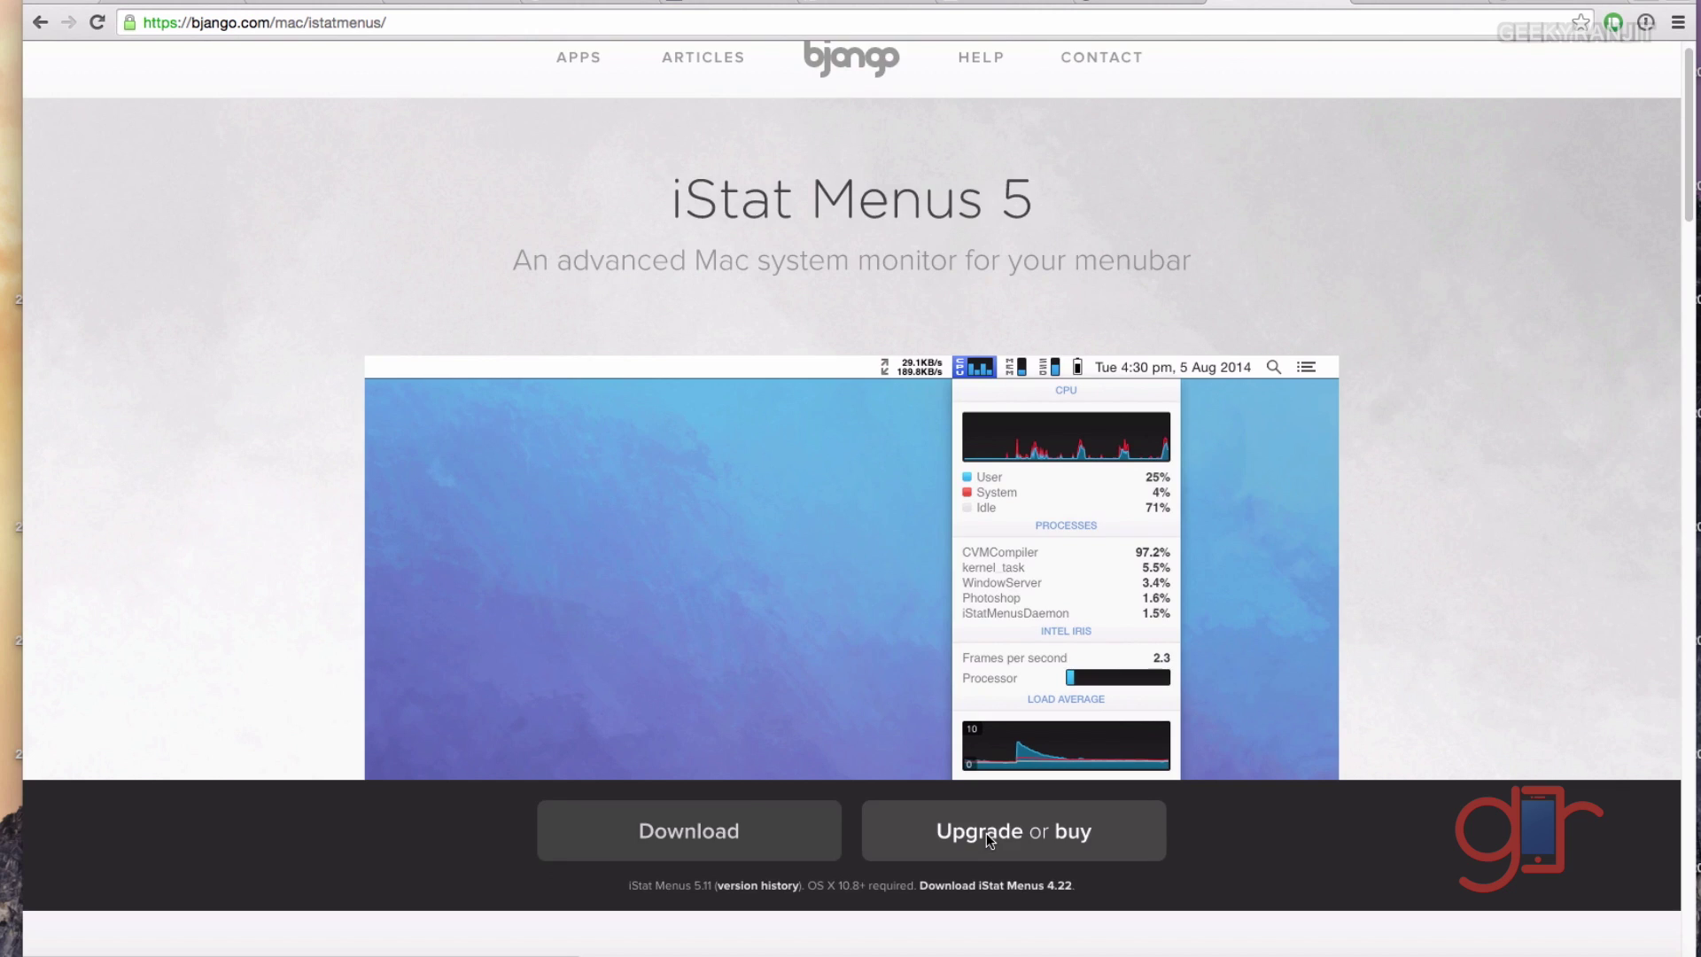
left_click(986, 831)
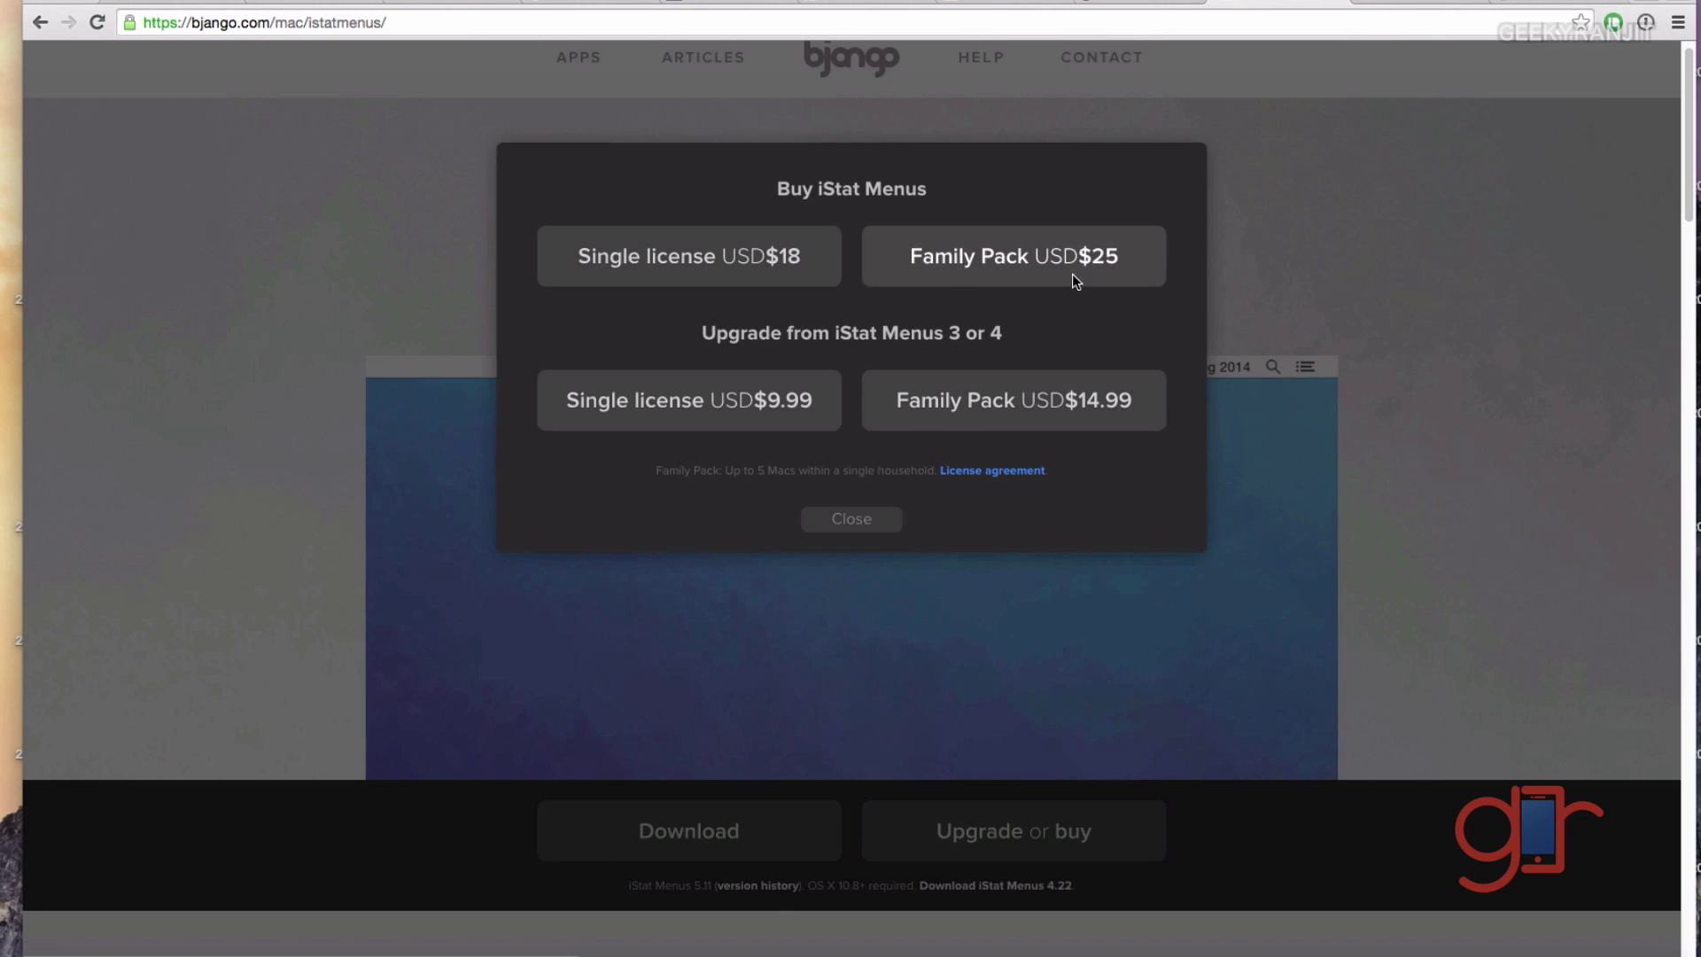
left_click(852, 519)
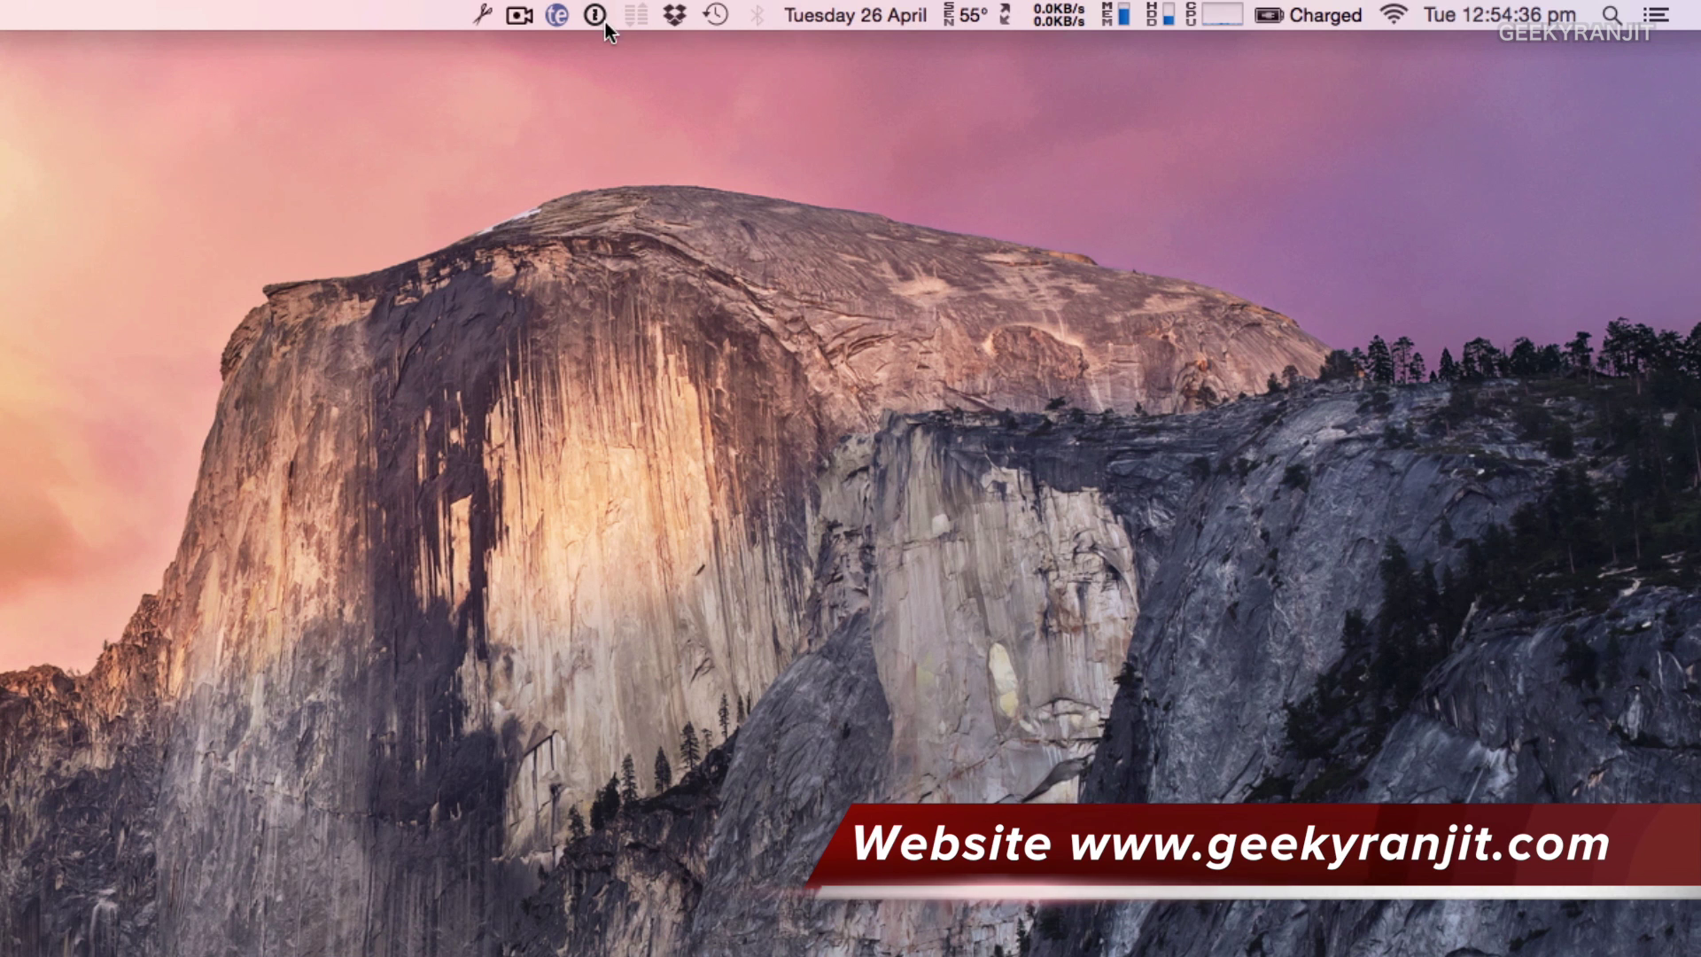
Open Little Snitch's Network Monitor from the menu bar to see live app connections.
left_click(556, 25)
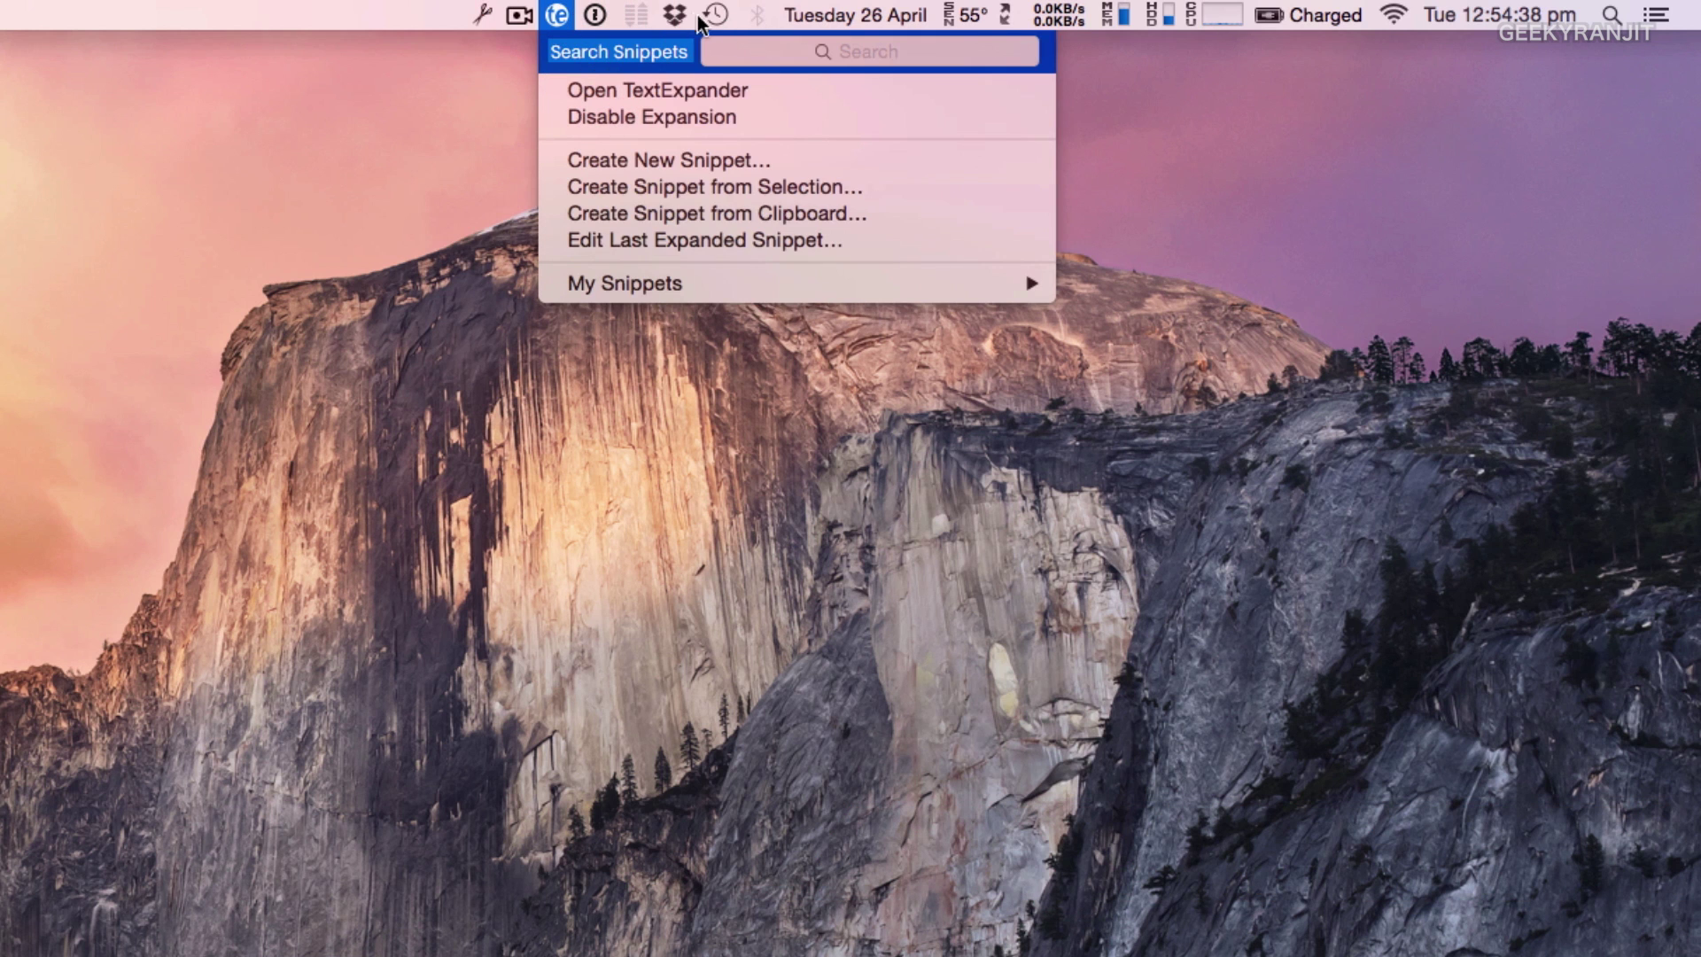
left_click(635, 18)
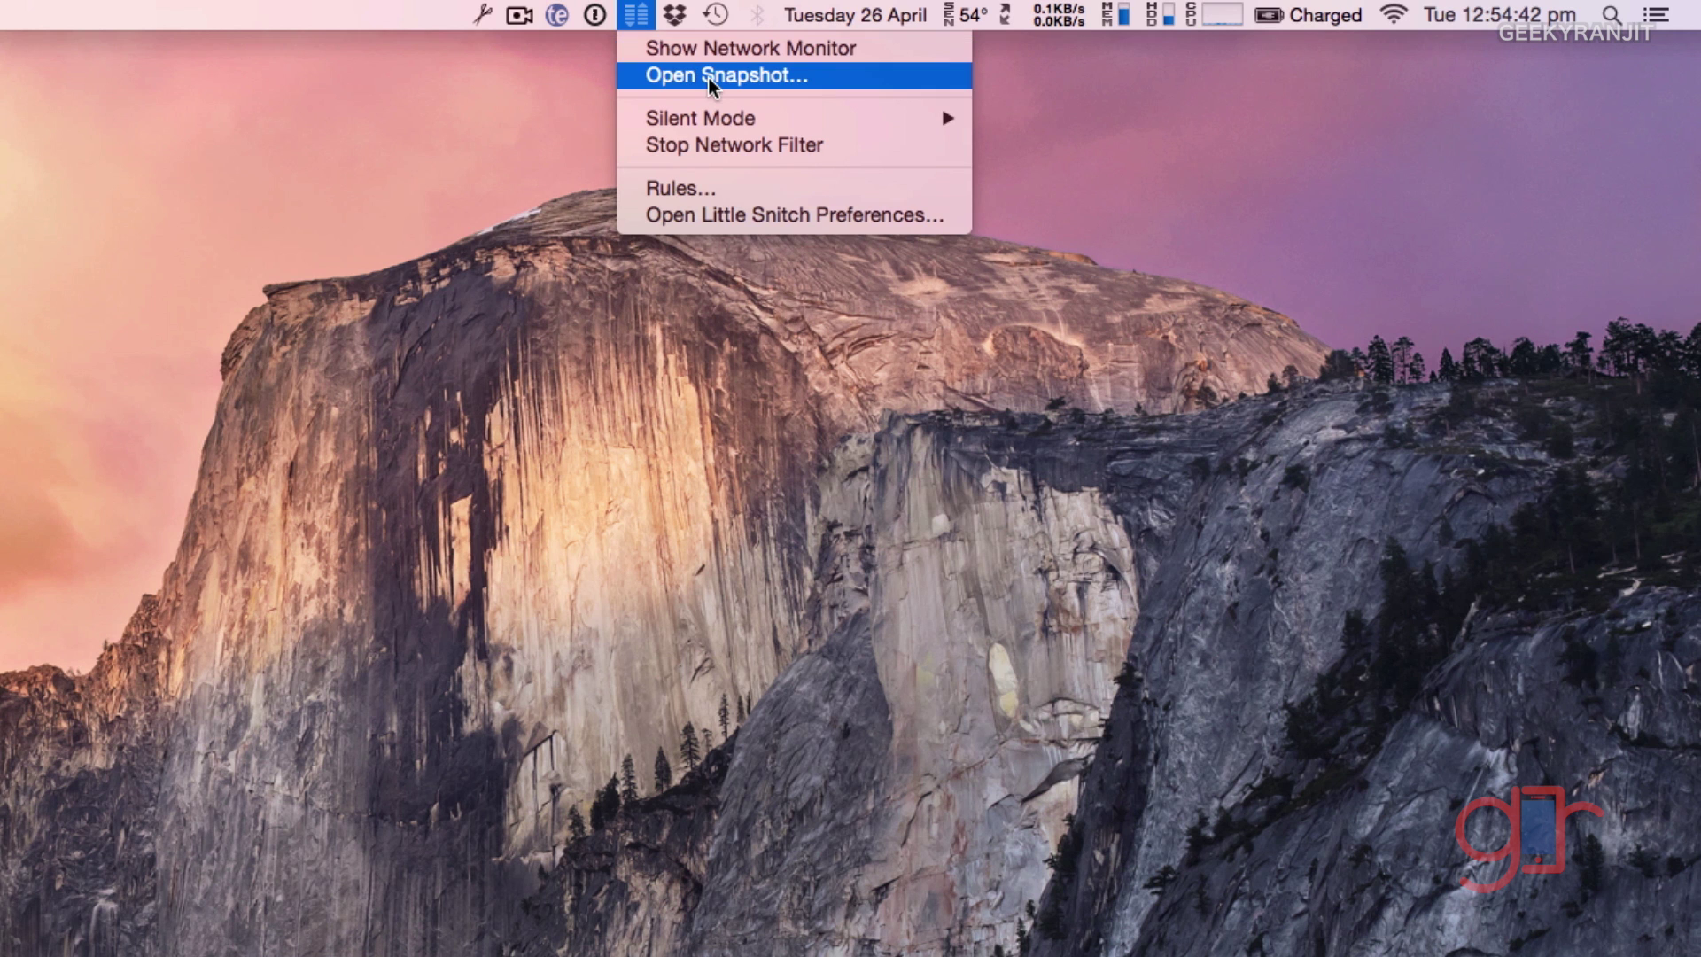
left_click(718, 55)
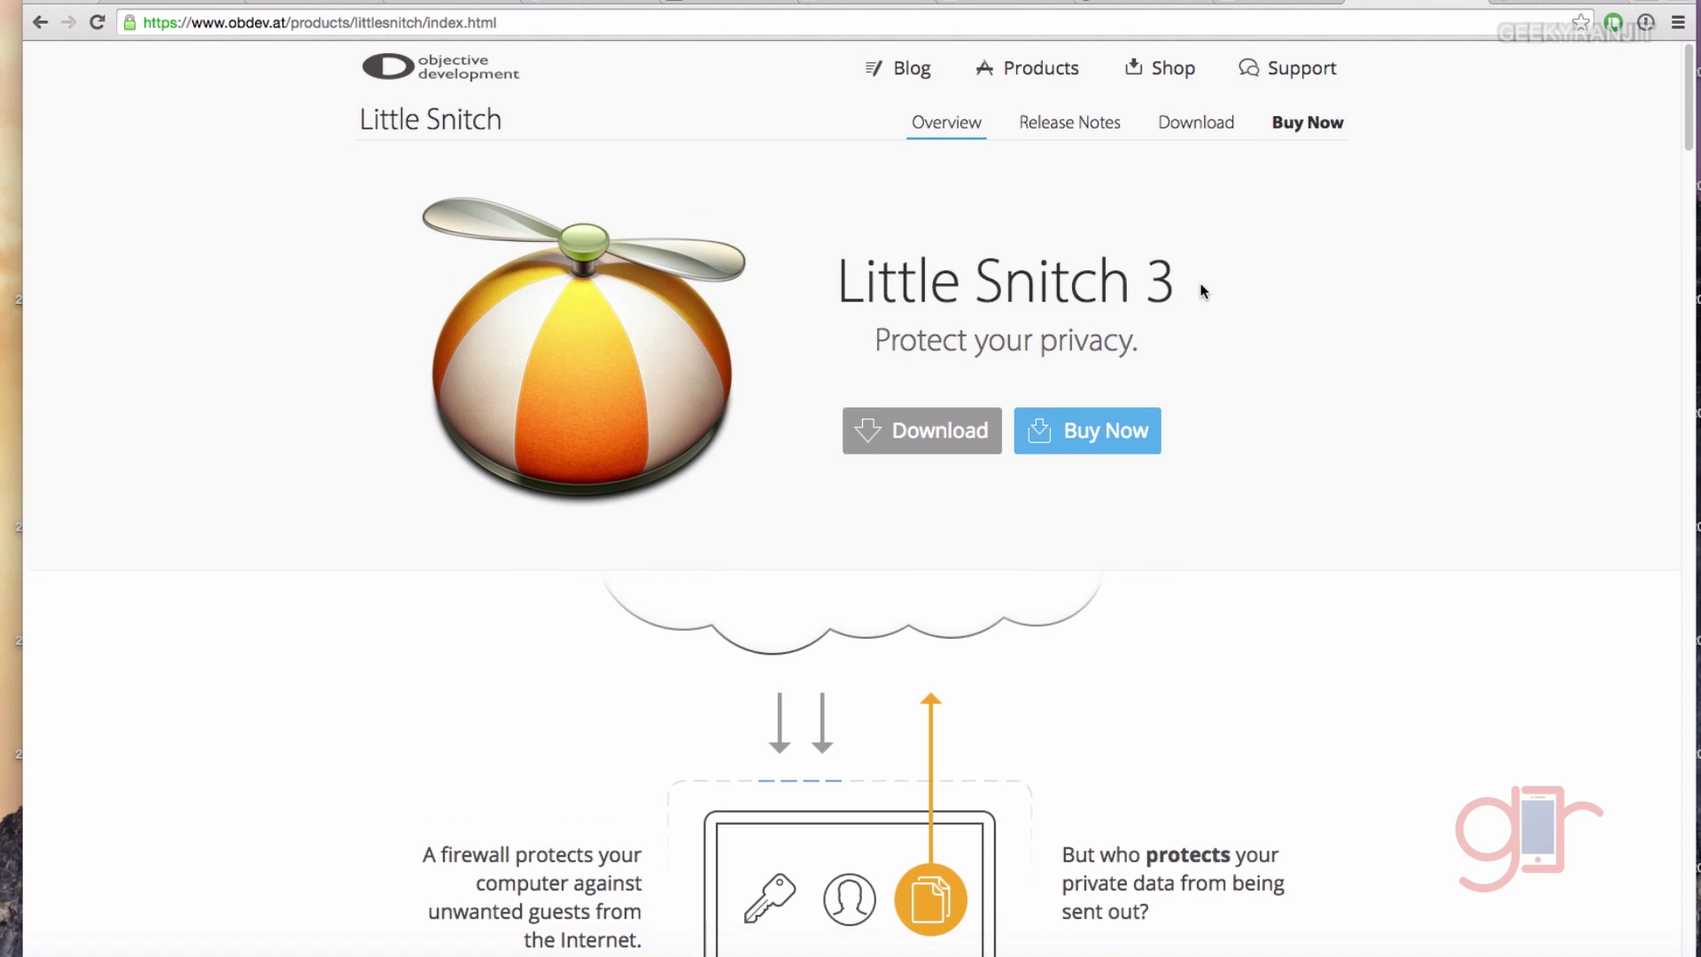
scroll(1203, 290, "down", 8)
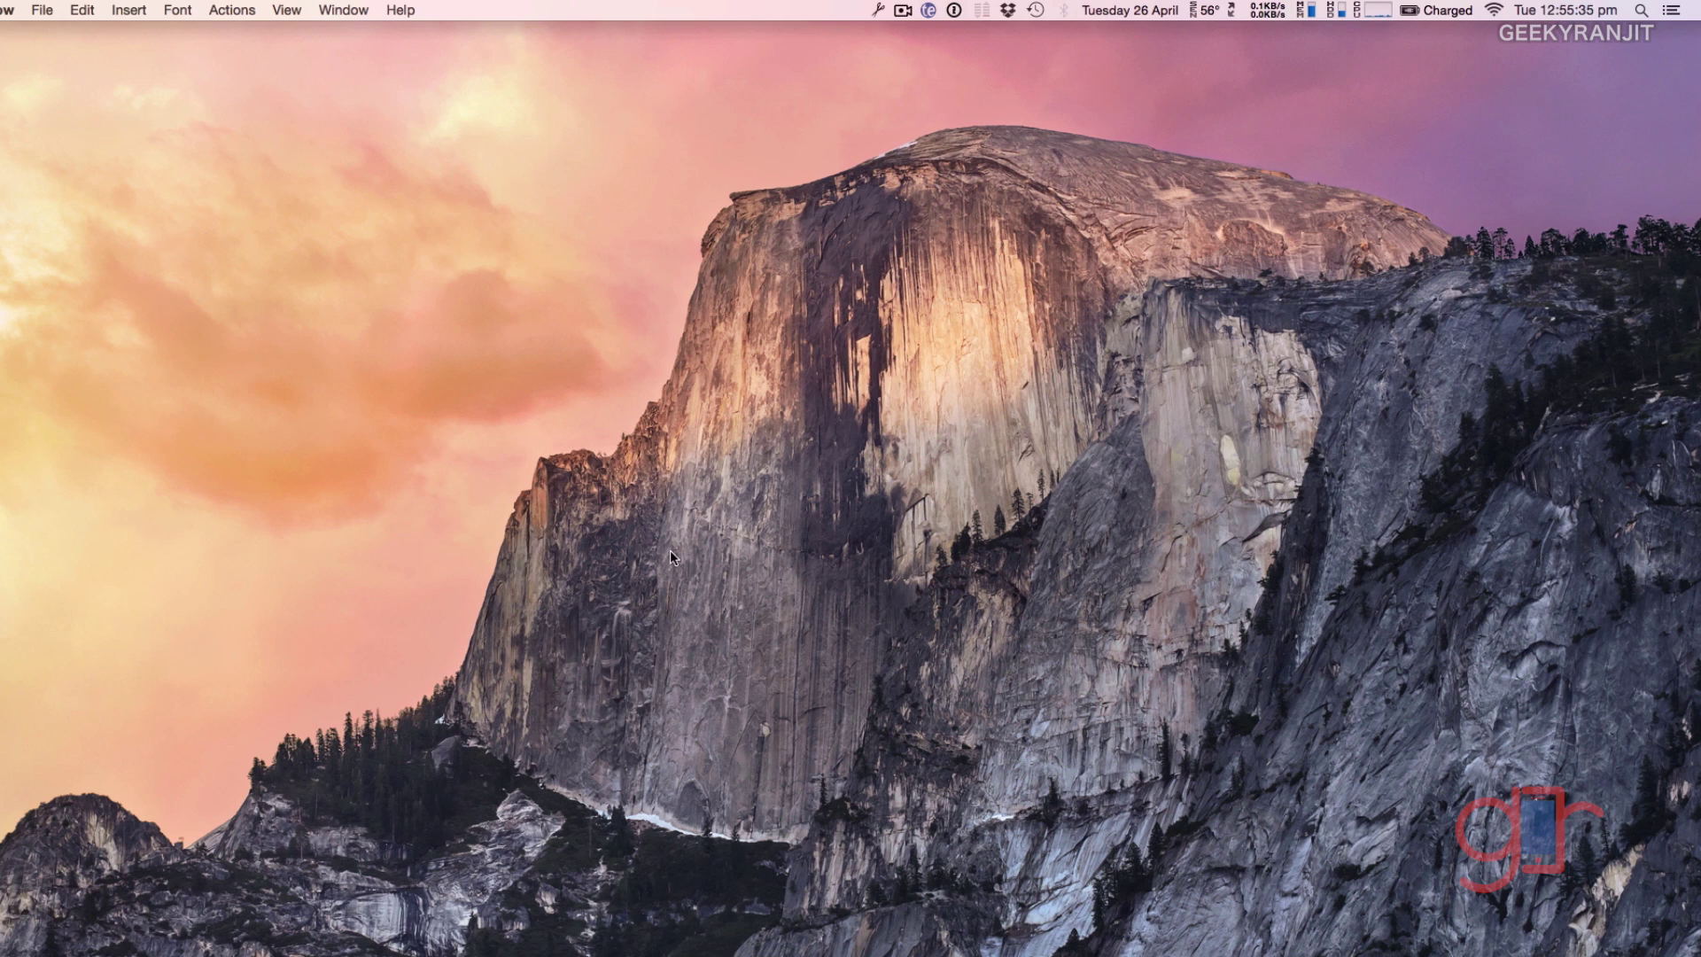
left_click(36, 930)
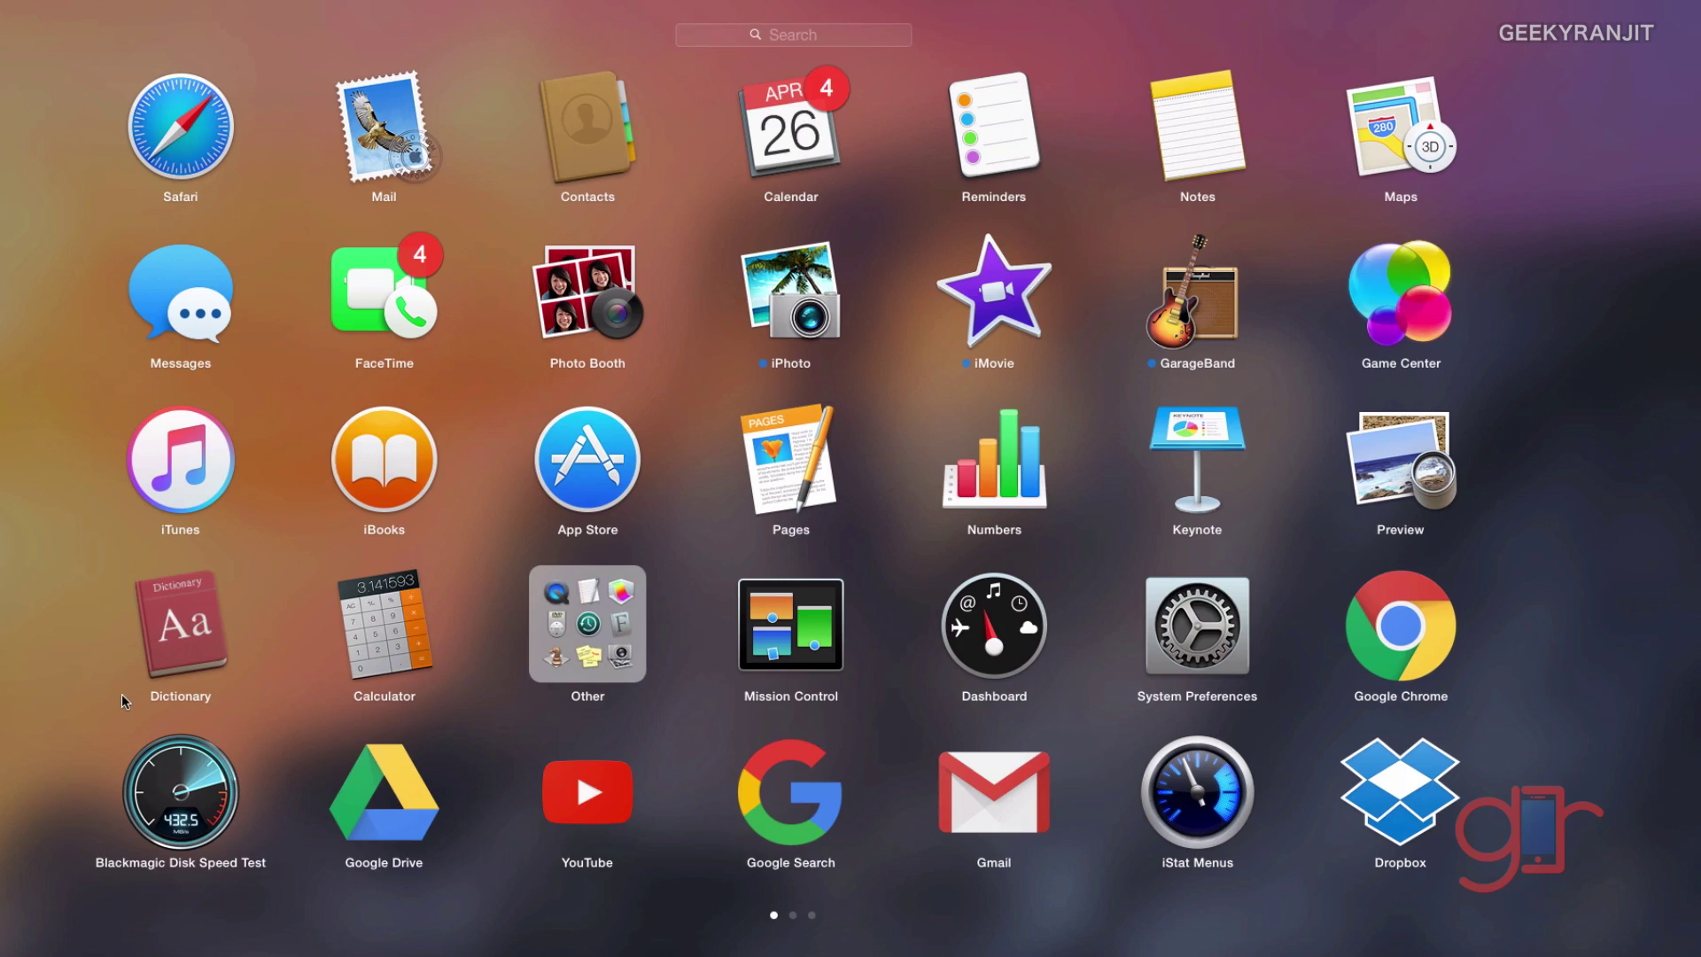
scroll(120, 693, "right", 5)
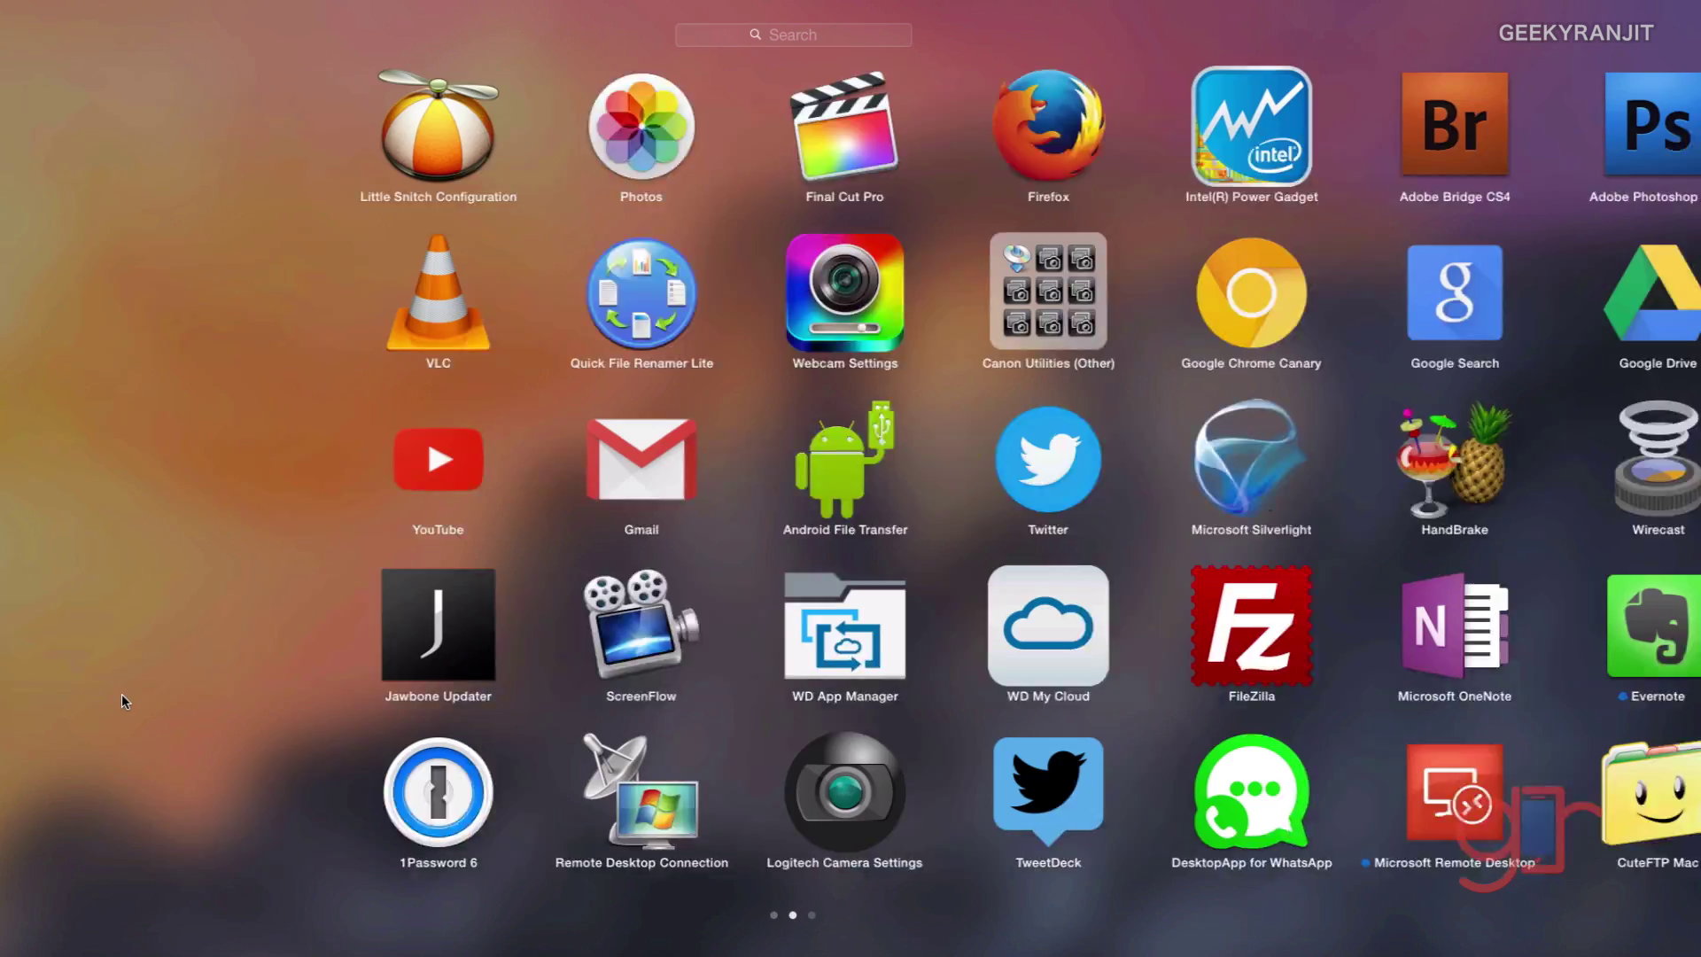
left_click(588, 376)
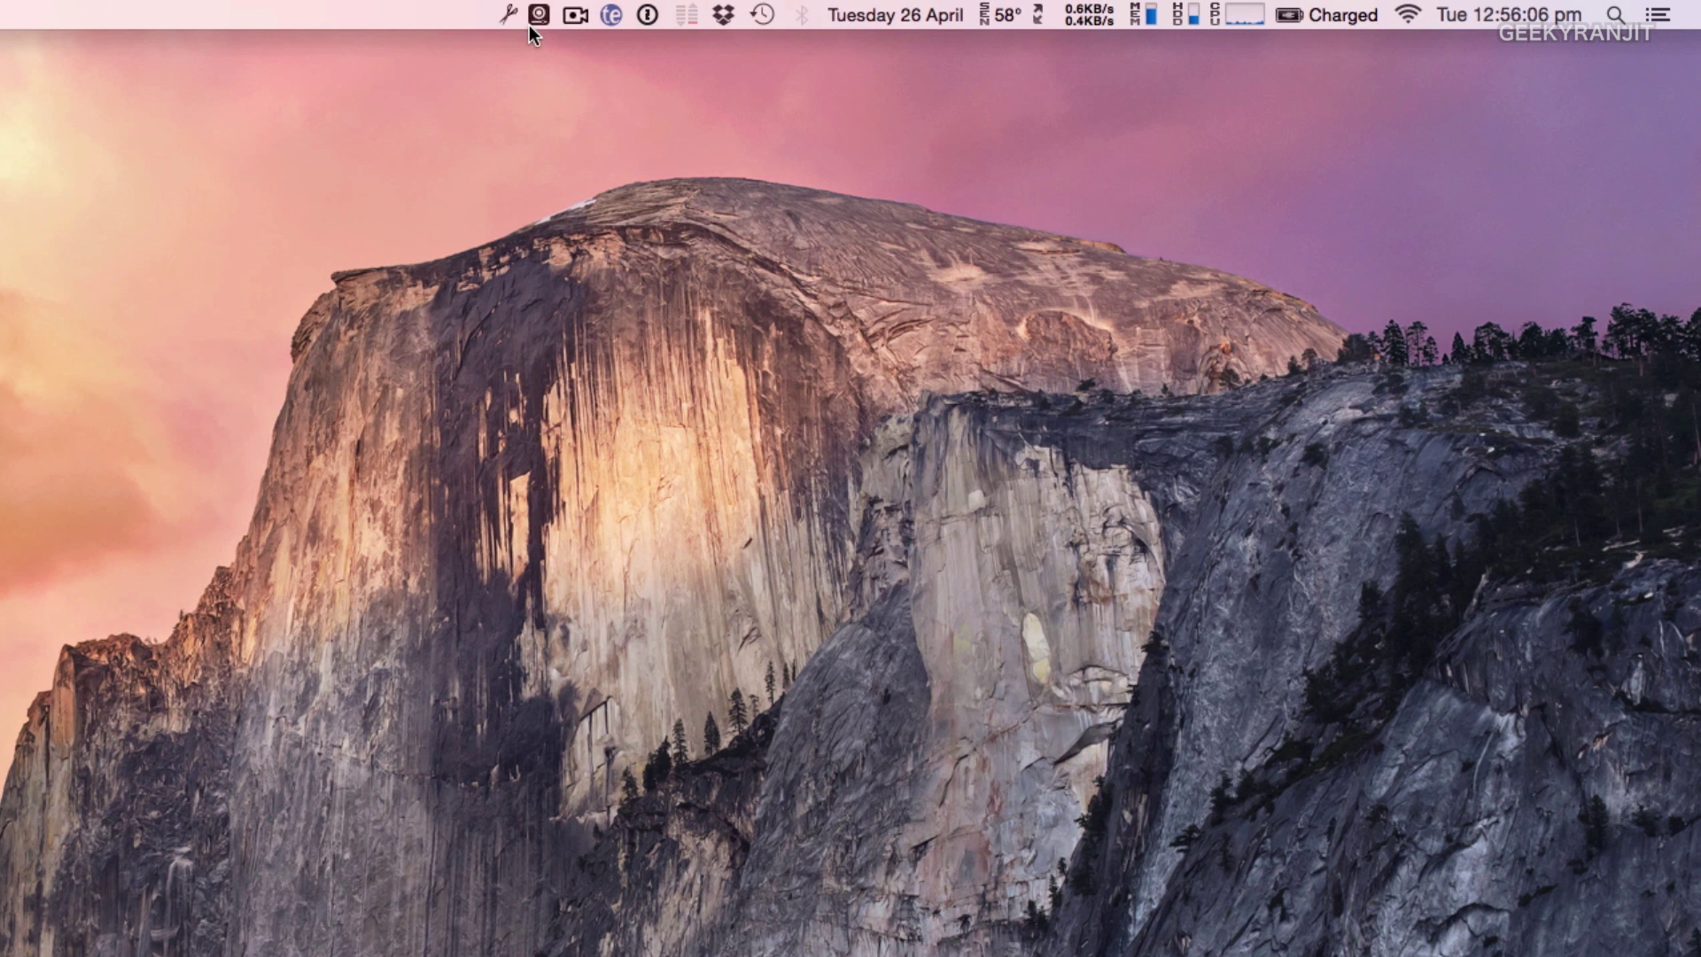
Open the Webcam Settings panel and switch it to the HD Pro Webcam C920.
left_click(536, 18)
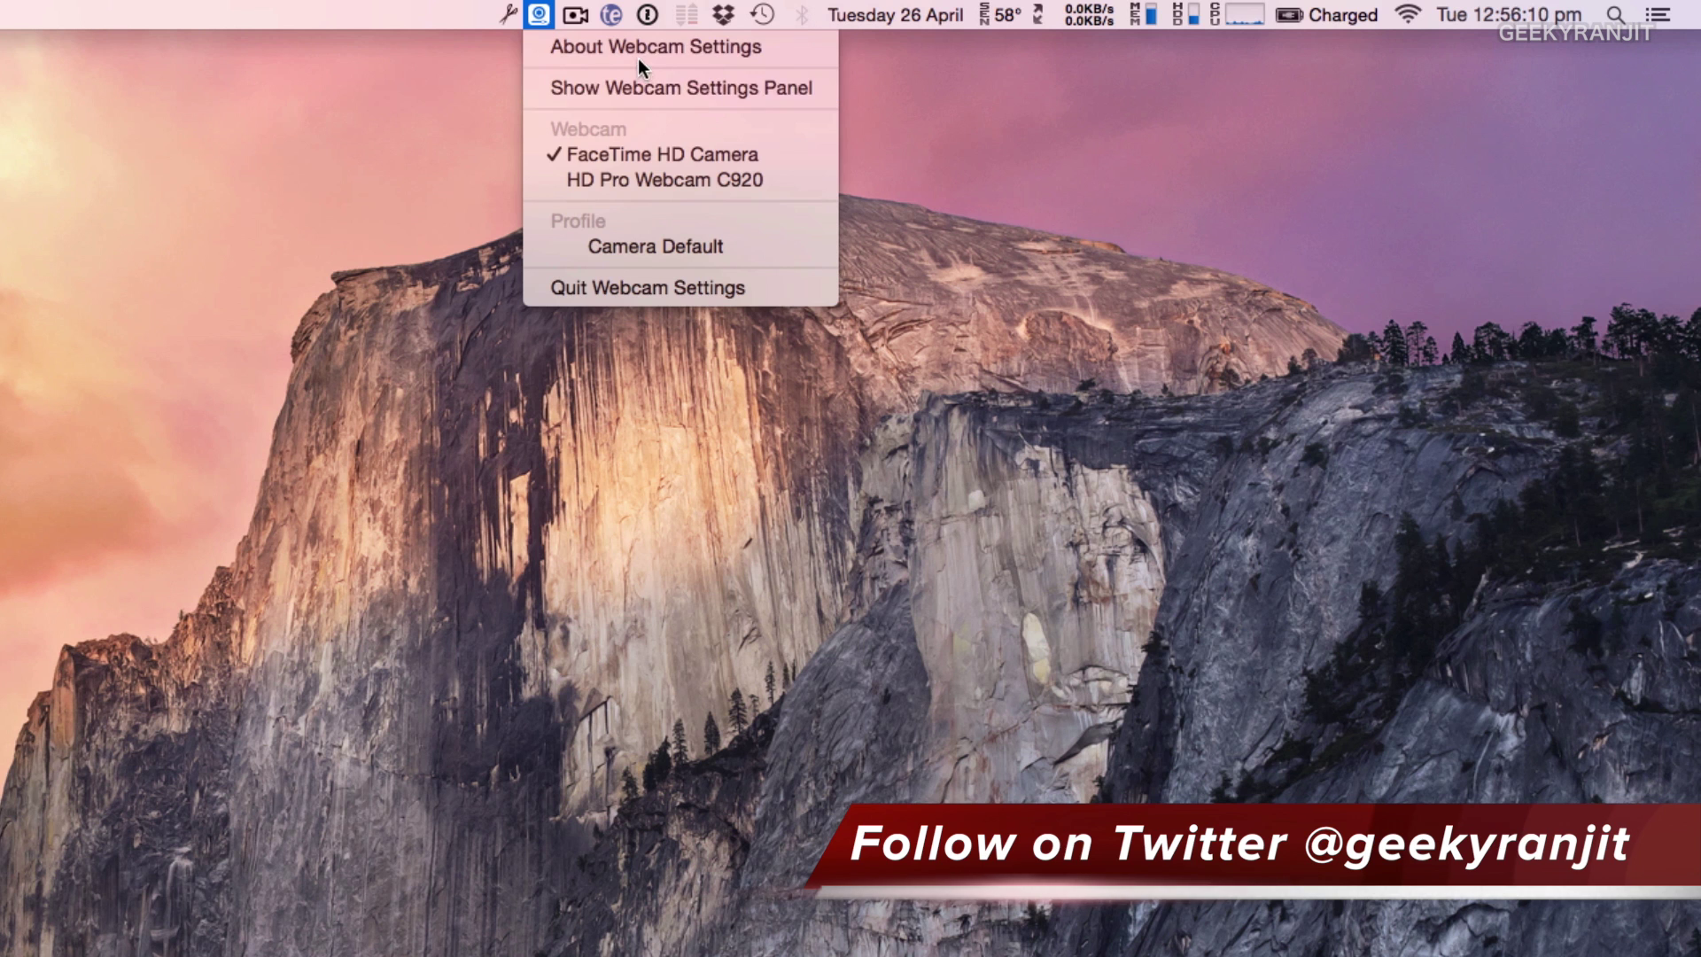
left_click(651, 87)
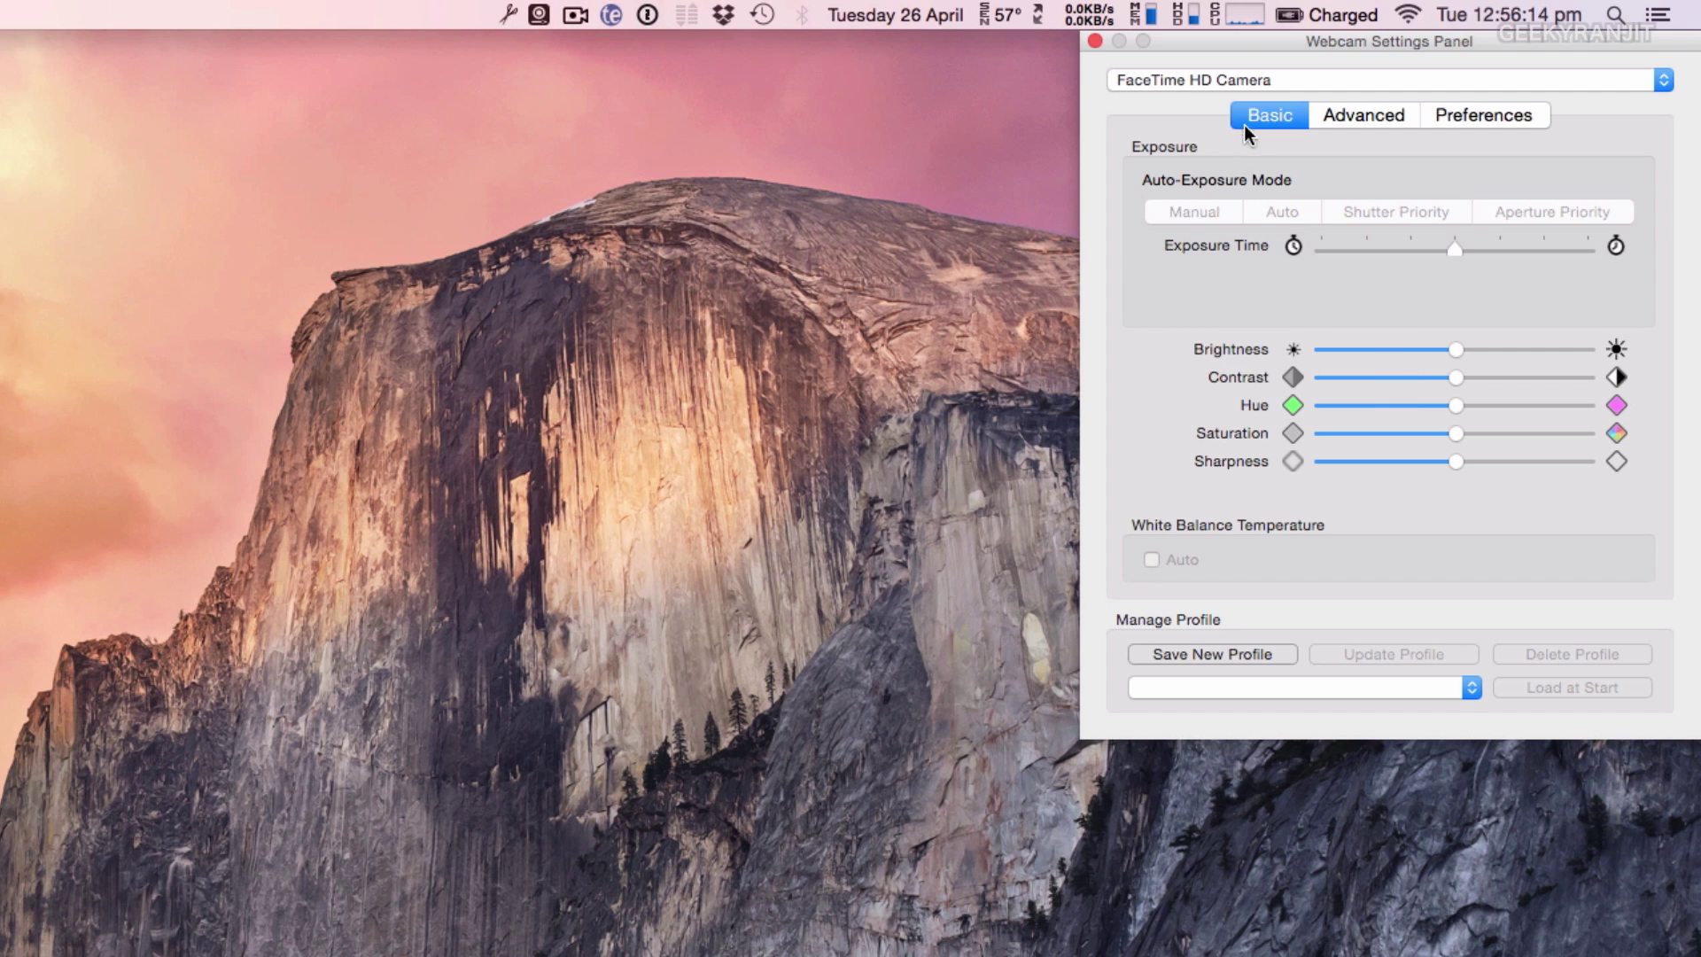
left_click(1224, 77)
left_click(1217, 94)
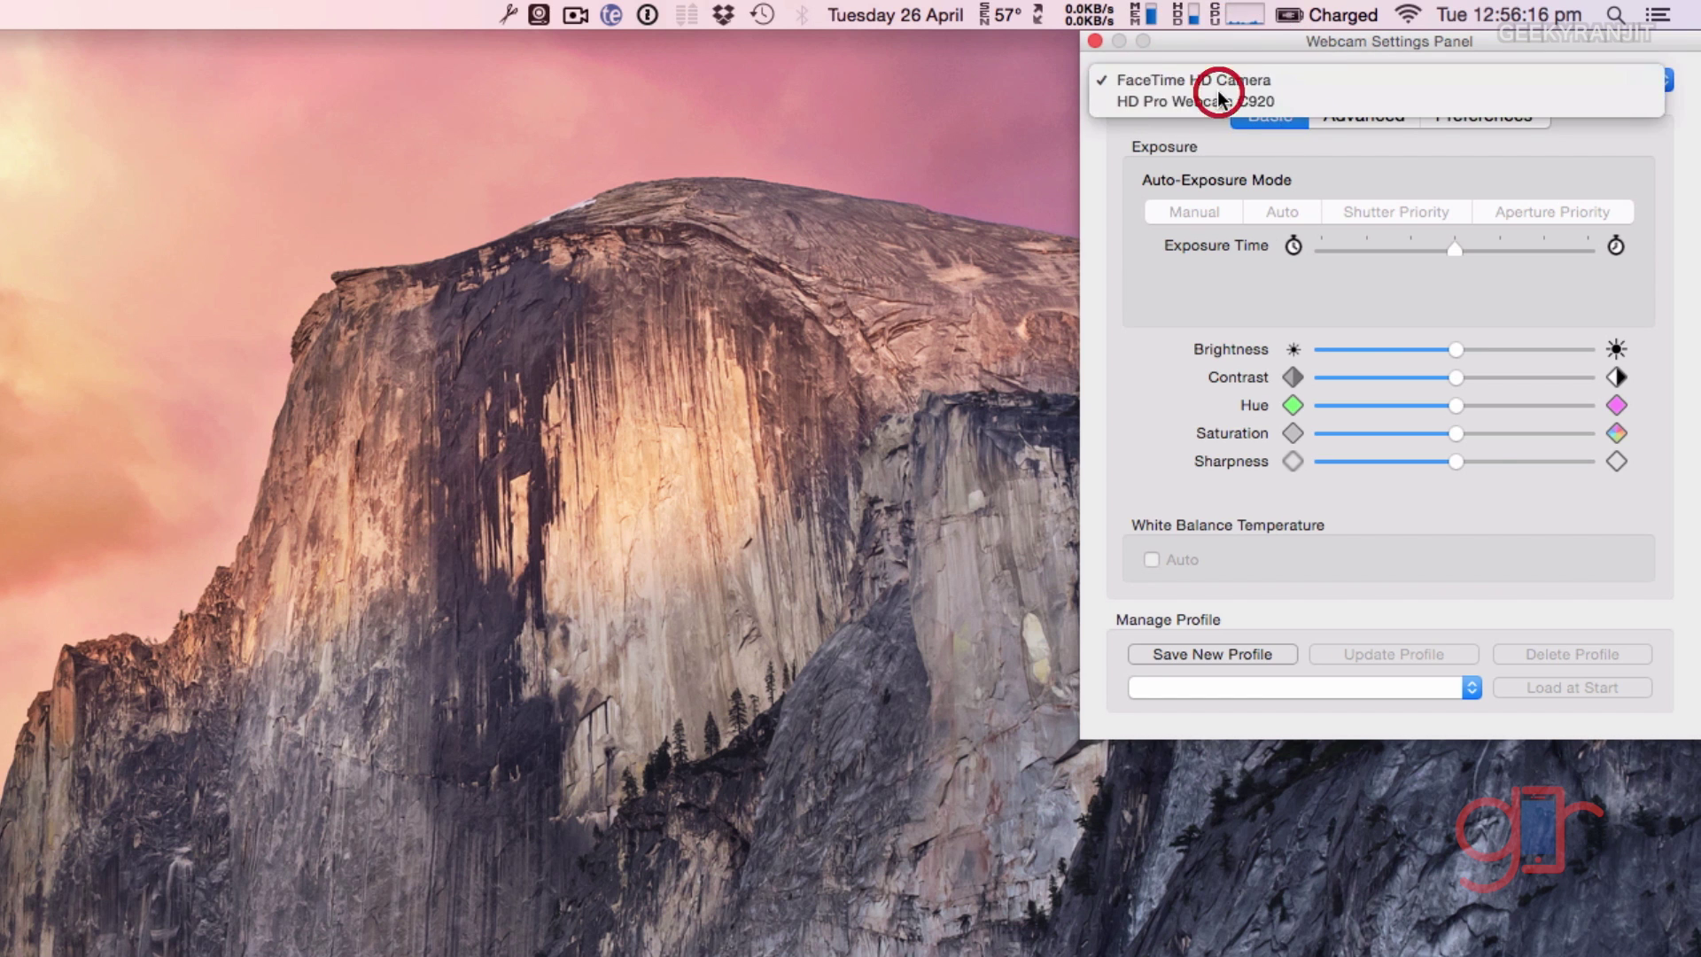
Review the webcam's Advanced controls, then return to the Basic image controls.
left_click(539, 14)
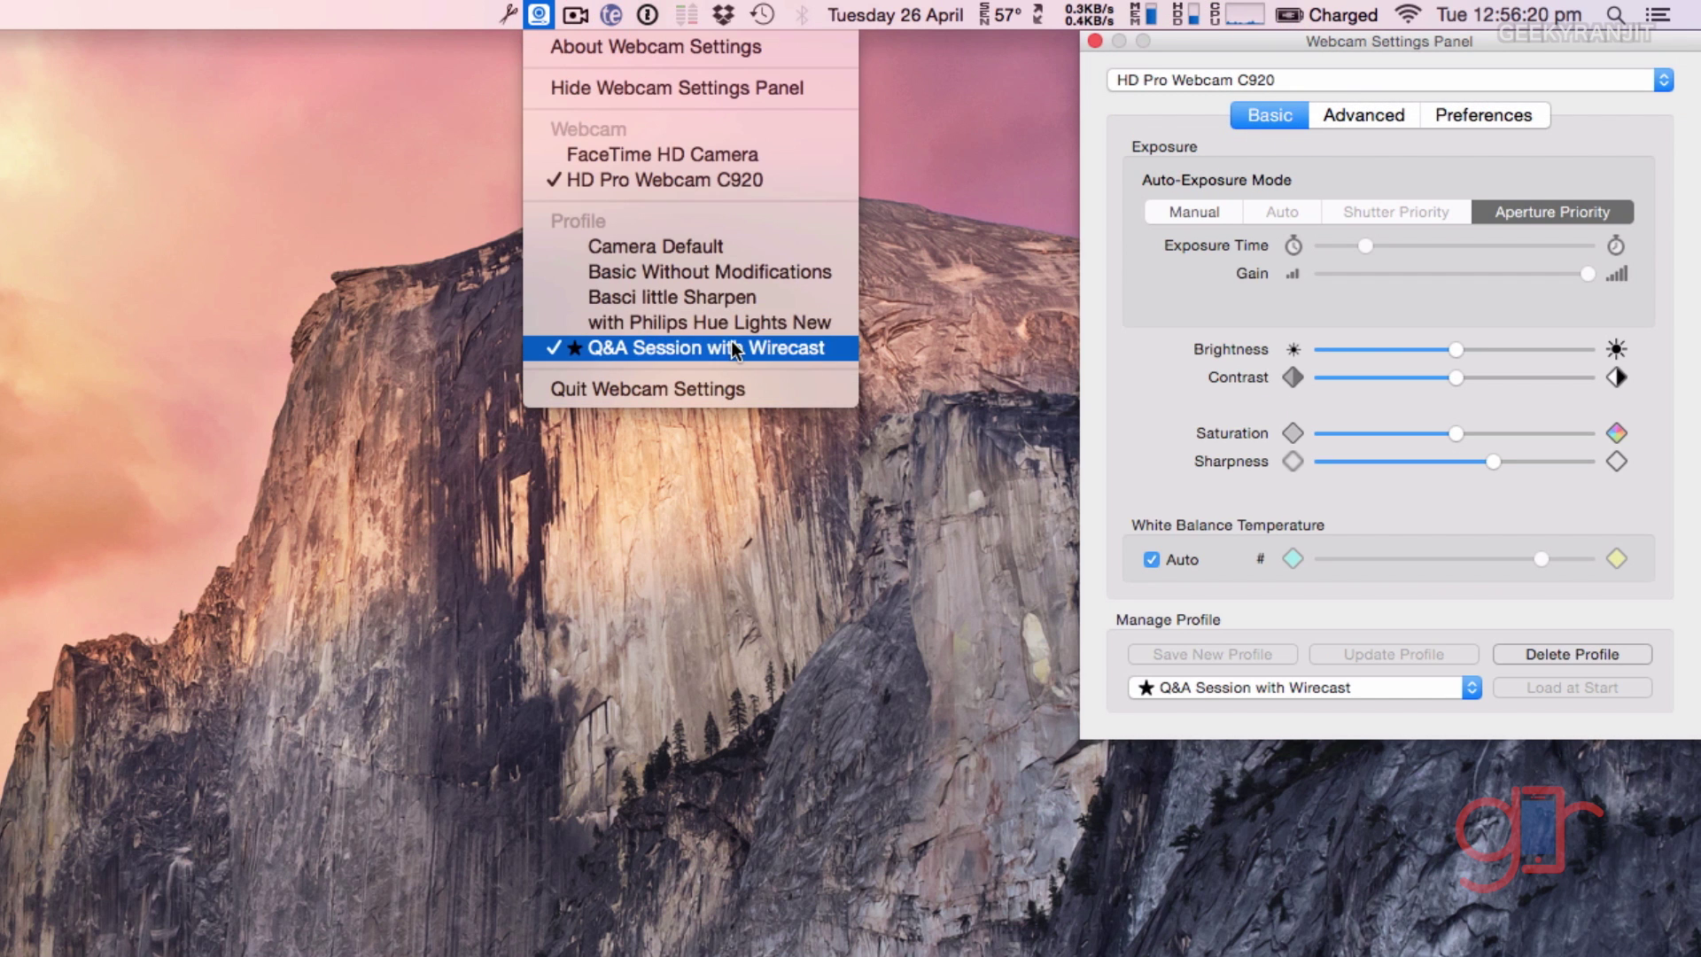
left_click(1550, 170)
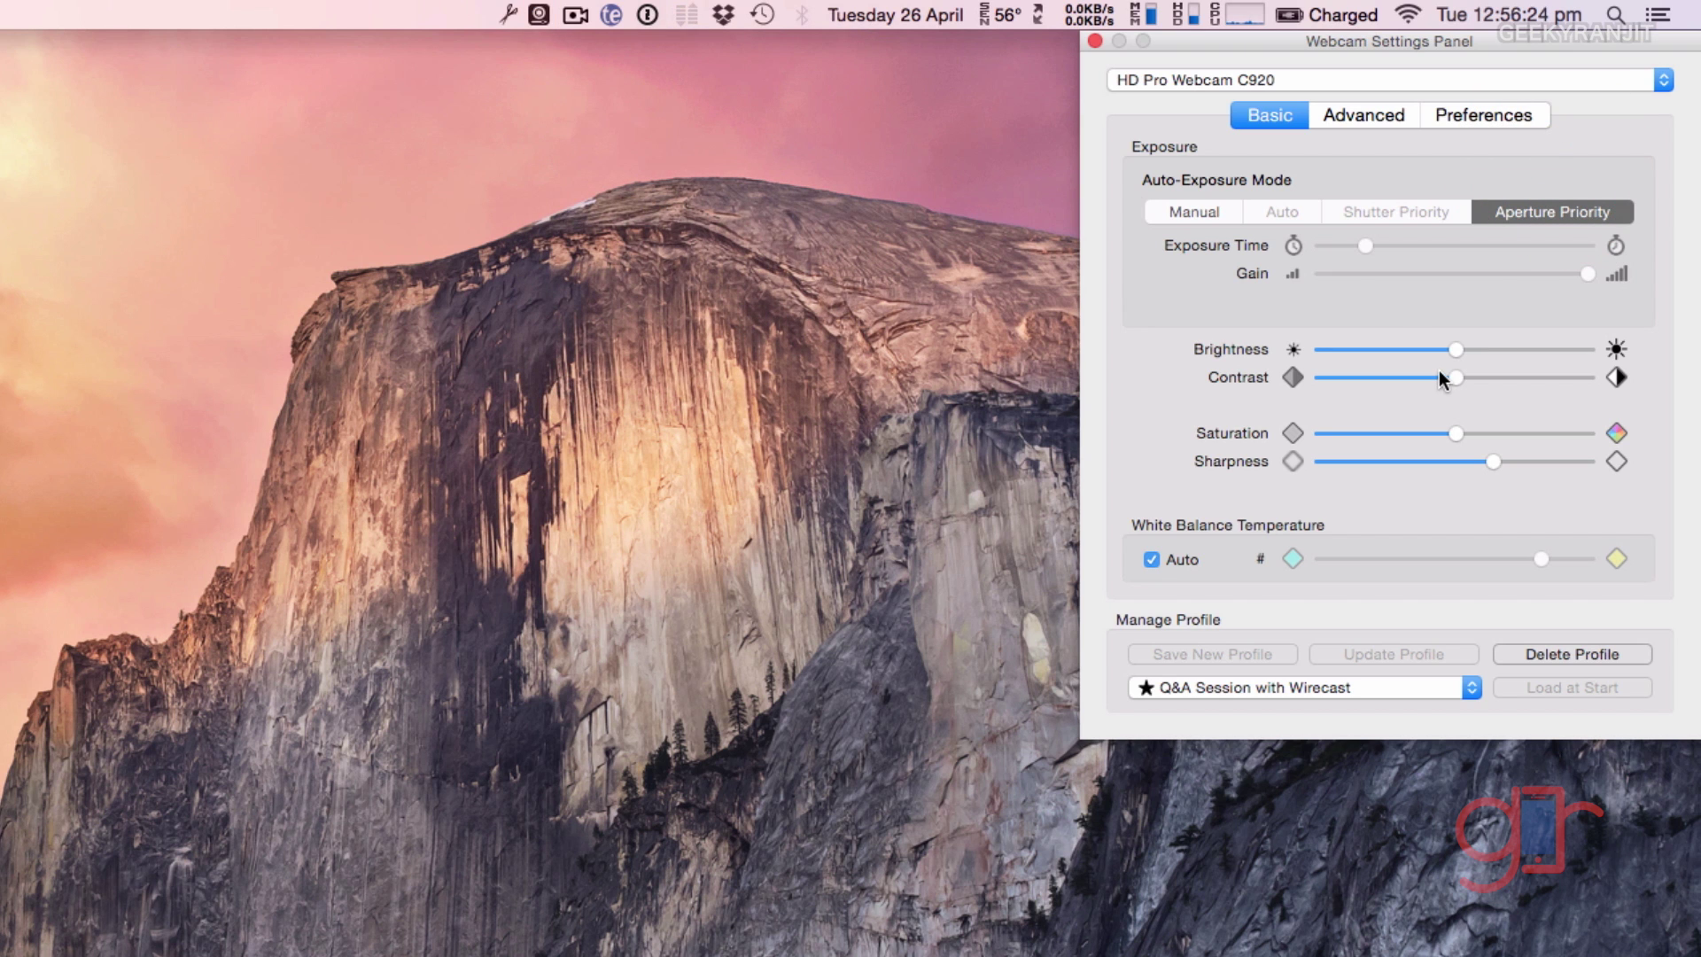
left_click(1355, 114)
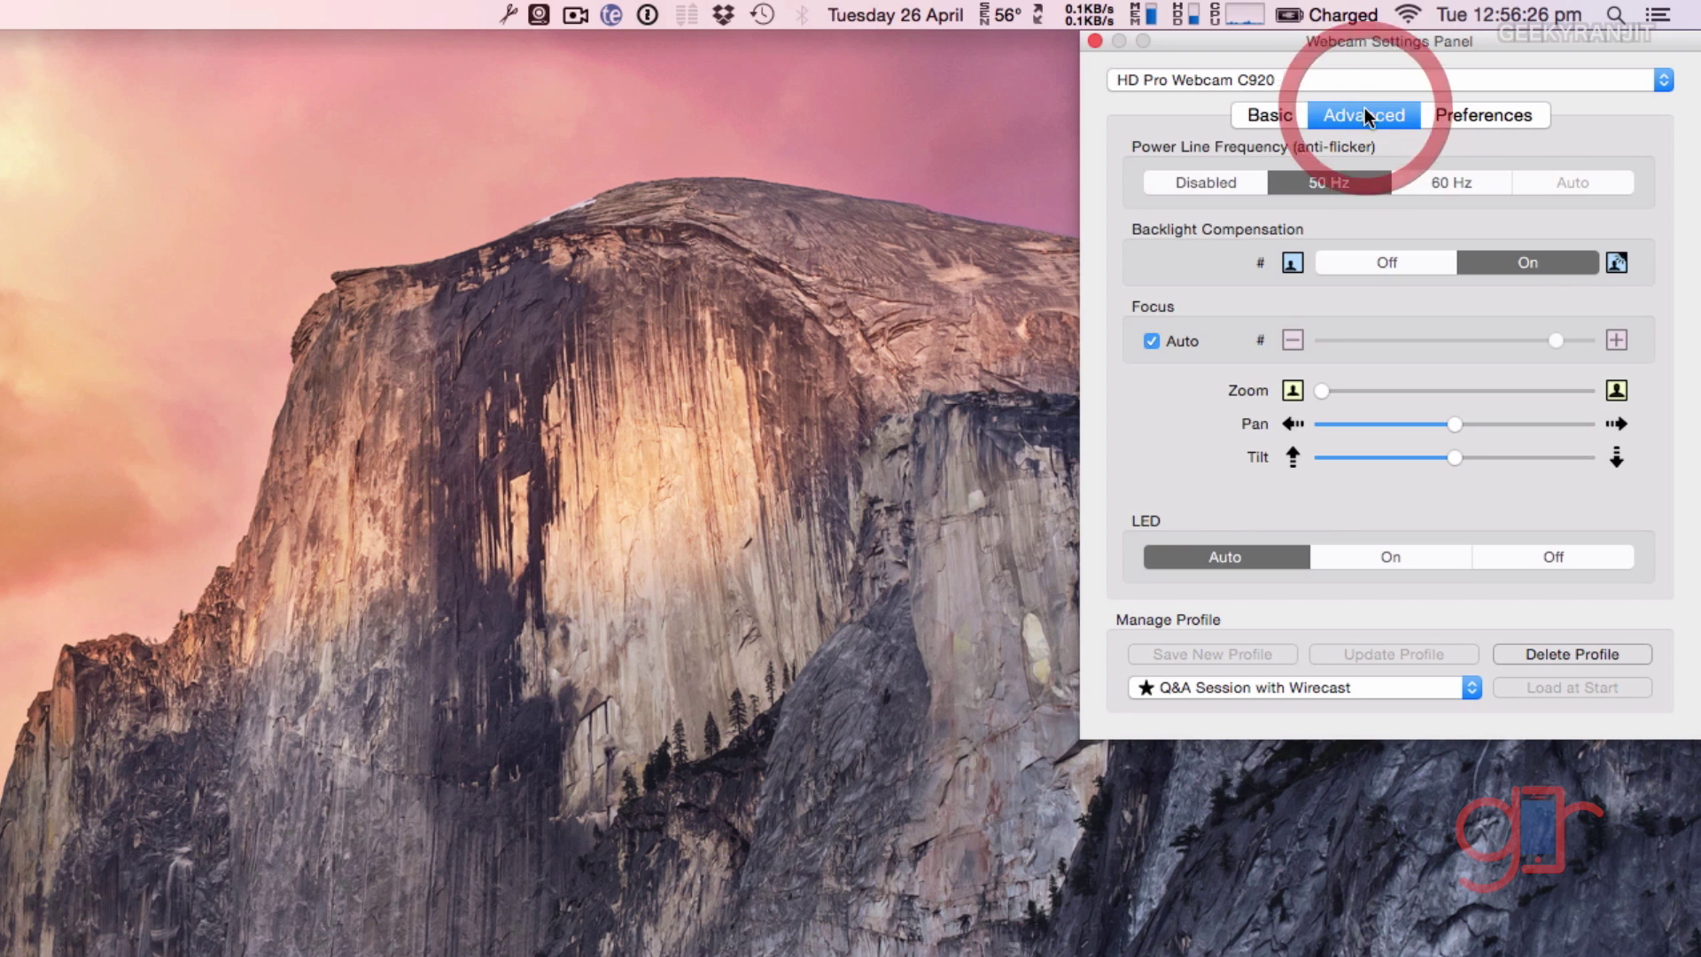
left_click(1272, 114)
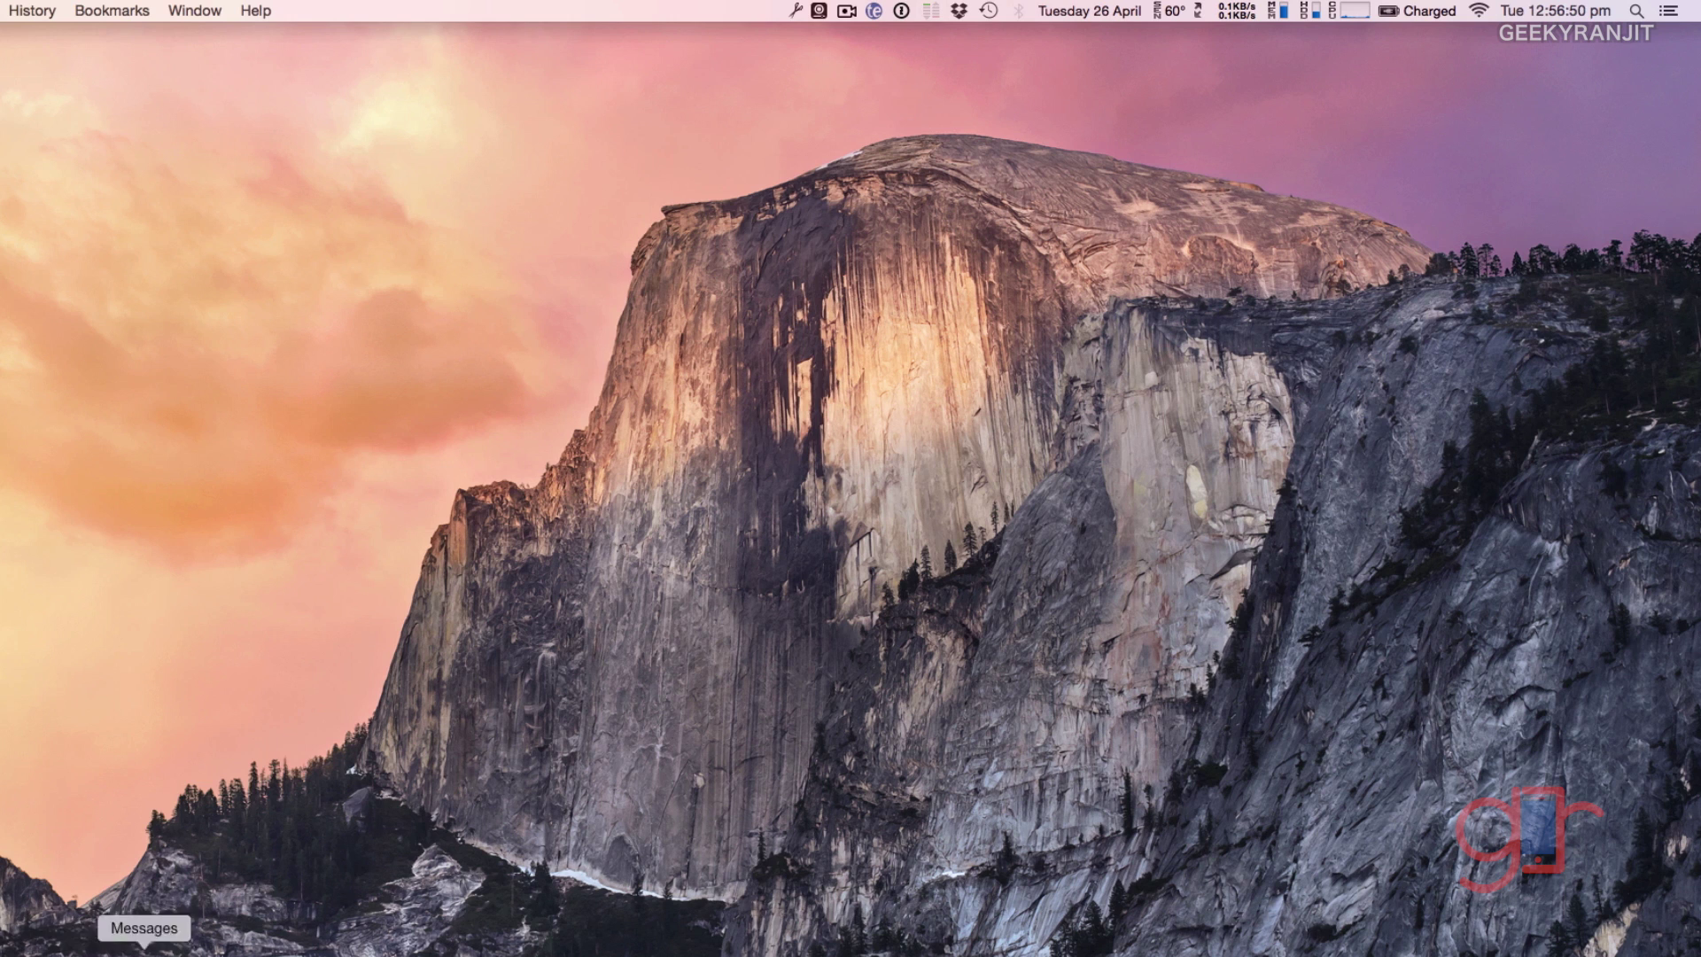
Open amazon.in in a new Chrome tab and sign out of the Amazon account.
left_click(60, 946)
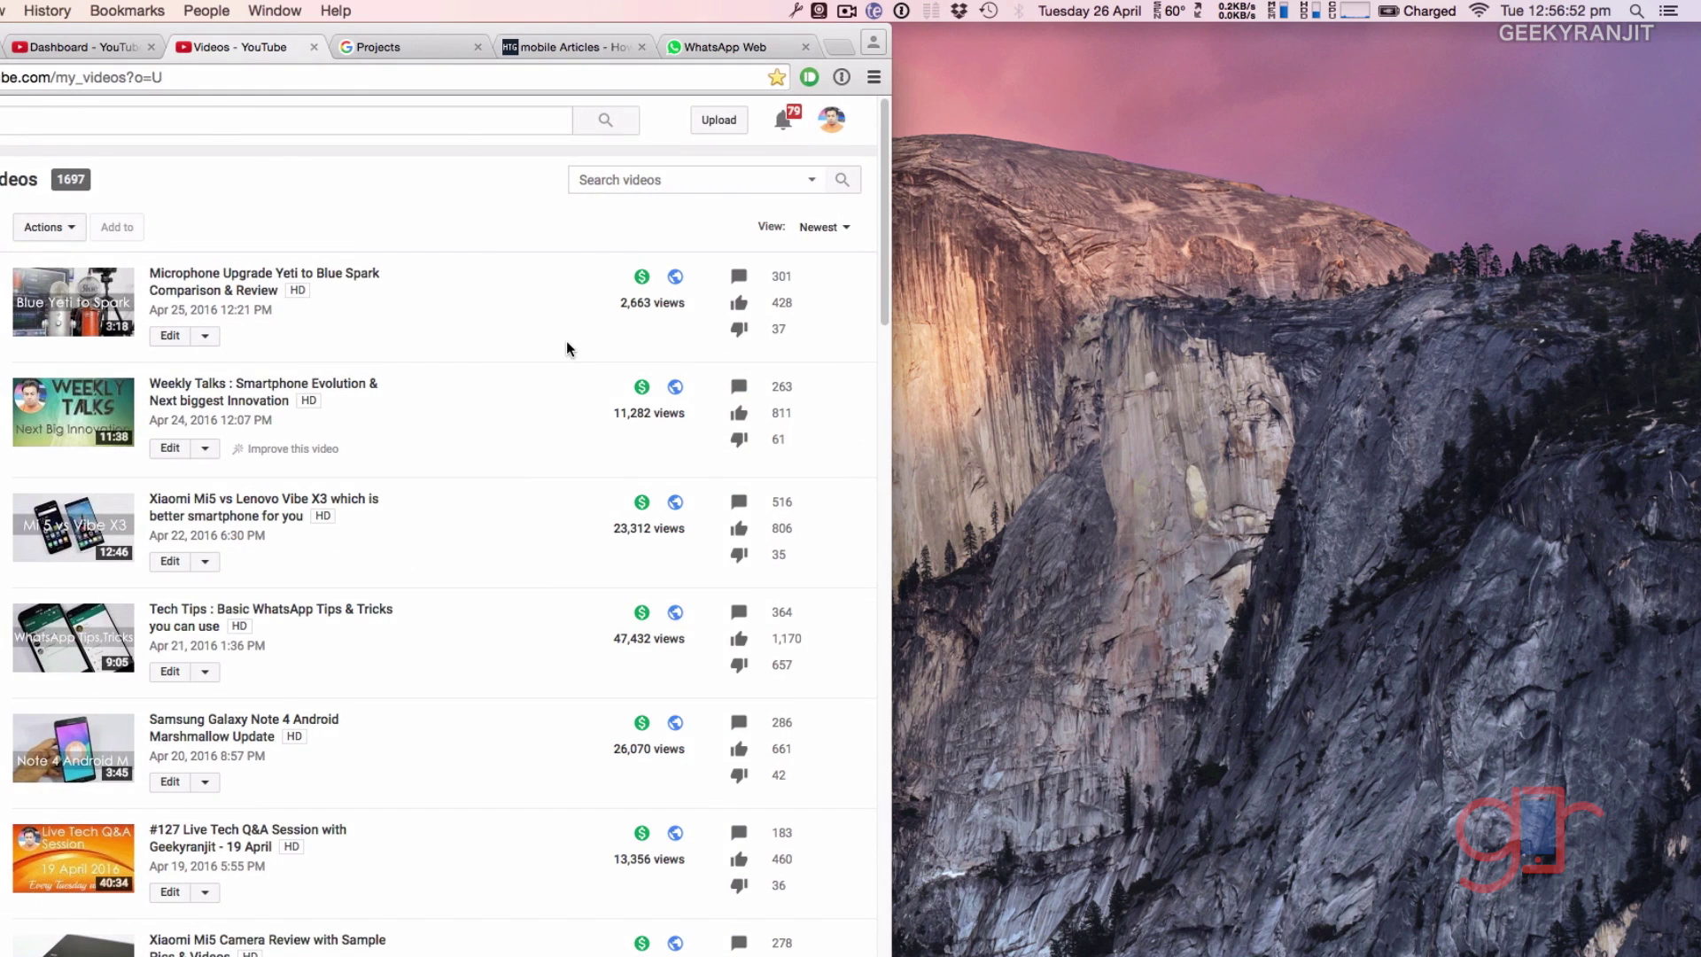
key("super+t")
left_click_drag(569, 32, 1010, 16)
type("amazon.in")
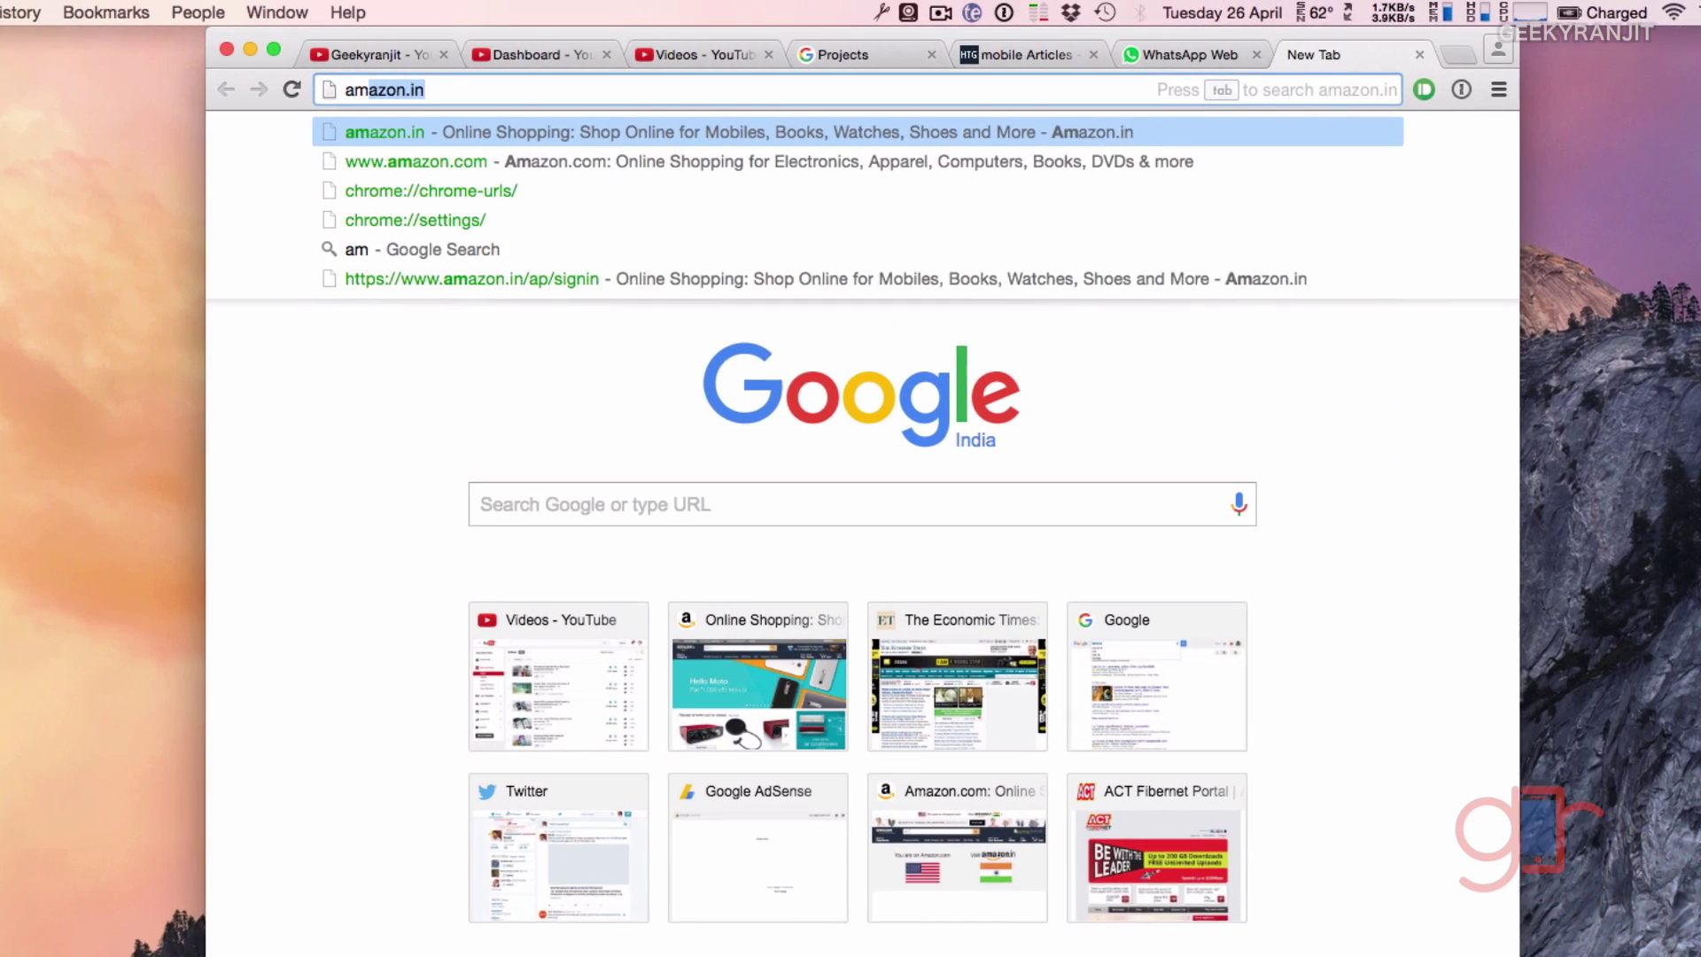
key("Return")
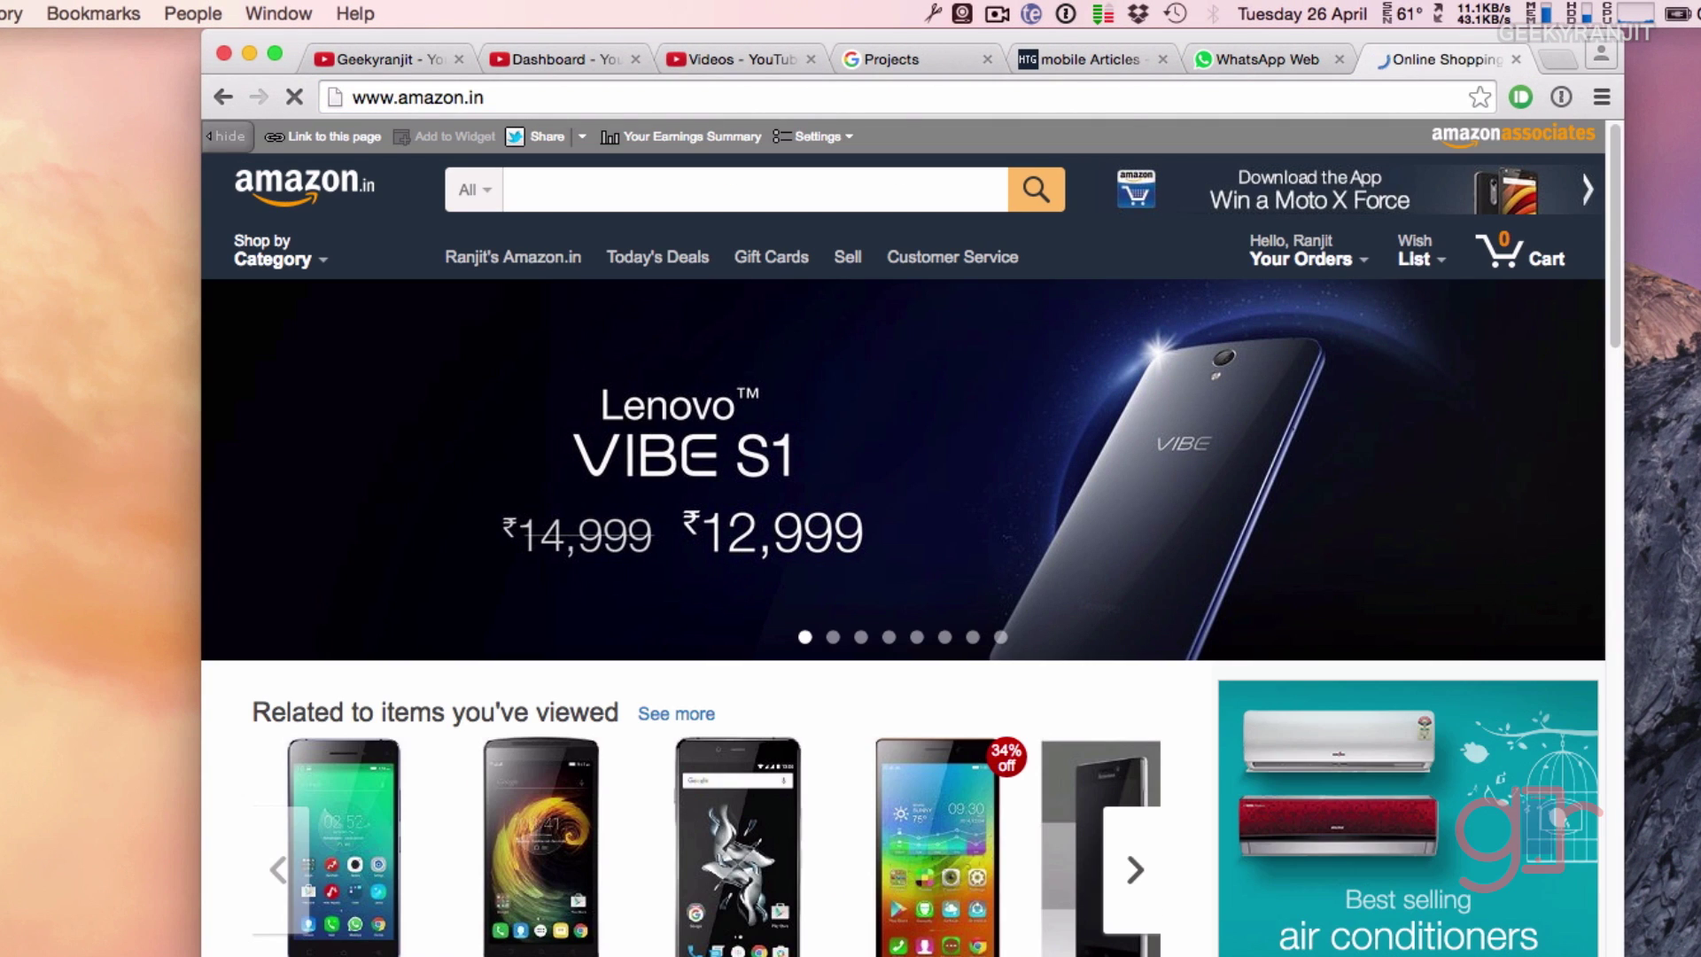
mouse_move(1295, 251)
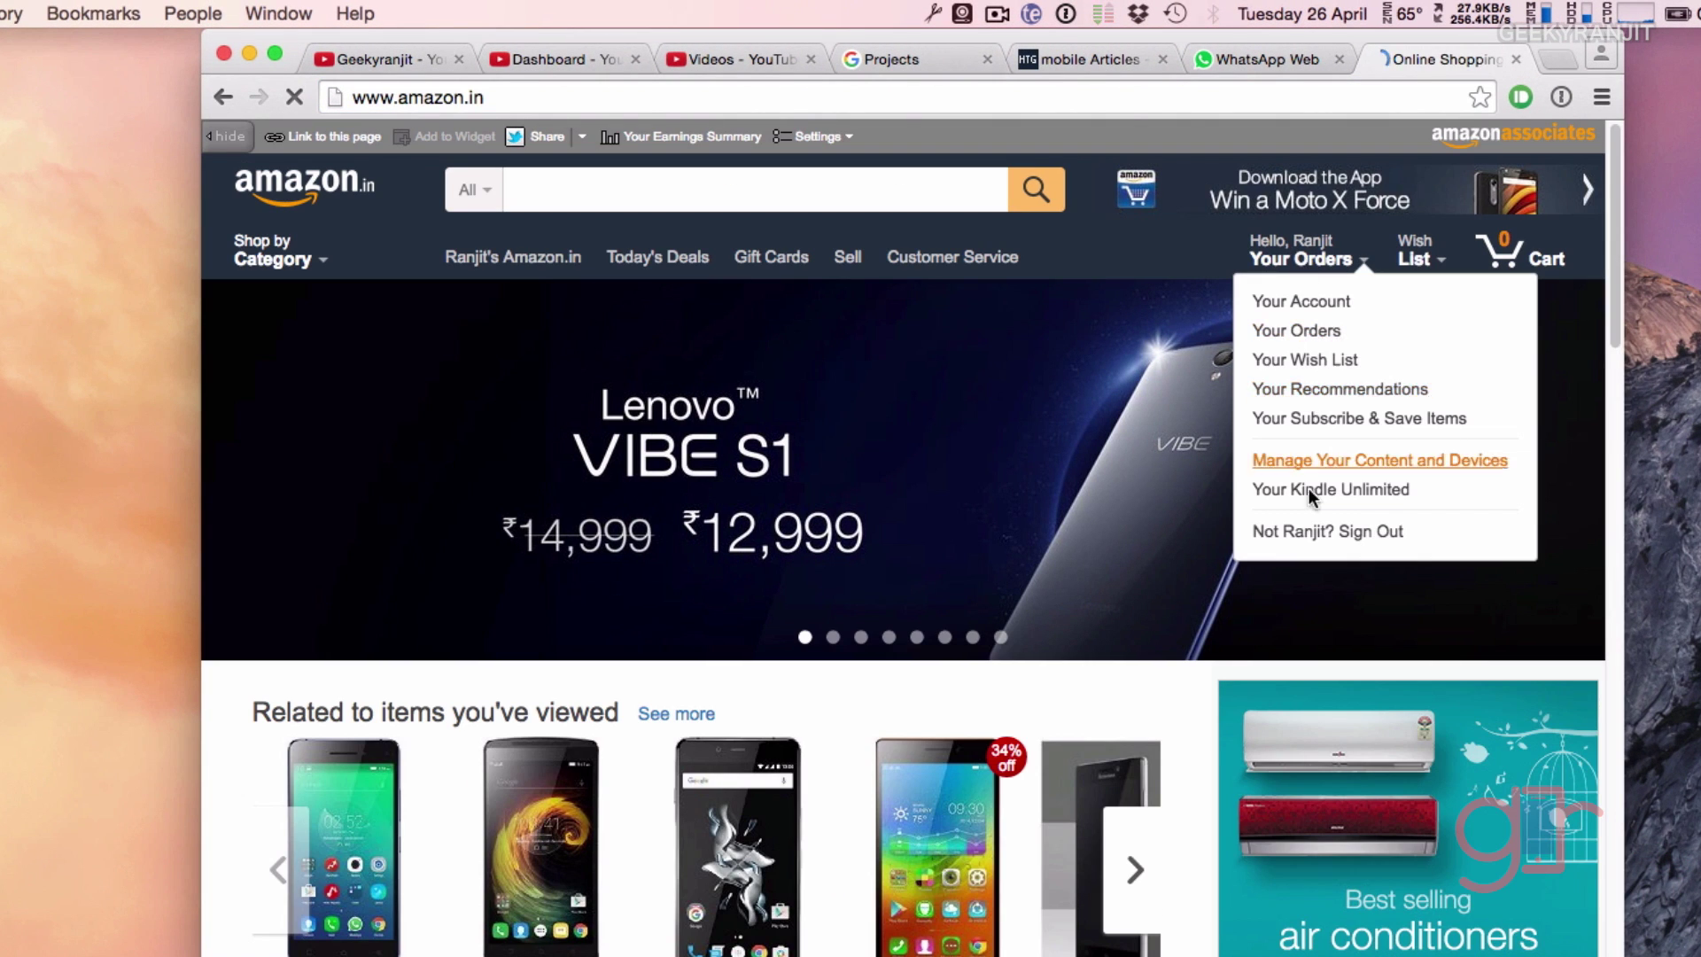
left_click(1341, 529)
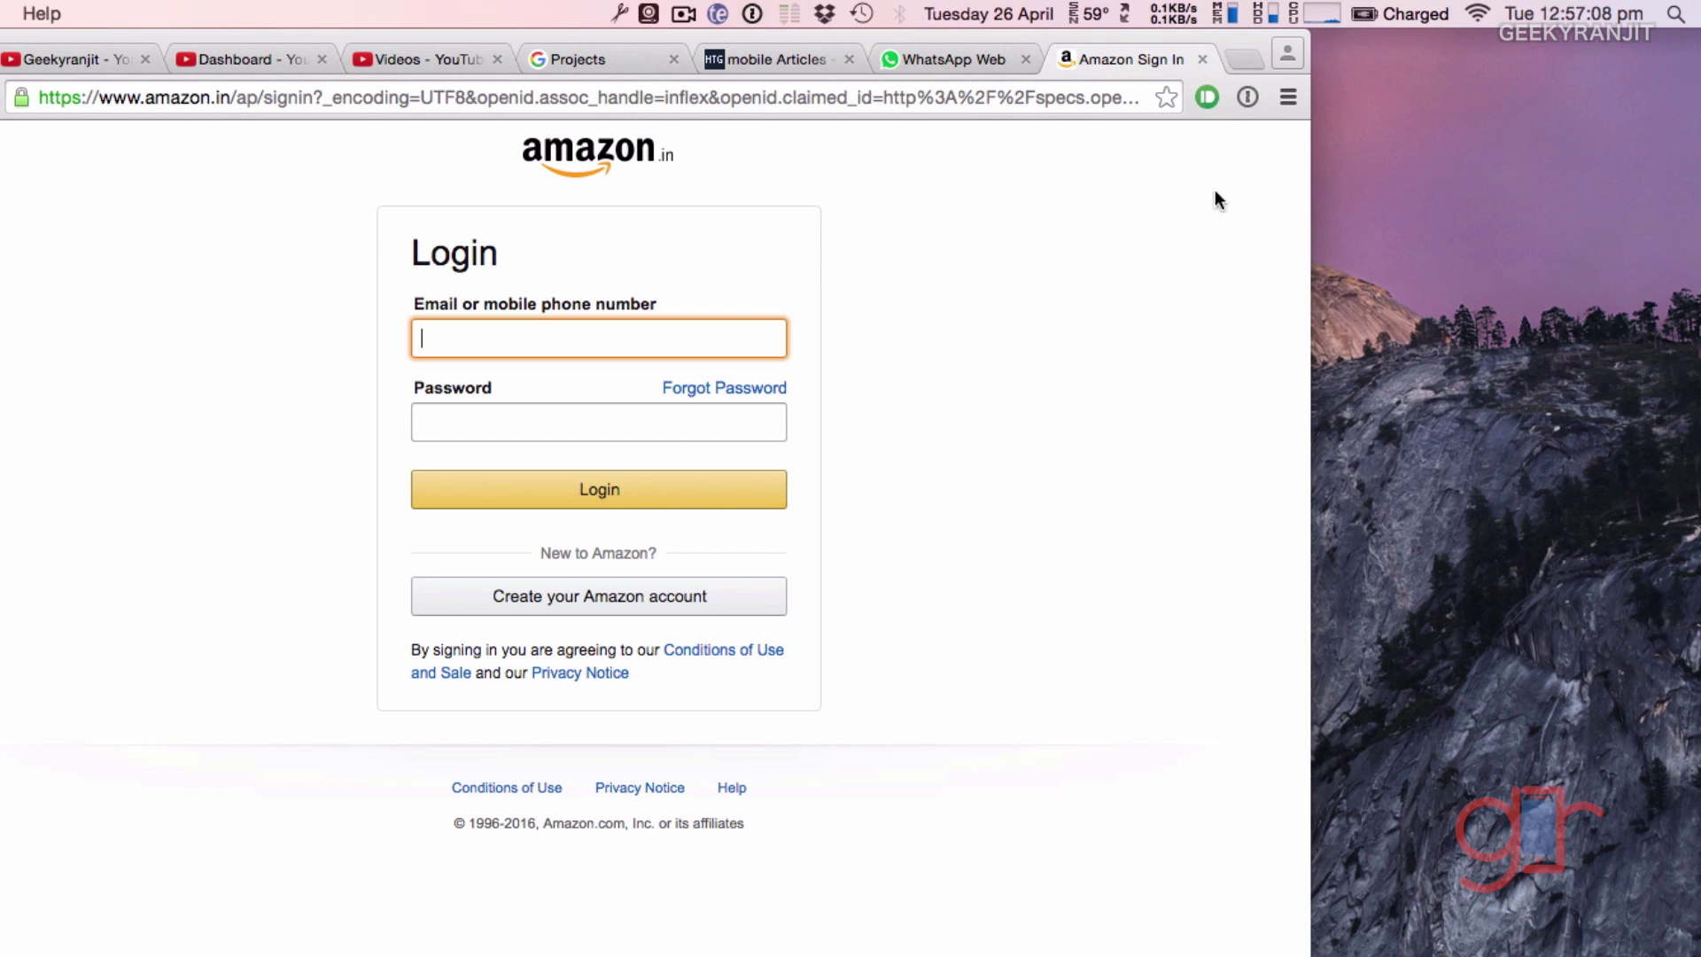
Unlock 1Password with the master password and fill in the stored amazon.in login.
left_click(1250, 100)
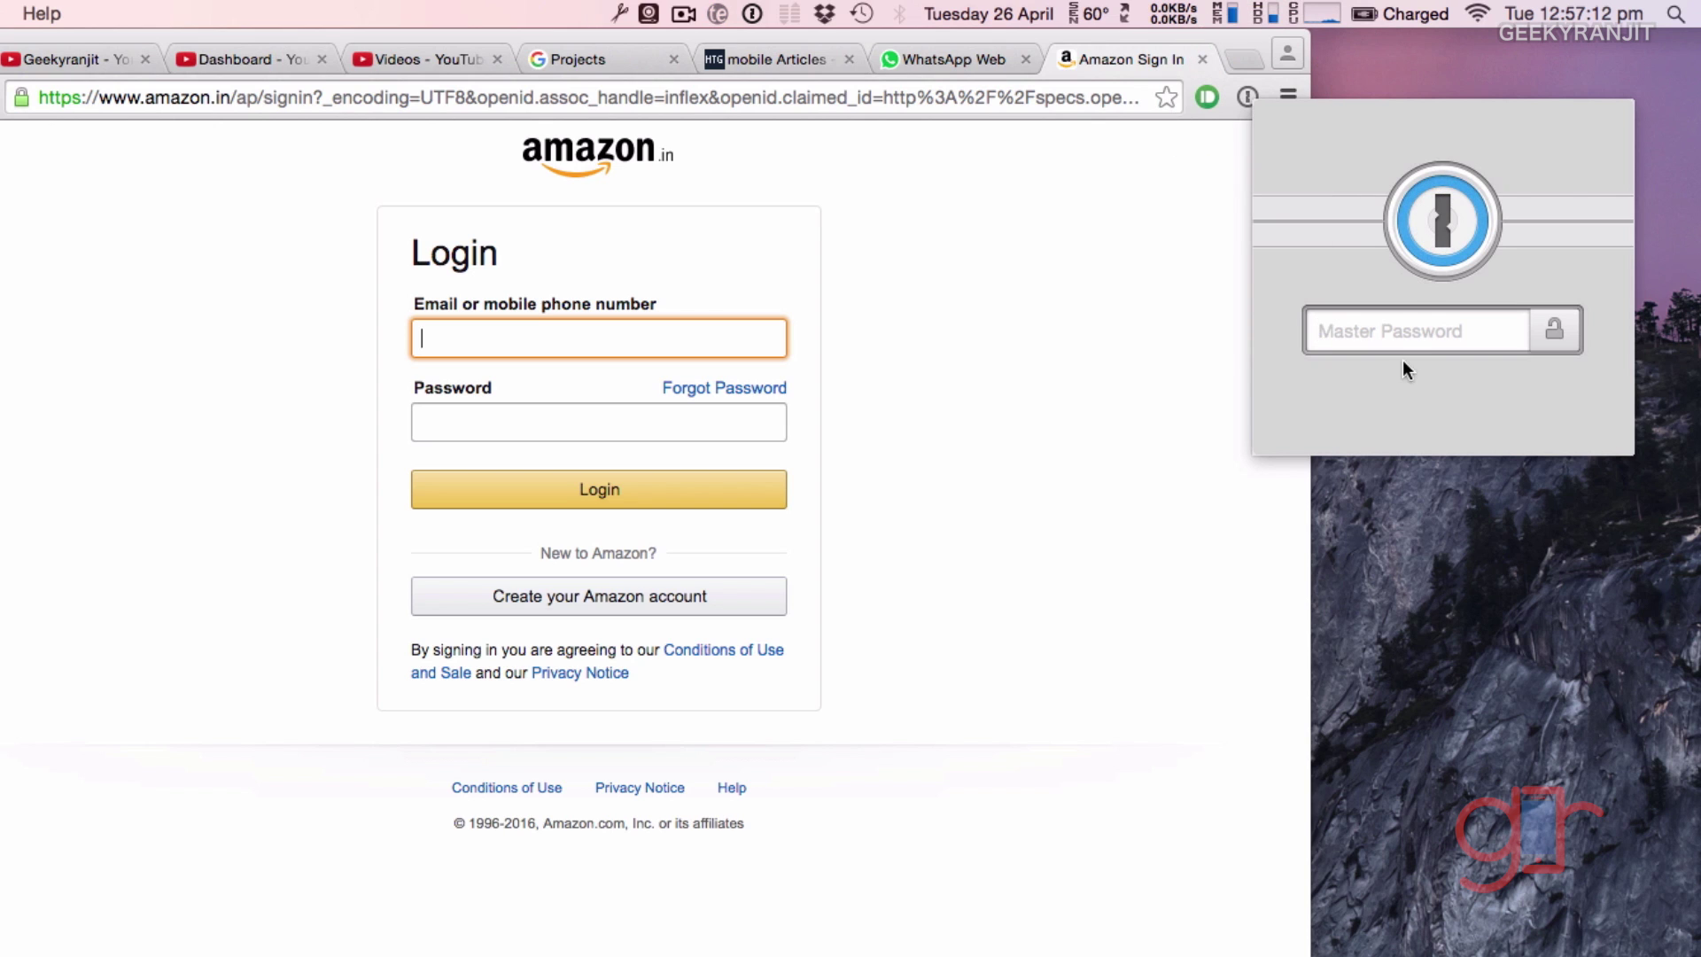
type("••••")
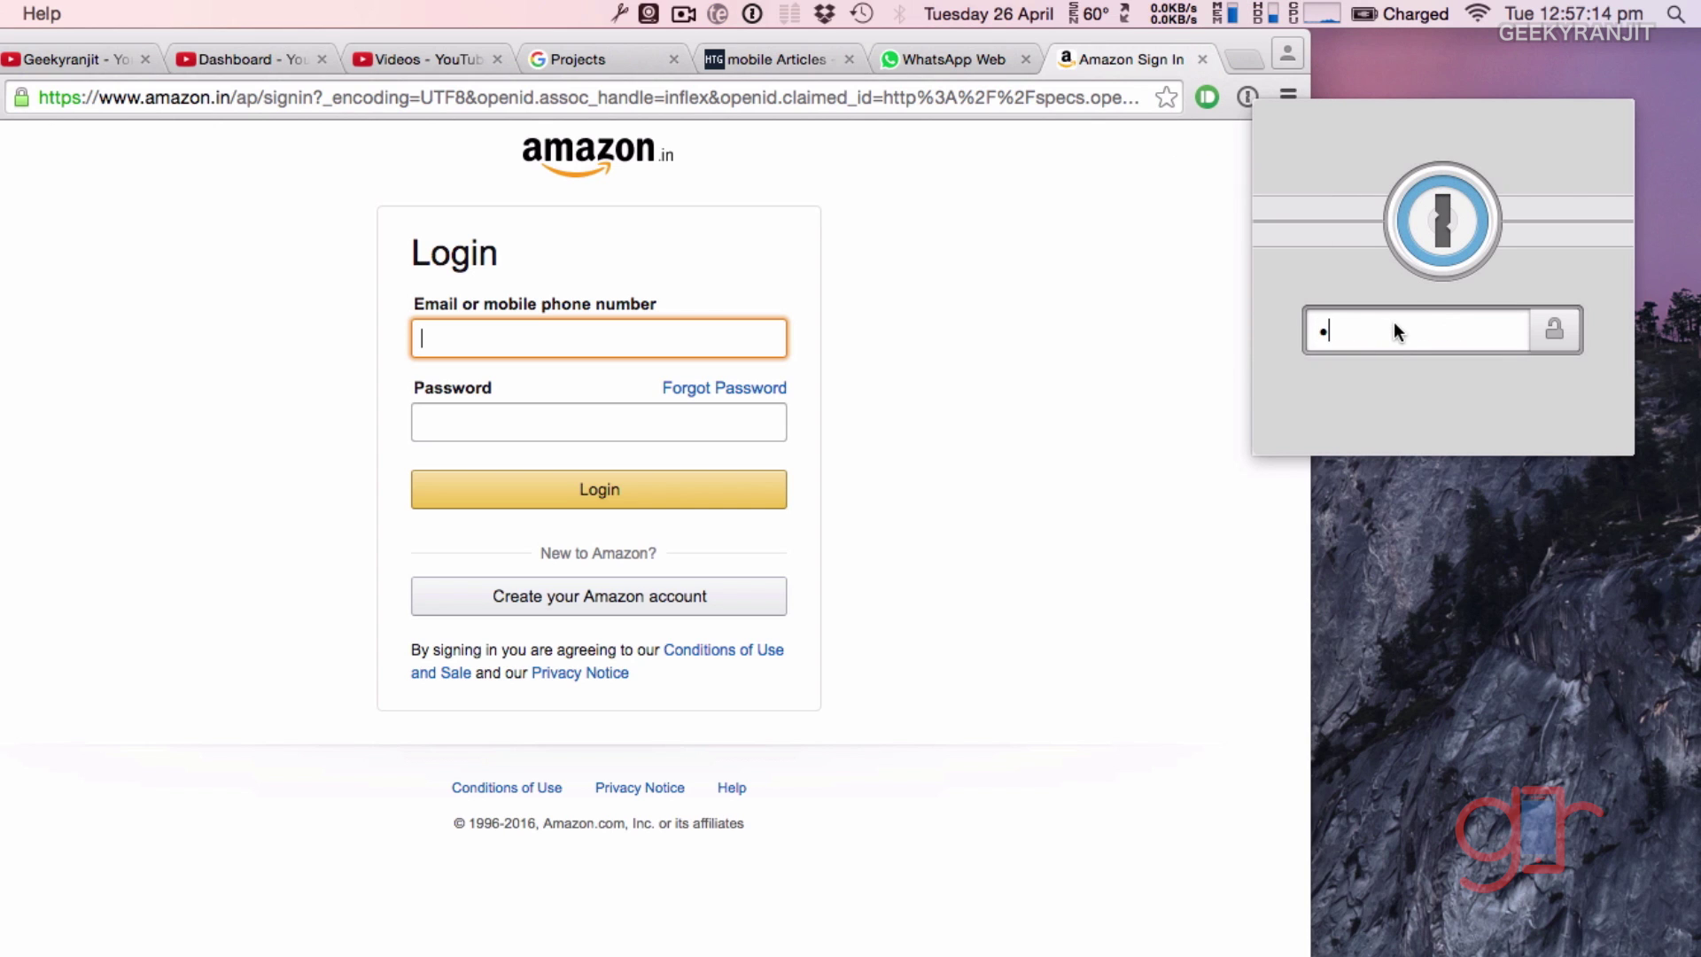
type("••••")
key("Return")
type("••••••••••")
key("Return")
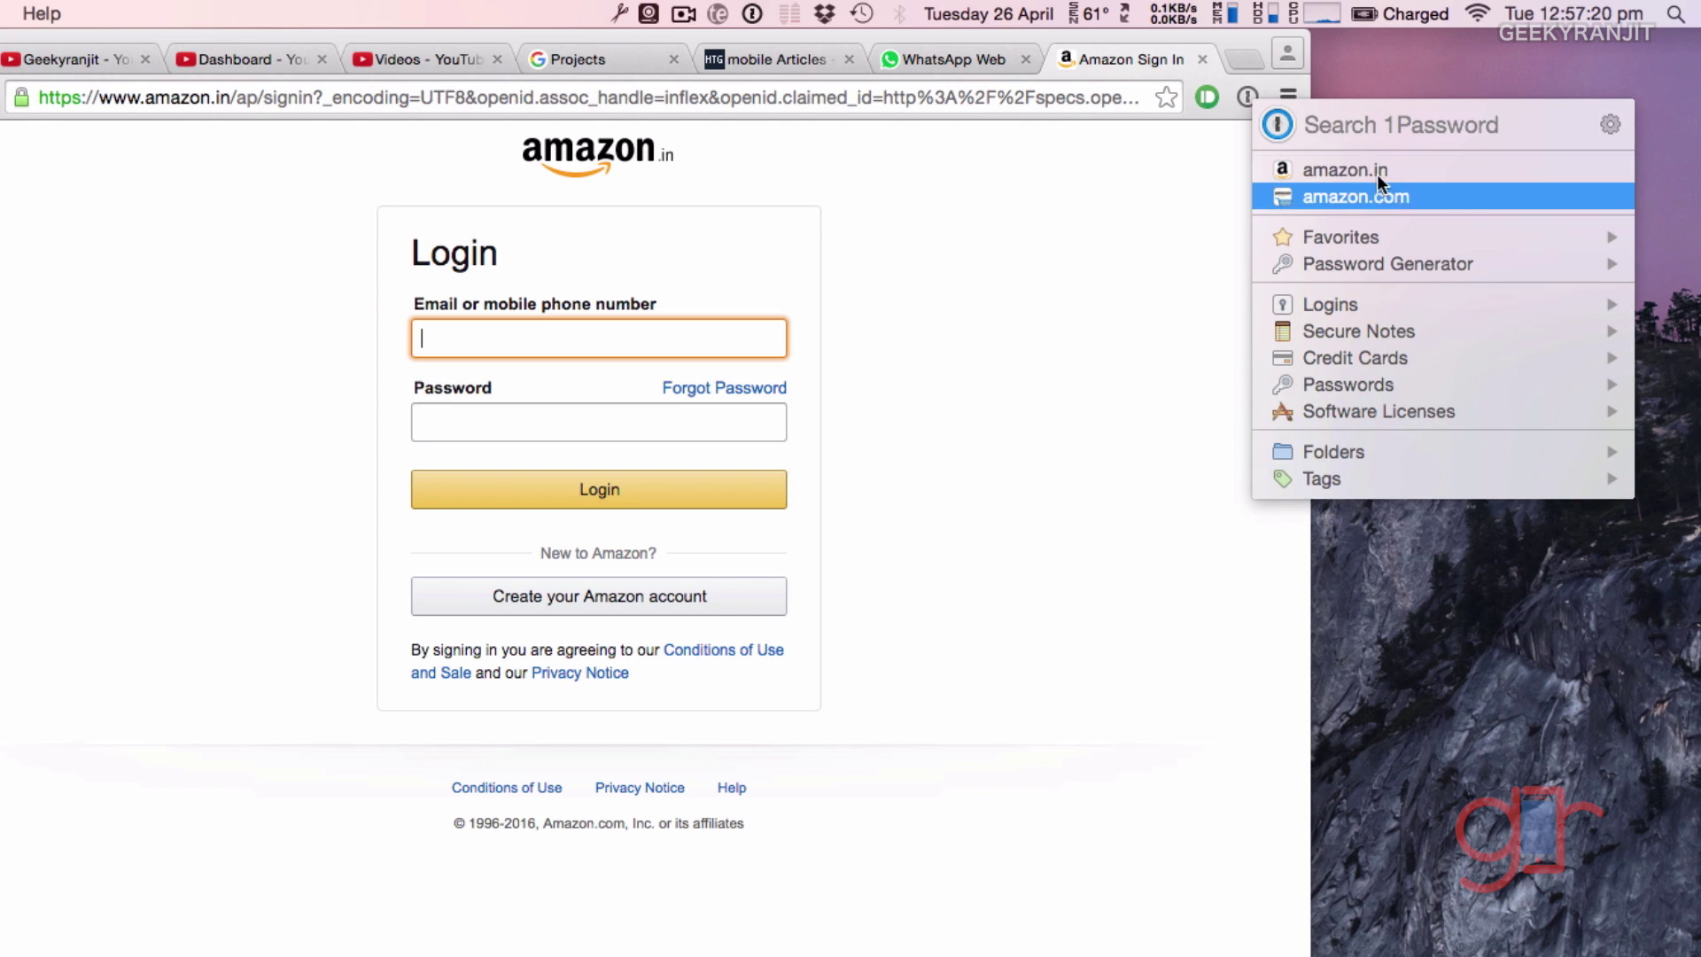
left_click(1364, 165)
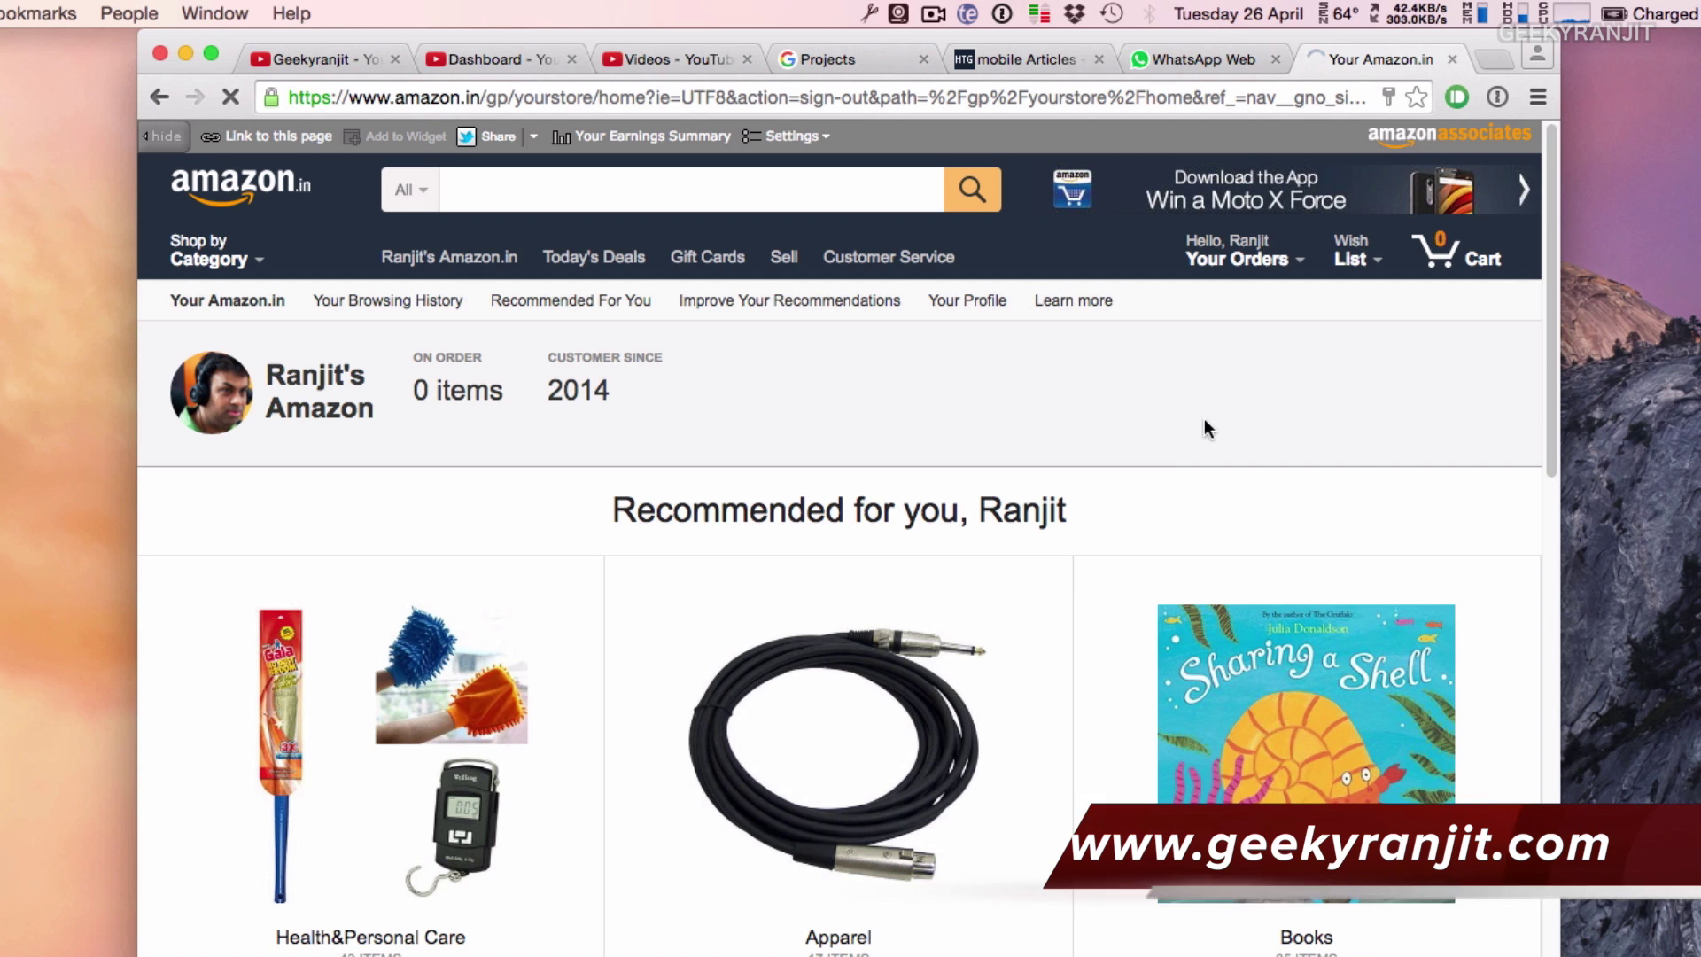
Go back to the Amazon.in home page via its logo and minimise Chrome.
left_click(279, 188)
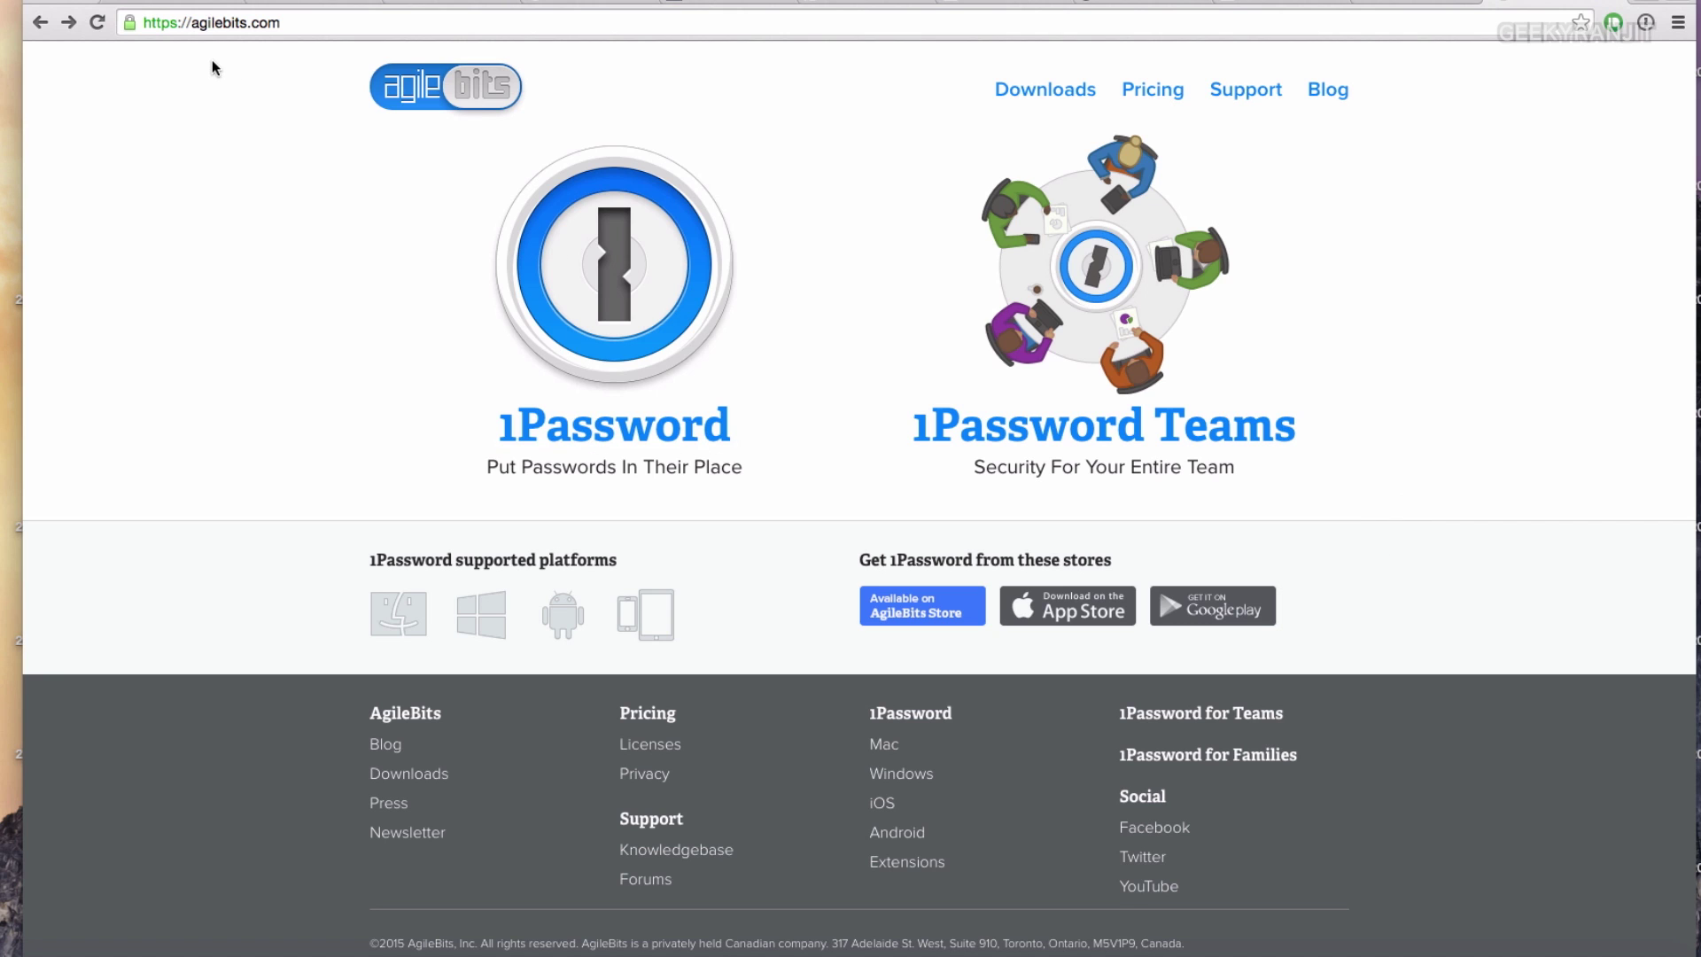
left_click(645, 438)
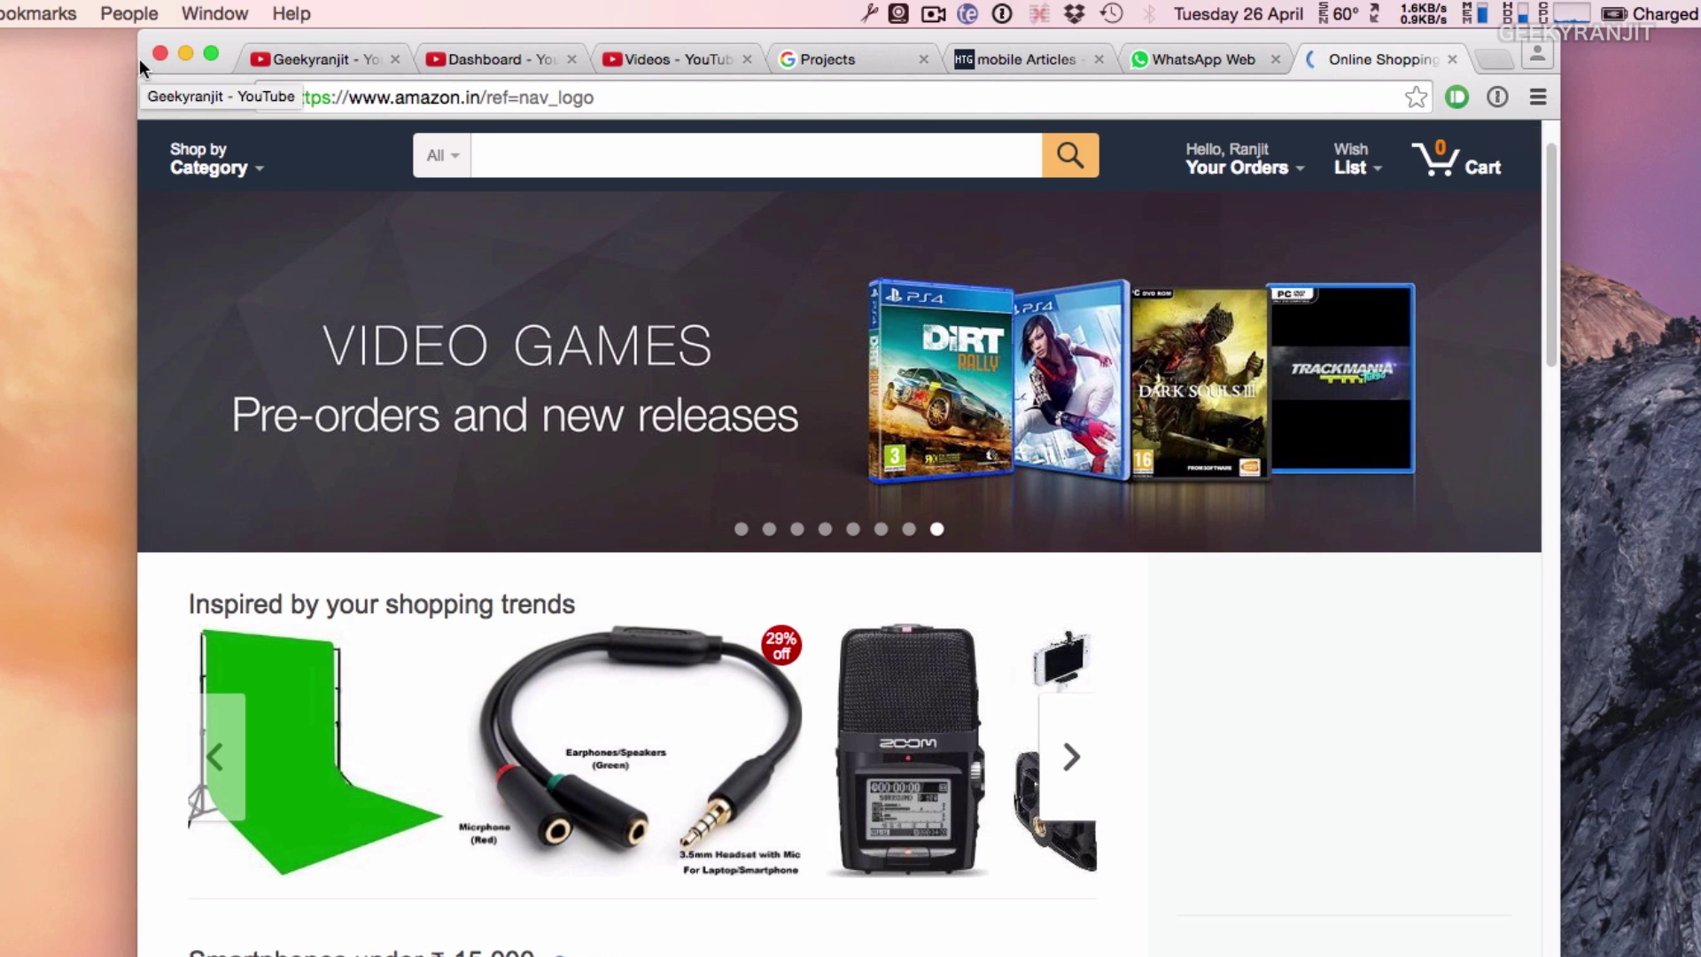
left_click(185, 53)
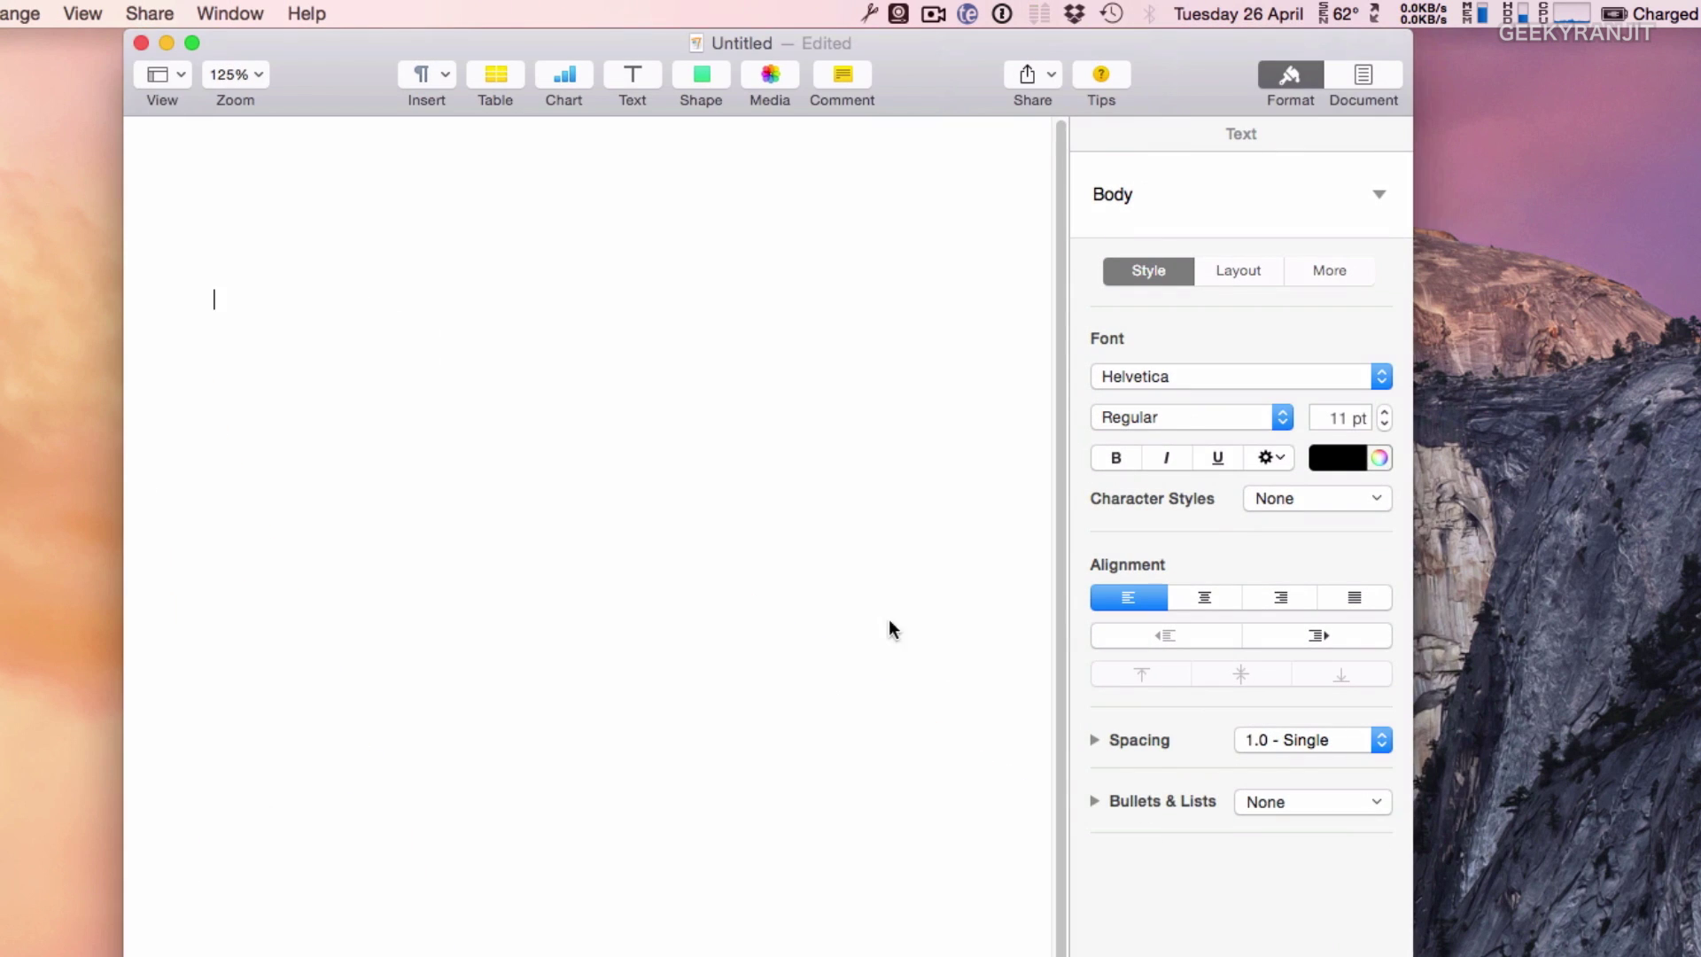
Expand the sig abbreviation into a signature block, then select and delete it.
left_click(734, 495)
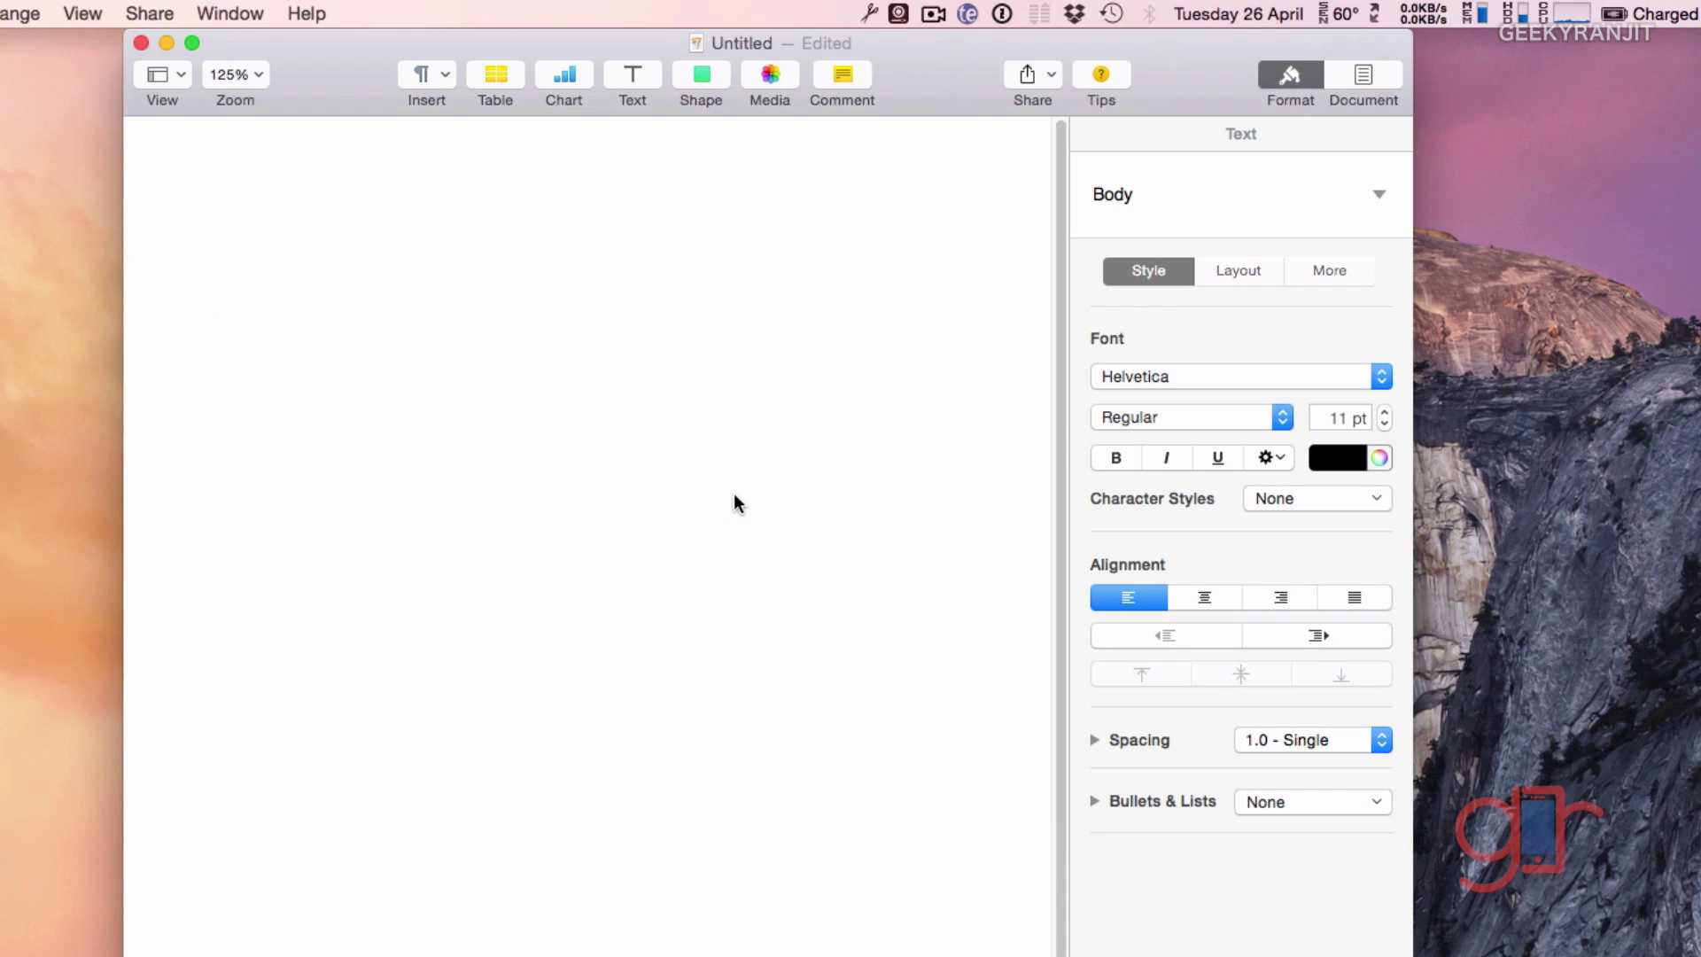
type("sig")
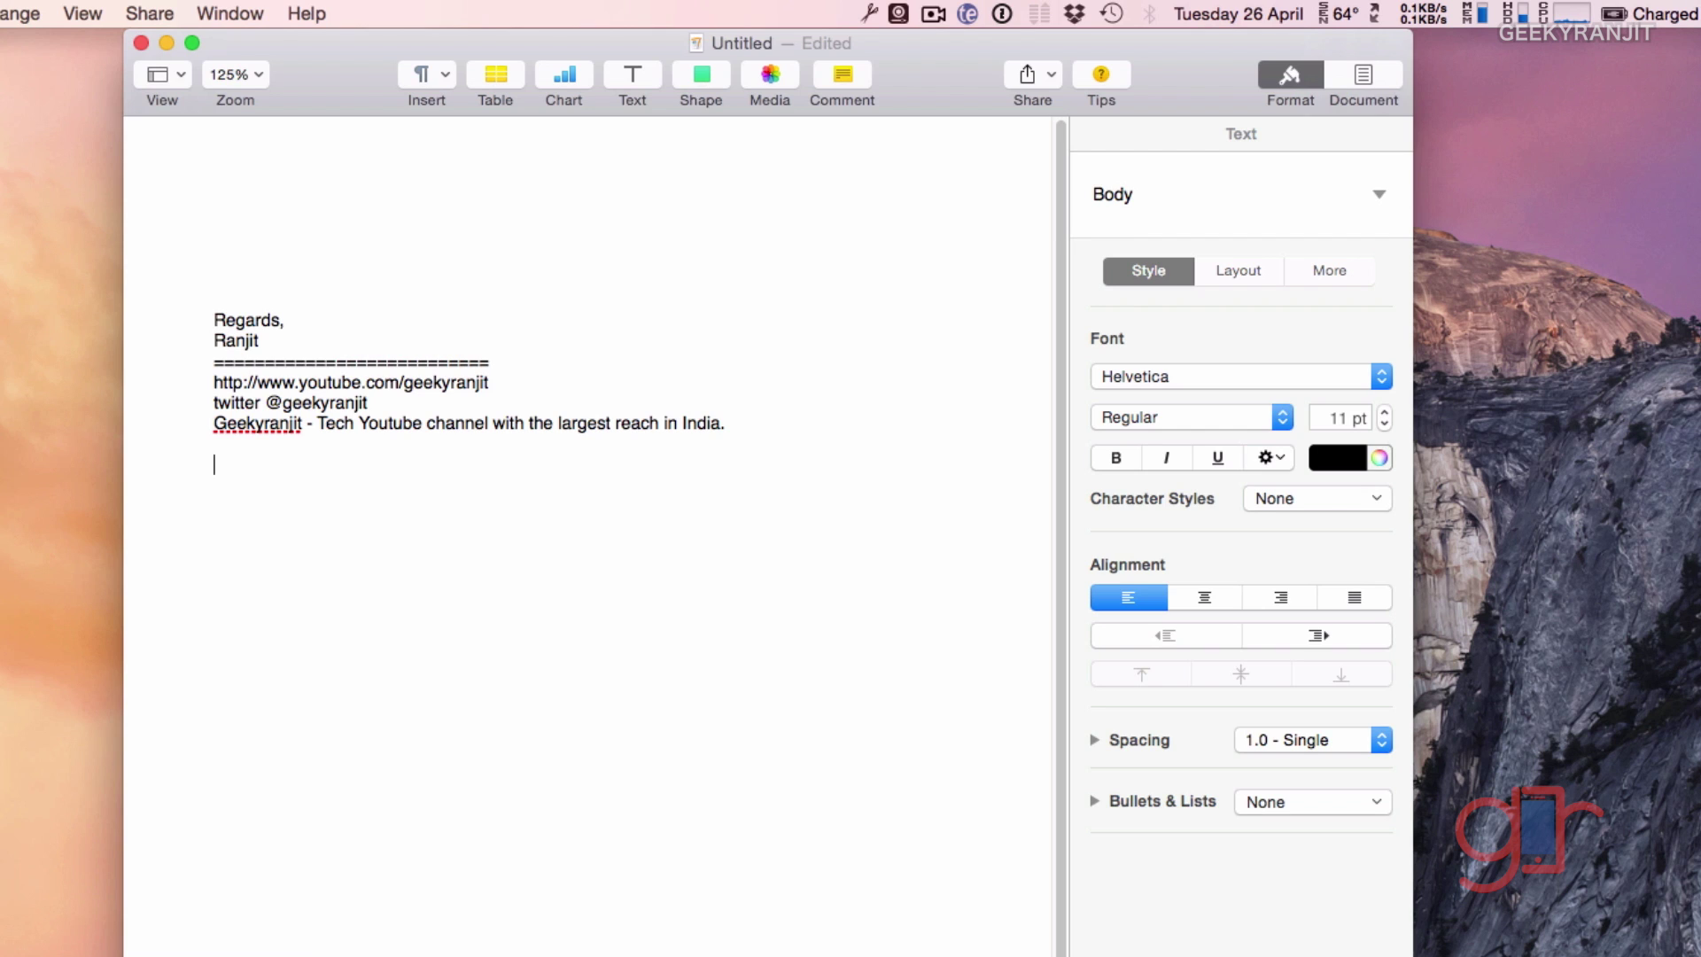
key("shift+Down")
key("shift+Down")
key("shift+Down")
key("shift+Down")
key("shift+Down")
key("shift+Down")
key("shift+Down")
key("shift+Down")
key("super+c")
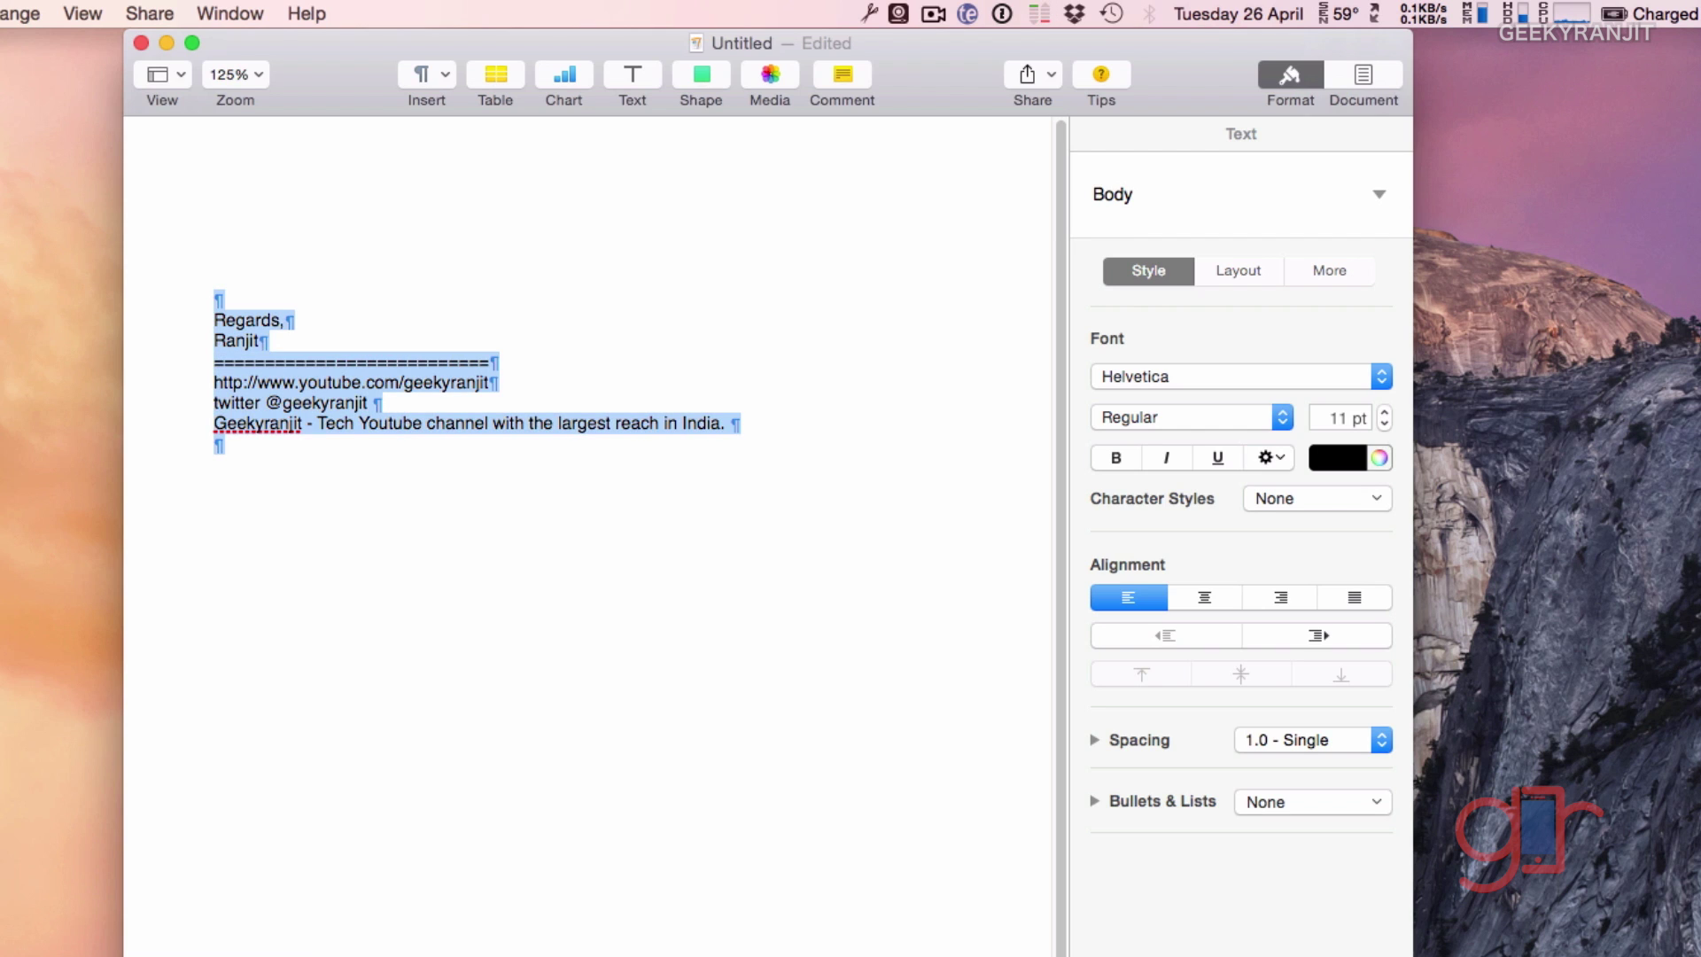
key("BackSpace")
Expand the home-address abbreviation into address lines, then select and delete them.
type("a")
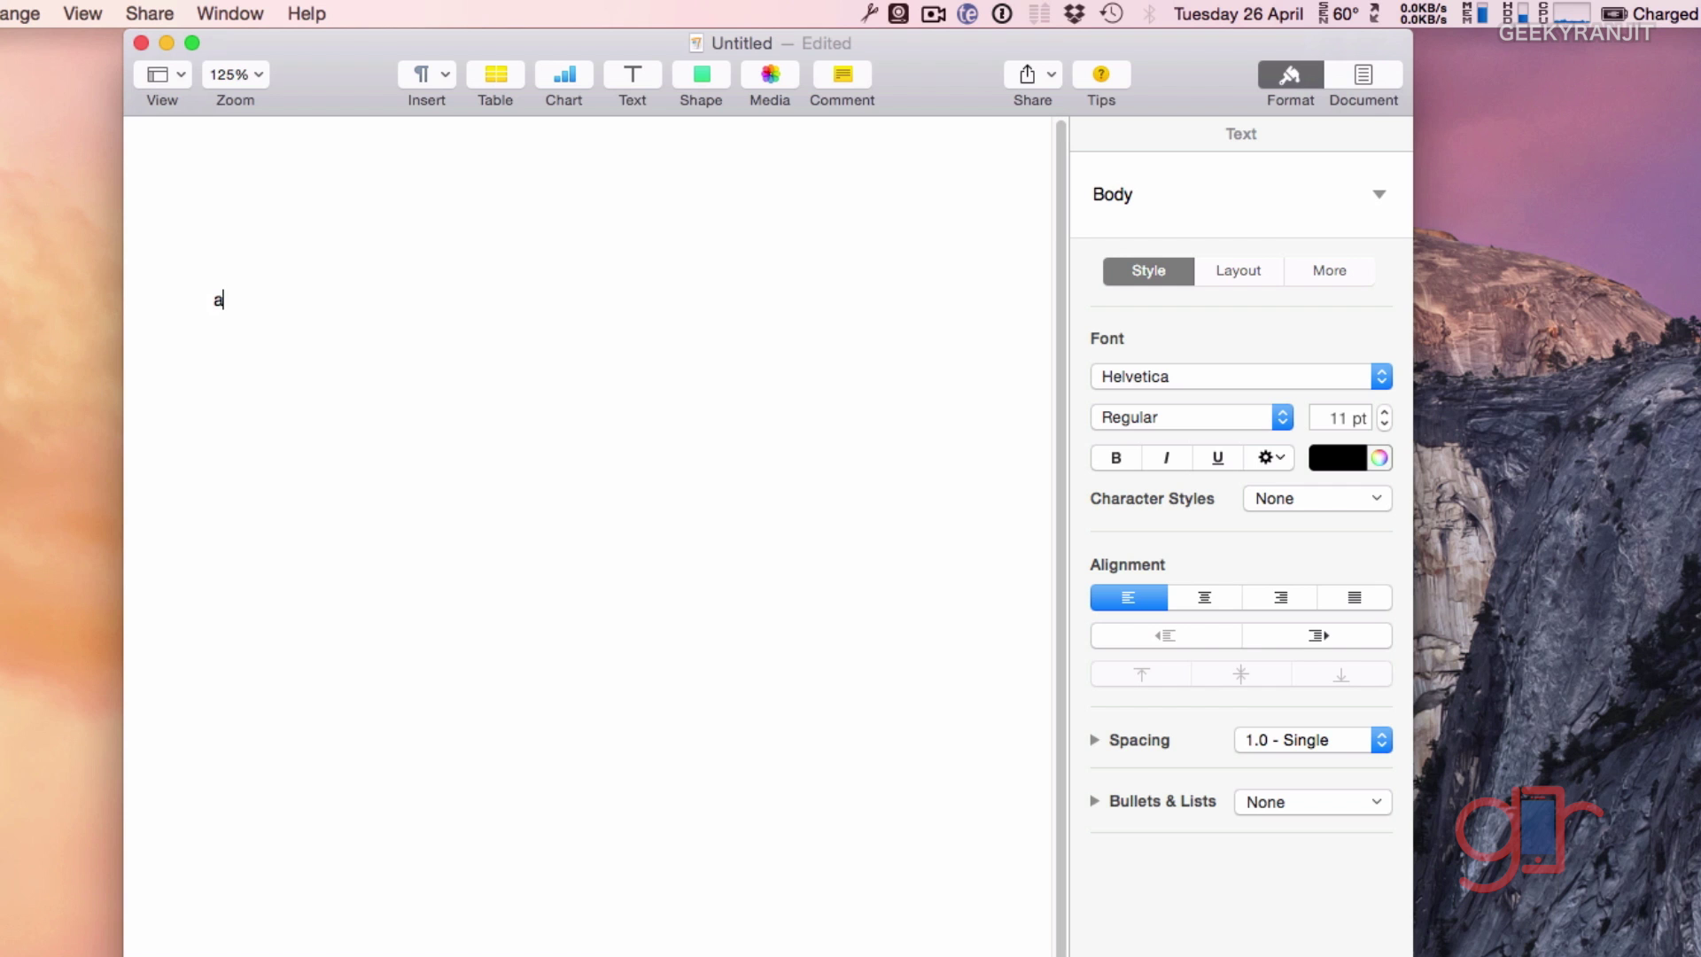
type("d, Ind")
key("BackSpace")
key("BackSpace")
key("BackSpace")
type("123 Main St. Hyderabad, India")
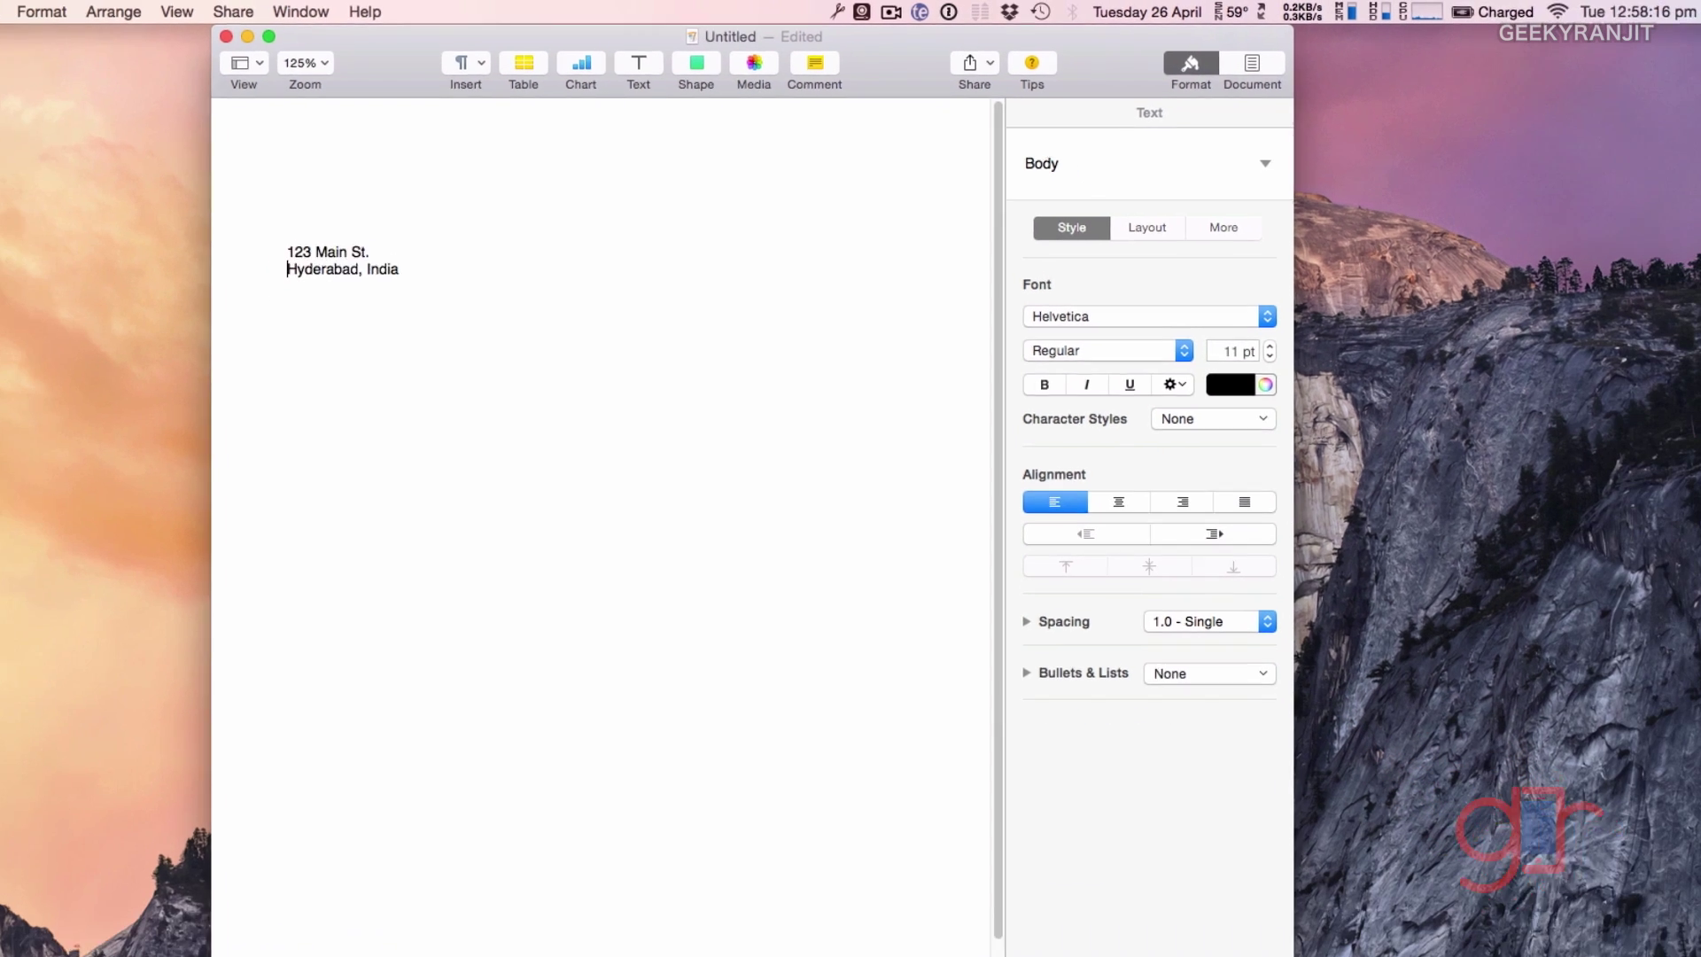
key("super+Up")
key("shift+Down")
key("shift+Down")
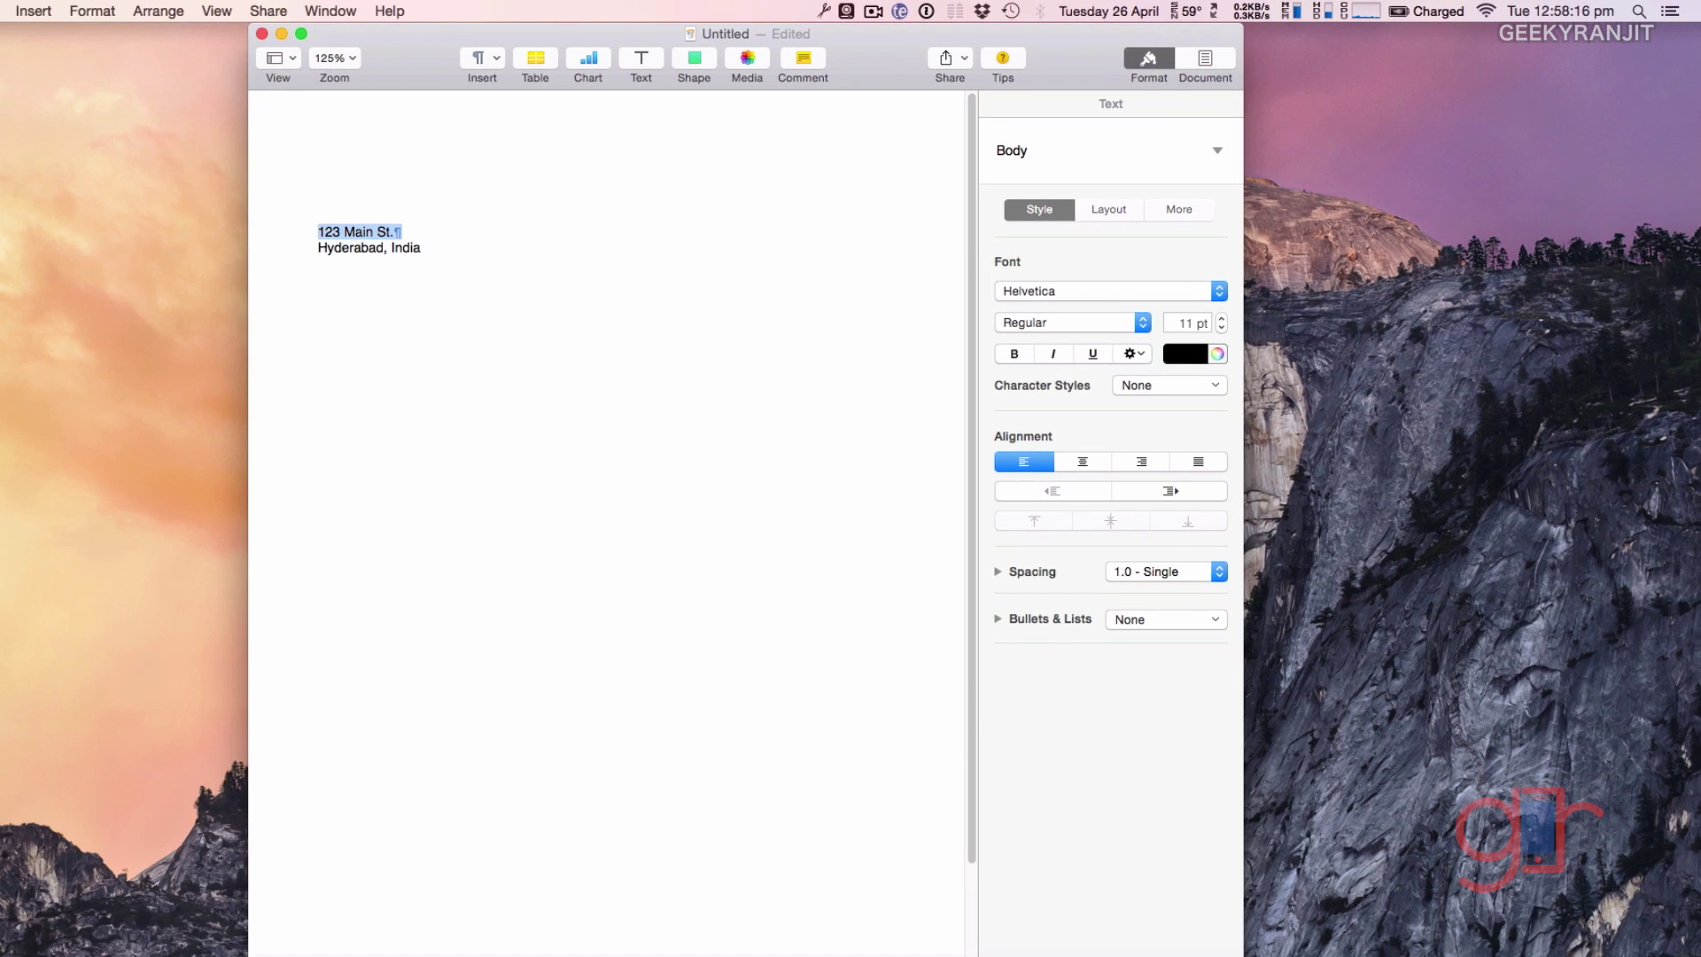
key("BackSpace")
Insert the signature block again, then select and delete it to leave the page empty.
type("add")
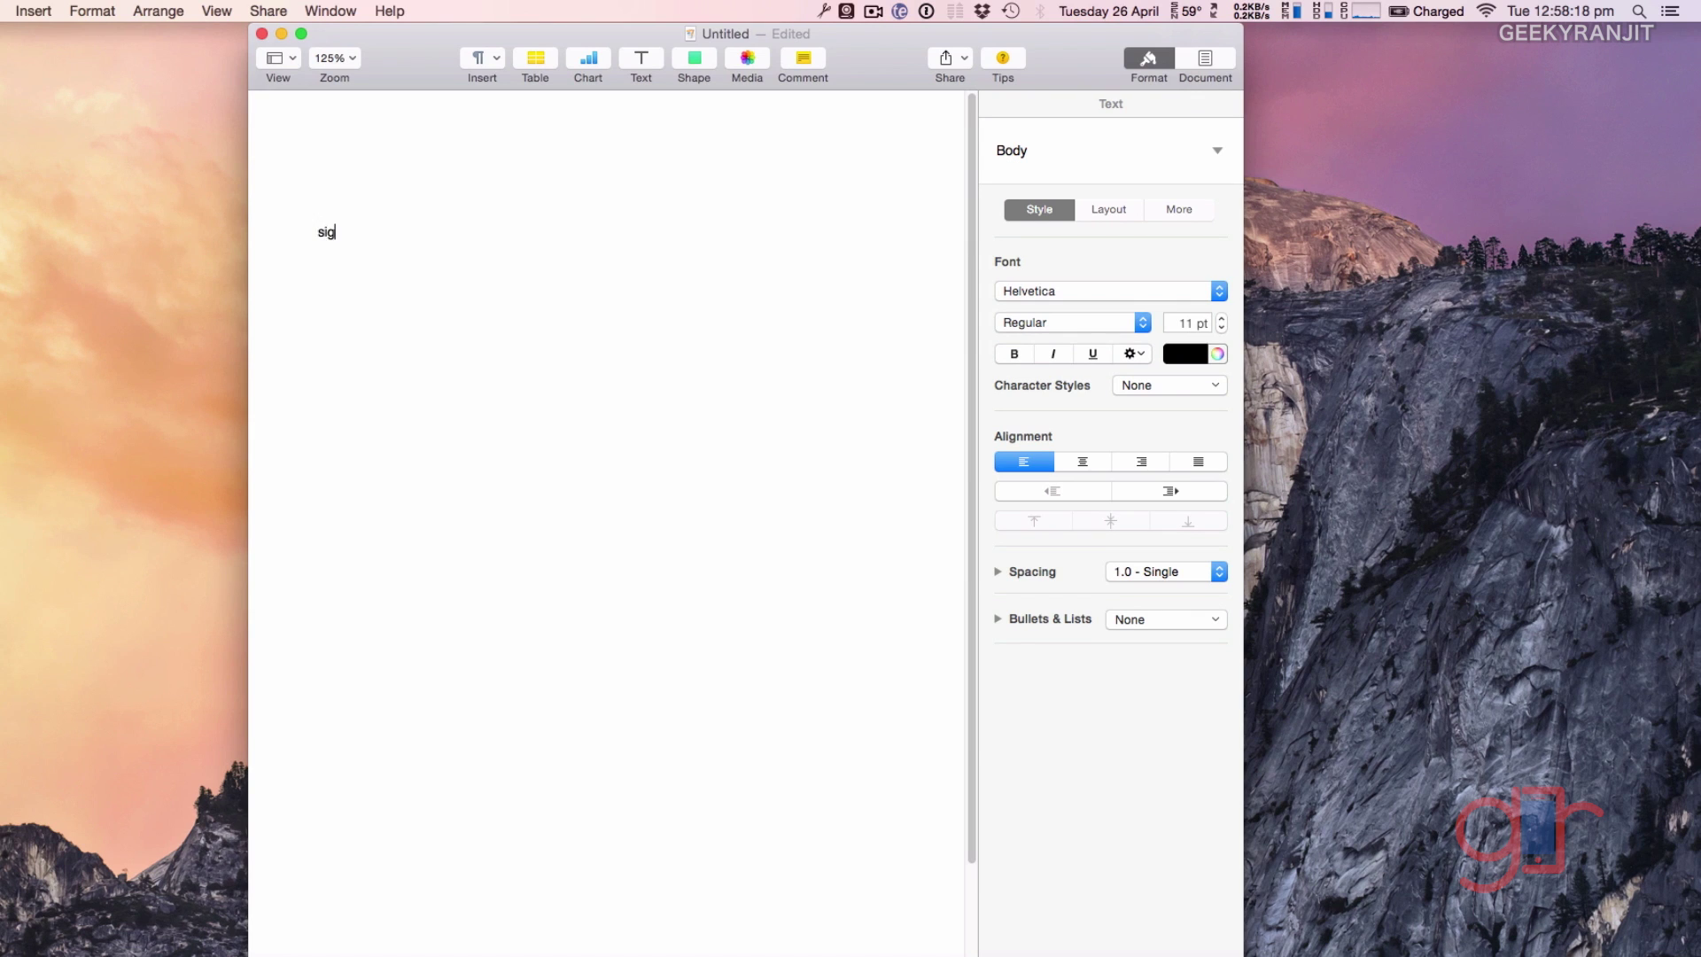
key("BackSpace")
key("BackSpace")
key("BackSpace")
key("super+v")
left_click(318, 279)
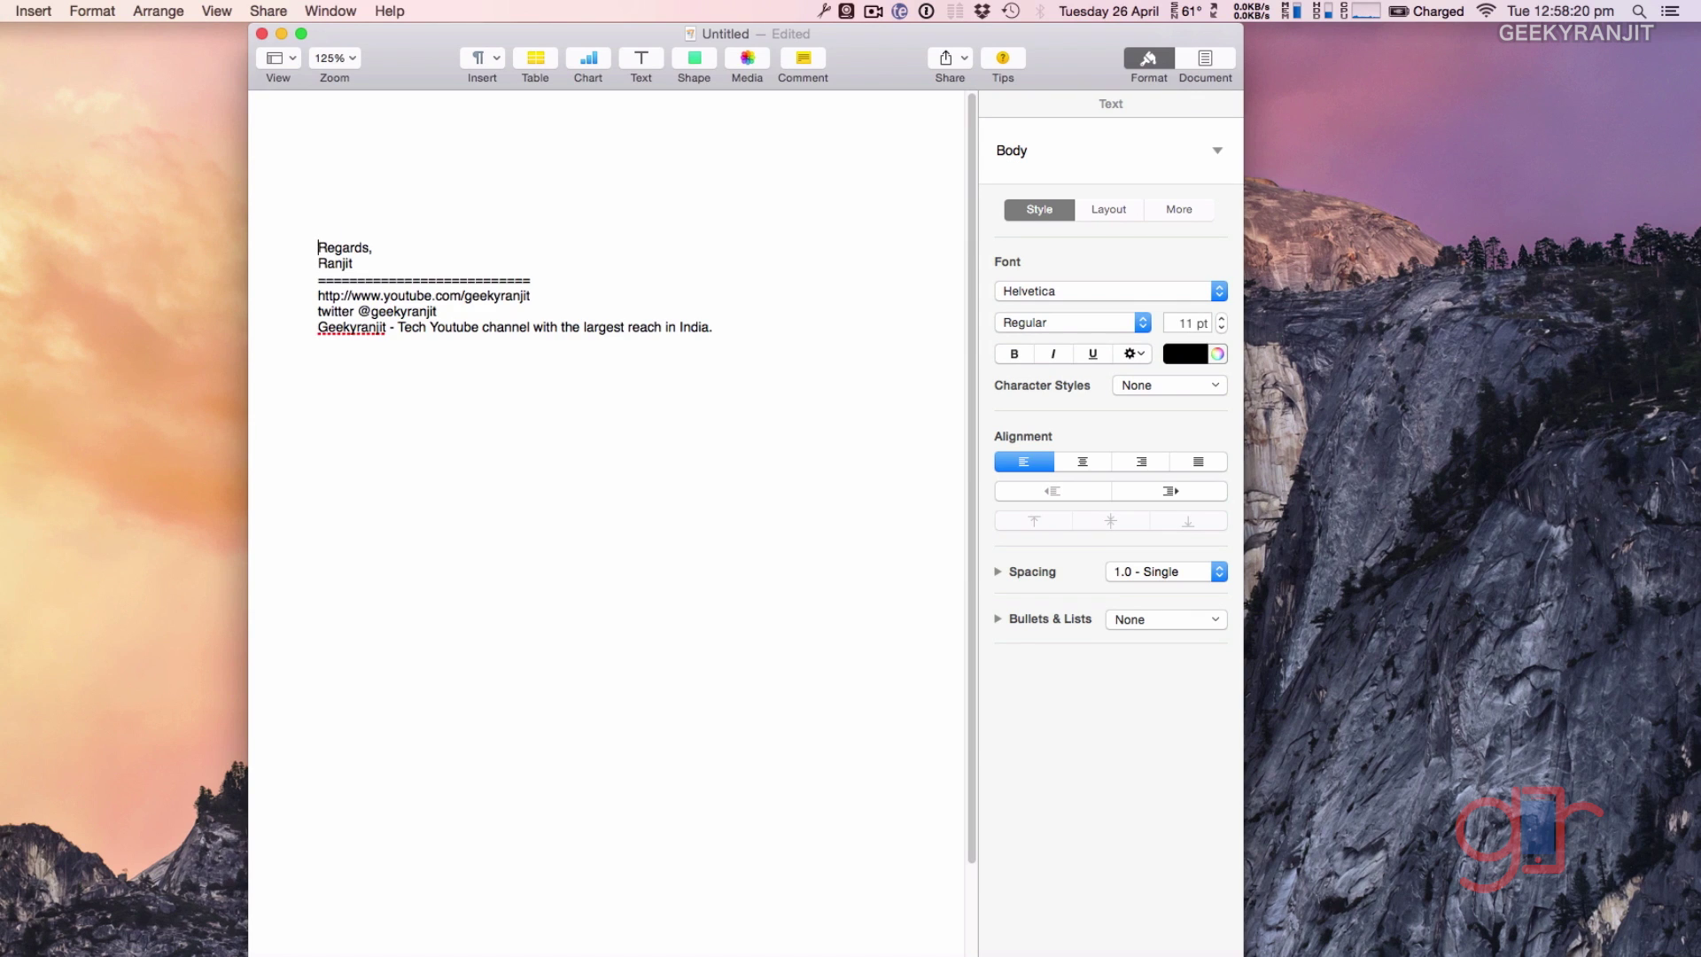
key("shift+Down")
key("shift+Down")
key("shift+Down")
key("shift+Down")
key("shift+Down")
key("shift+Down")
key("BackSpace")
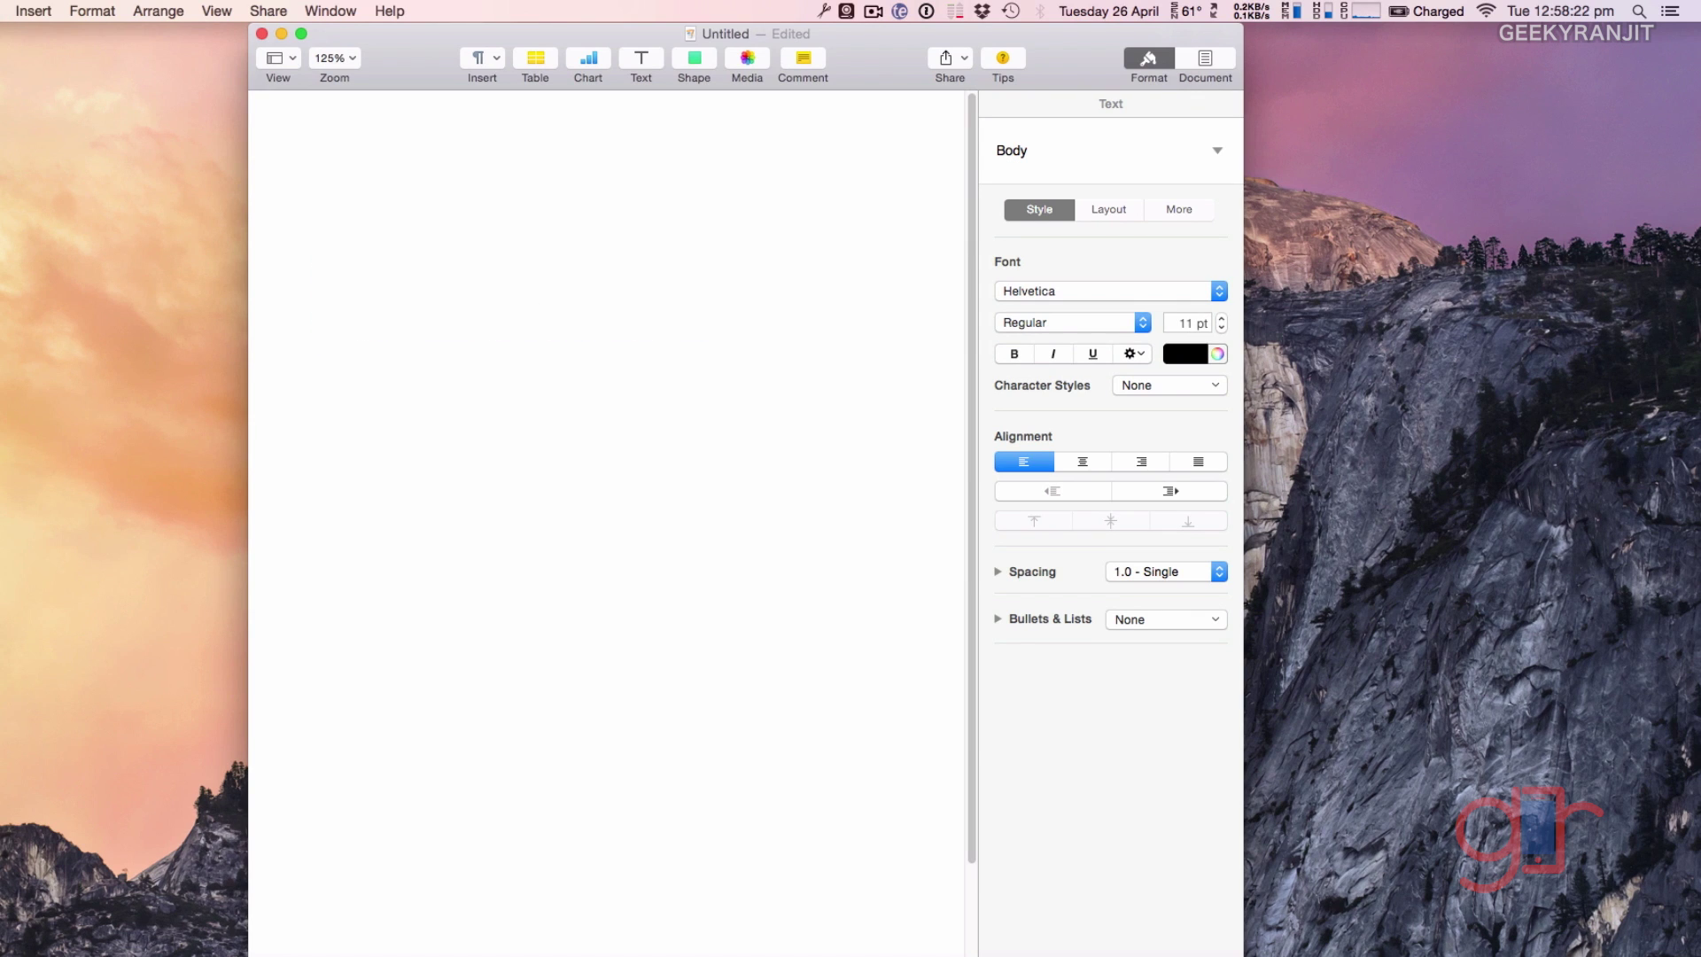
left_click(1113, 941)
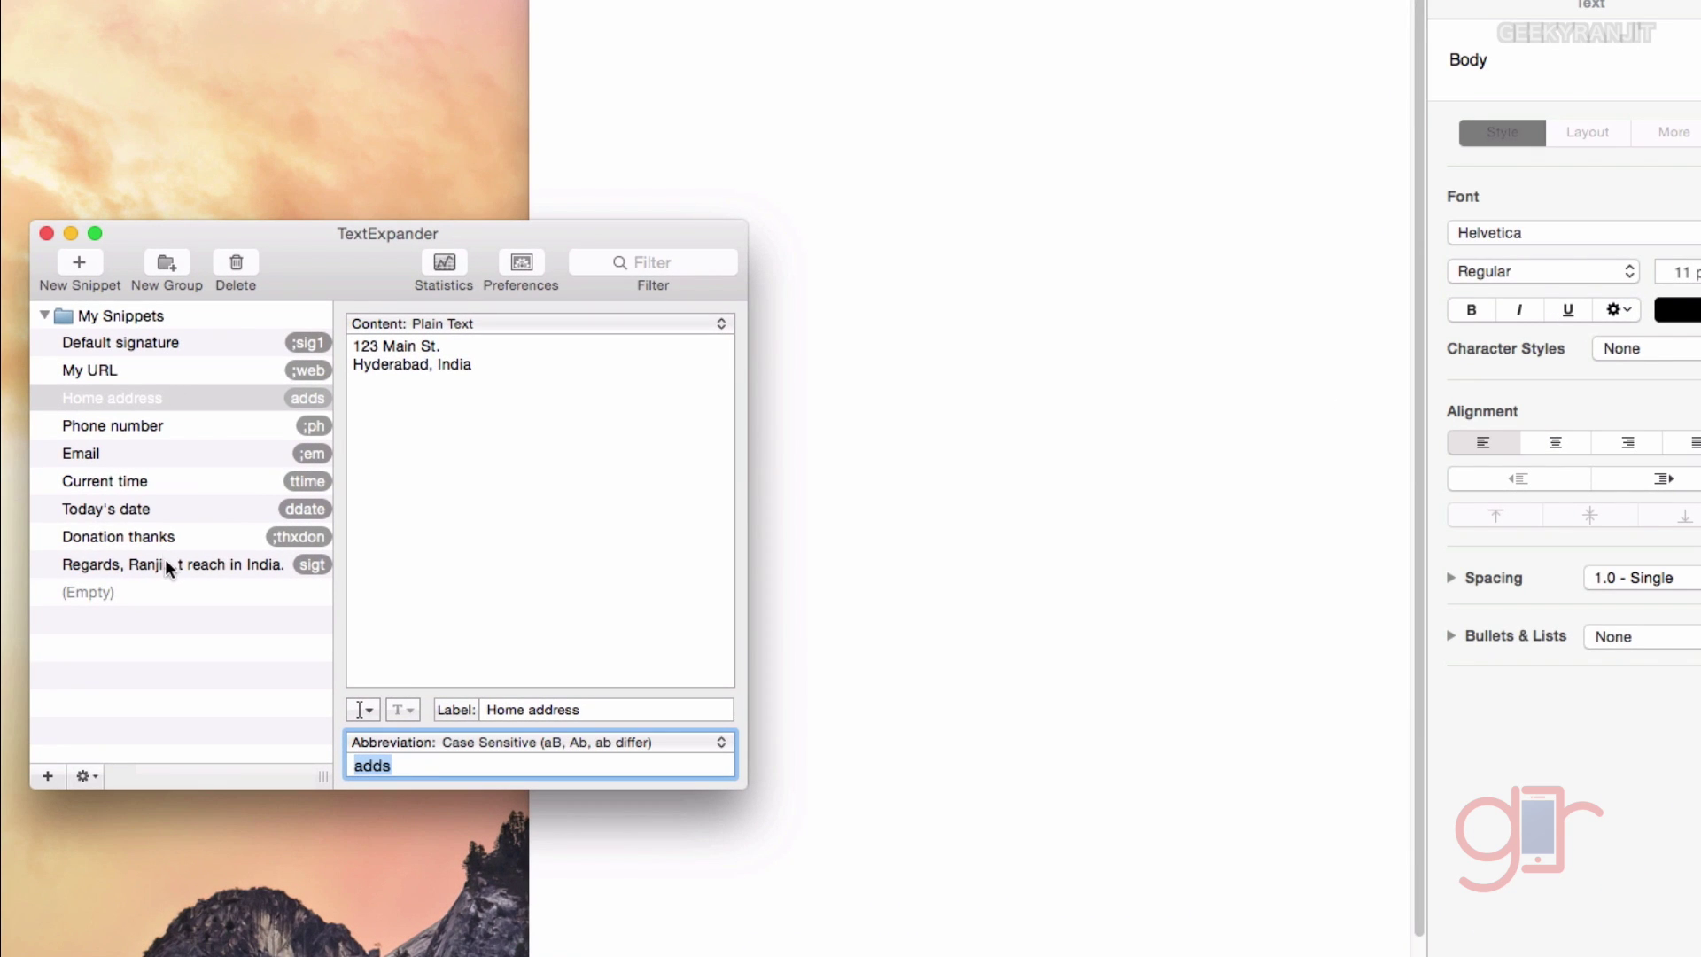
left_click(403, 761)
left_click(232, 564)
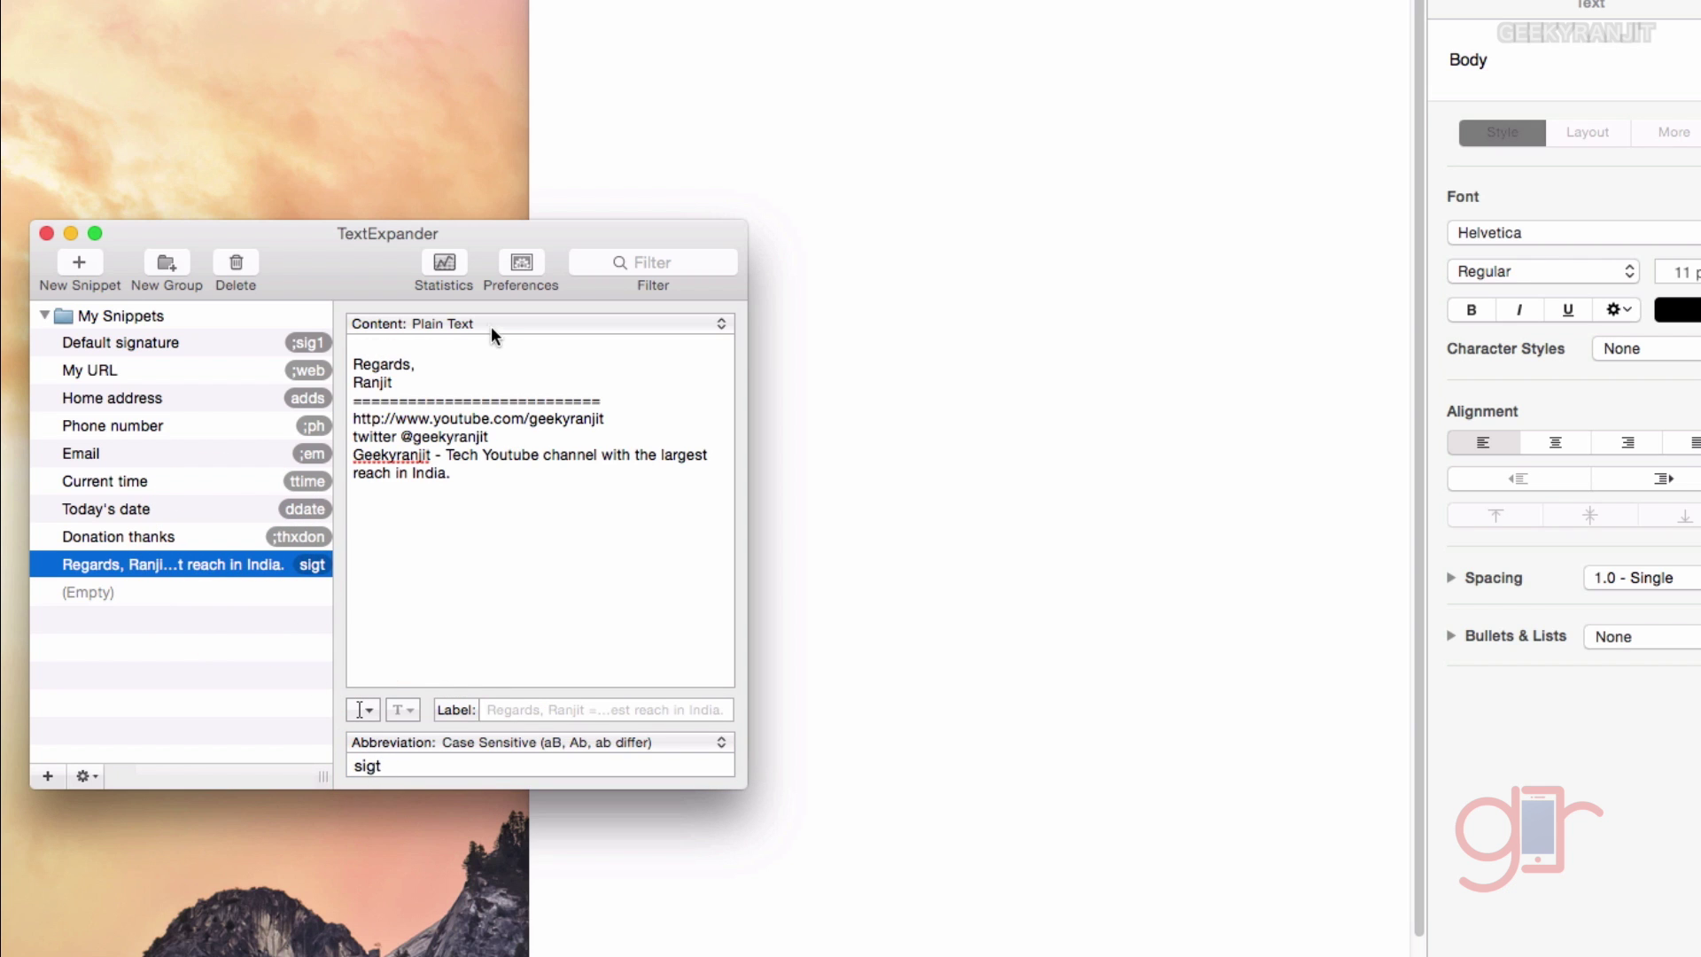
left_click(46, 233)
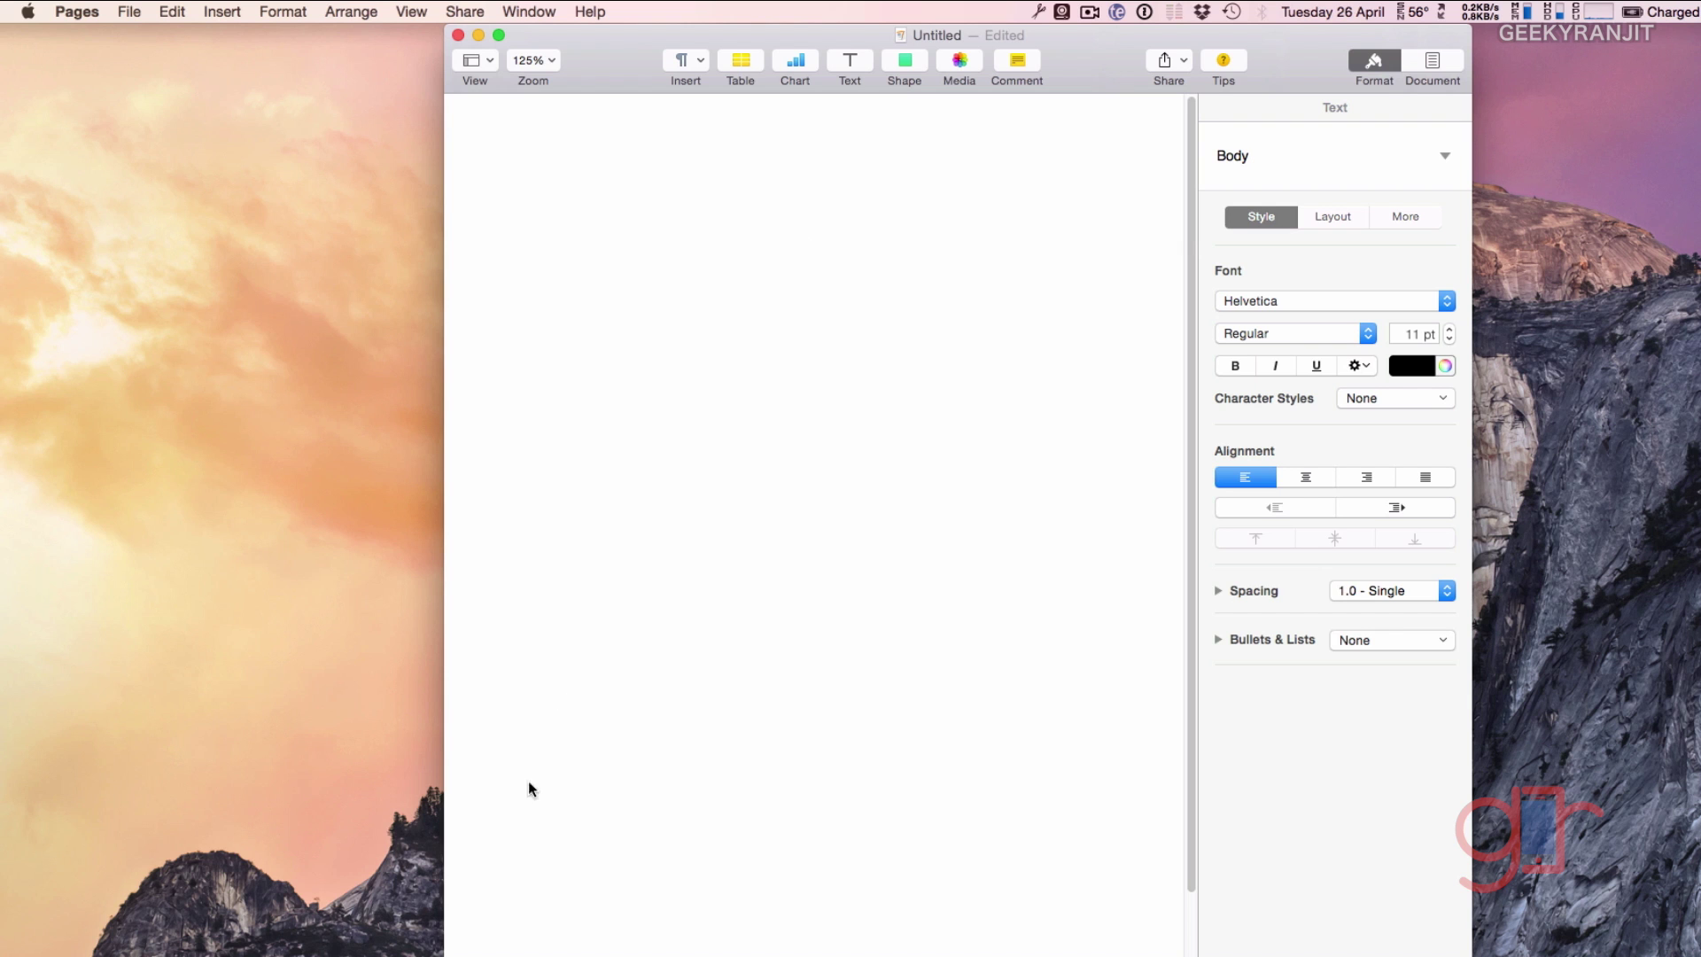
Bring Chrome forward and scroll through the channel's uploads on the Videos - YouTube tab.
left_click(363, 949)
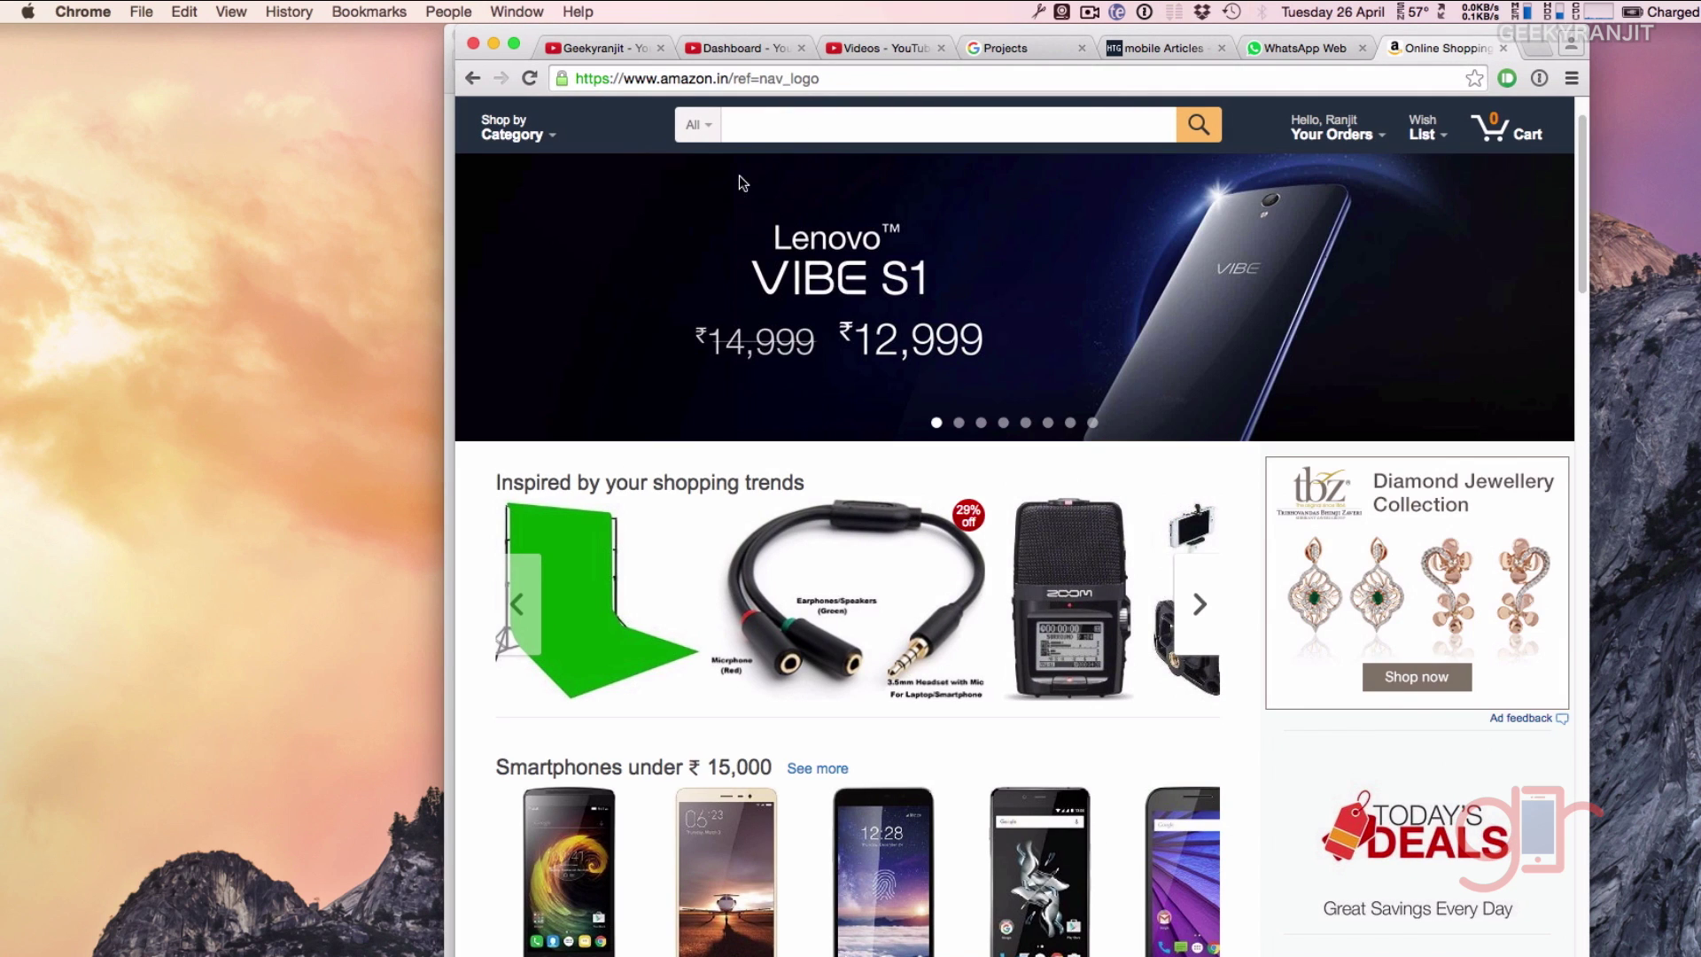
left_click(904, 48)
scroll(1155, 436, "down", 5)
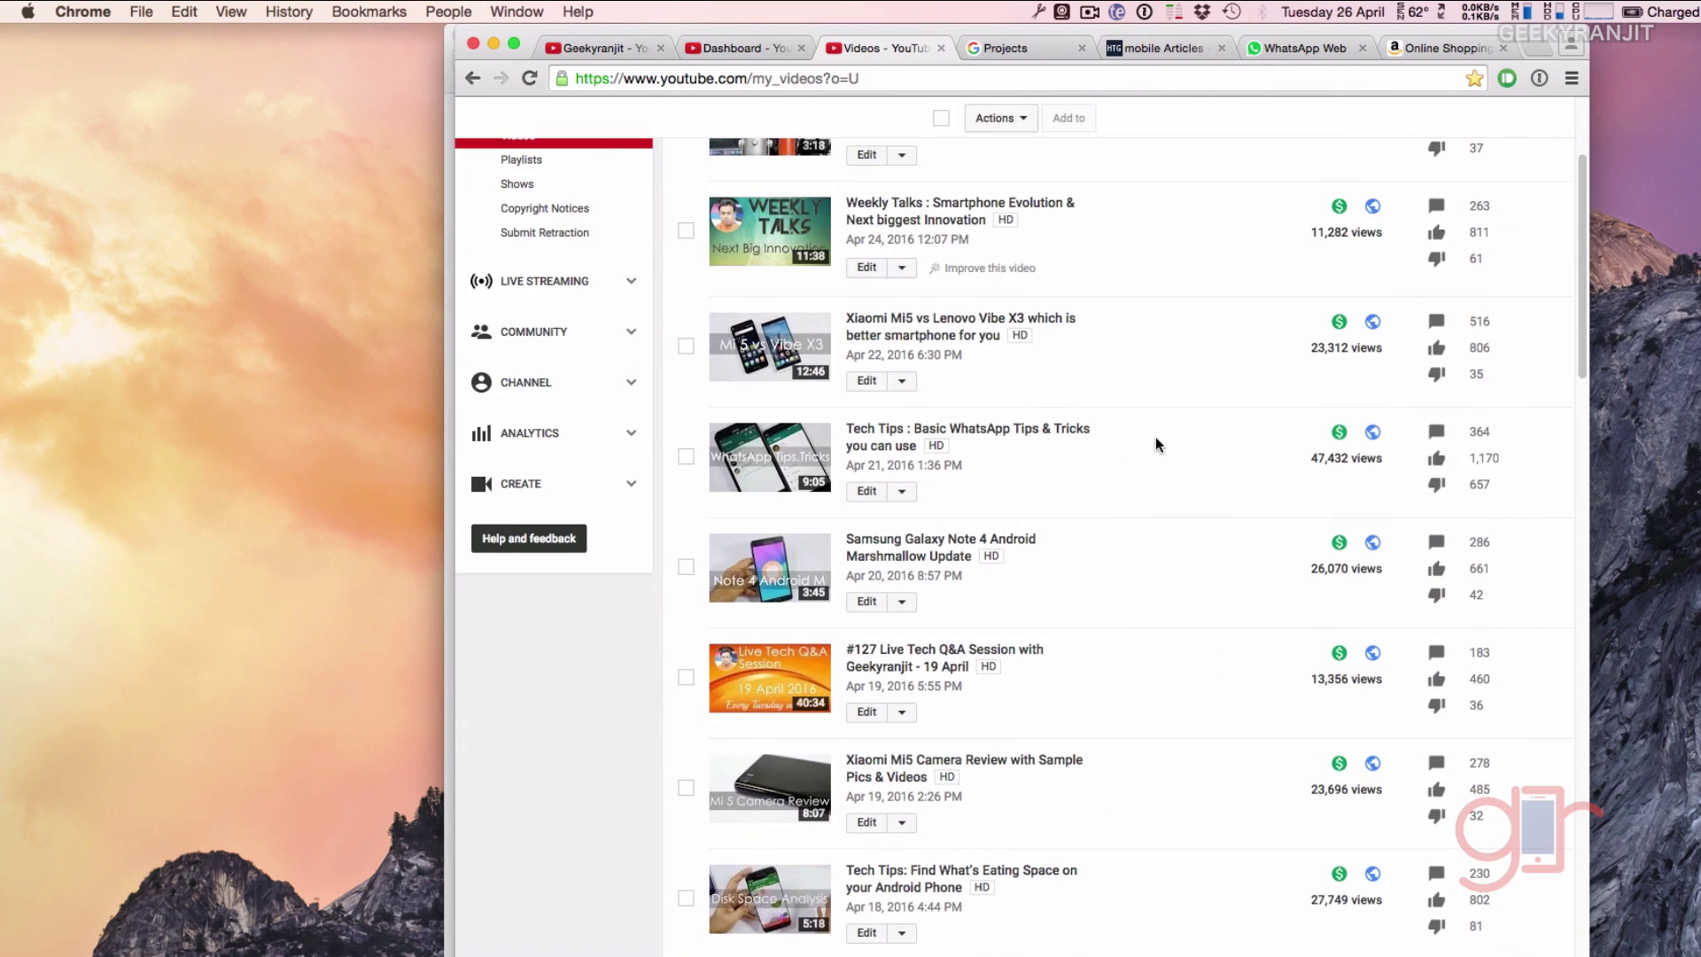
scroll(1155, 436, "up", 4)
scroll(1155, 443, "up", 1)
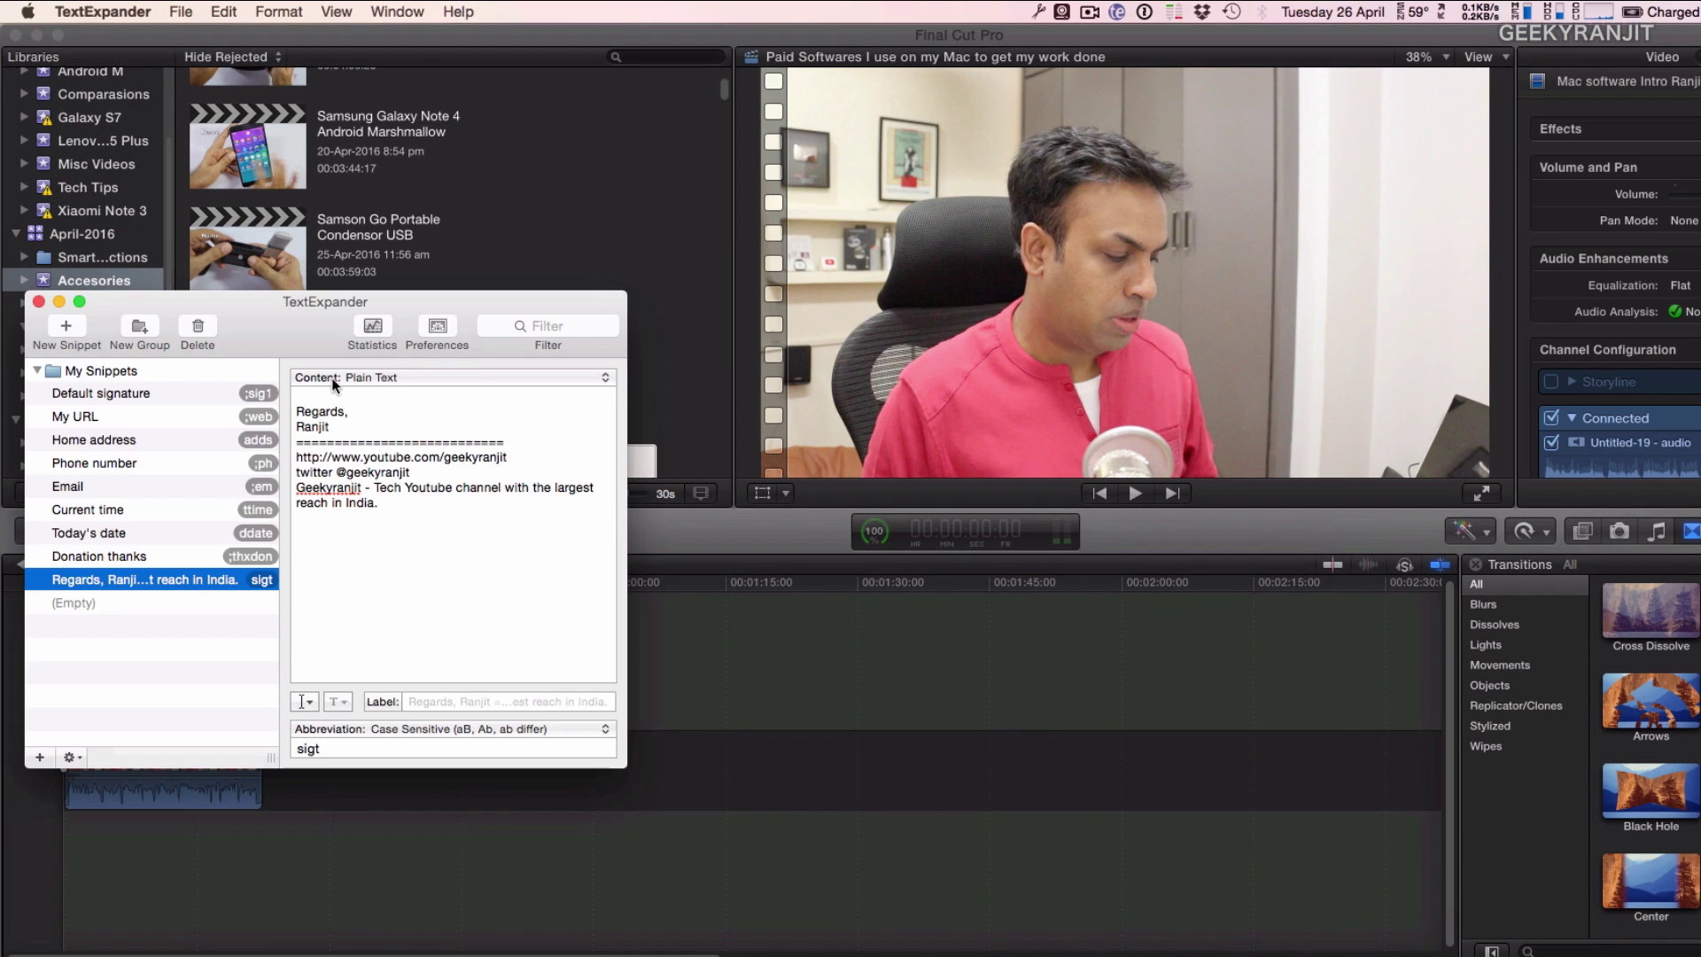
View the My URL snippet with its ;web abbreviation, then minimise TextExpander.
left_click(93, 416)
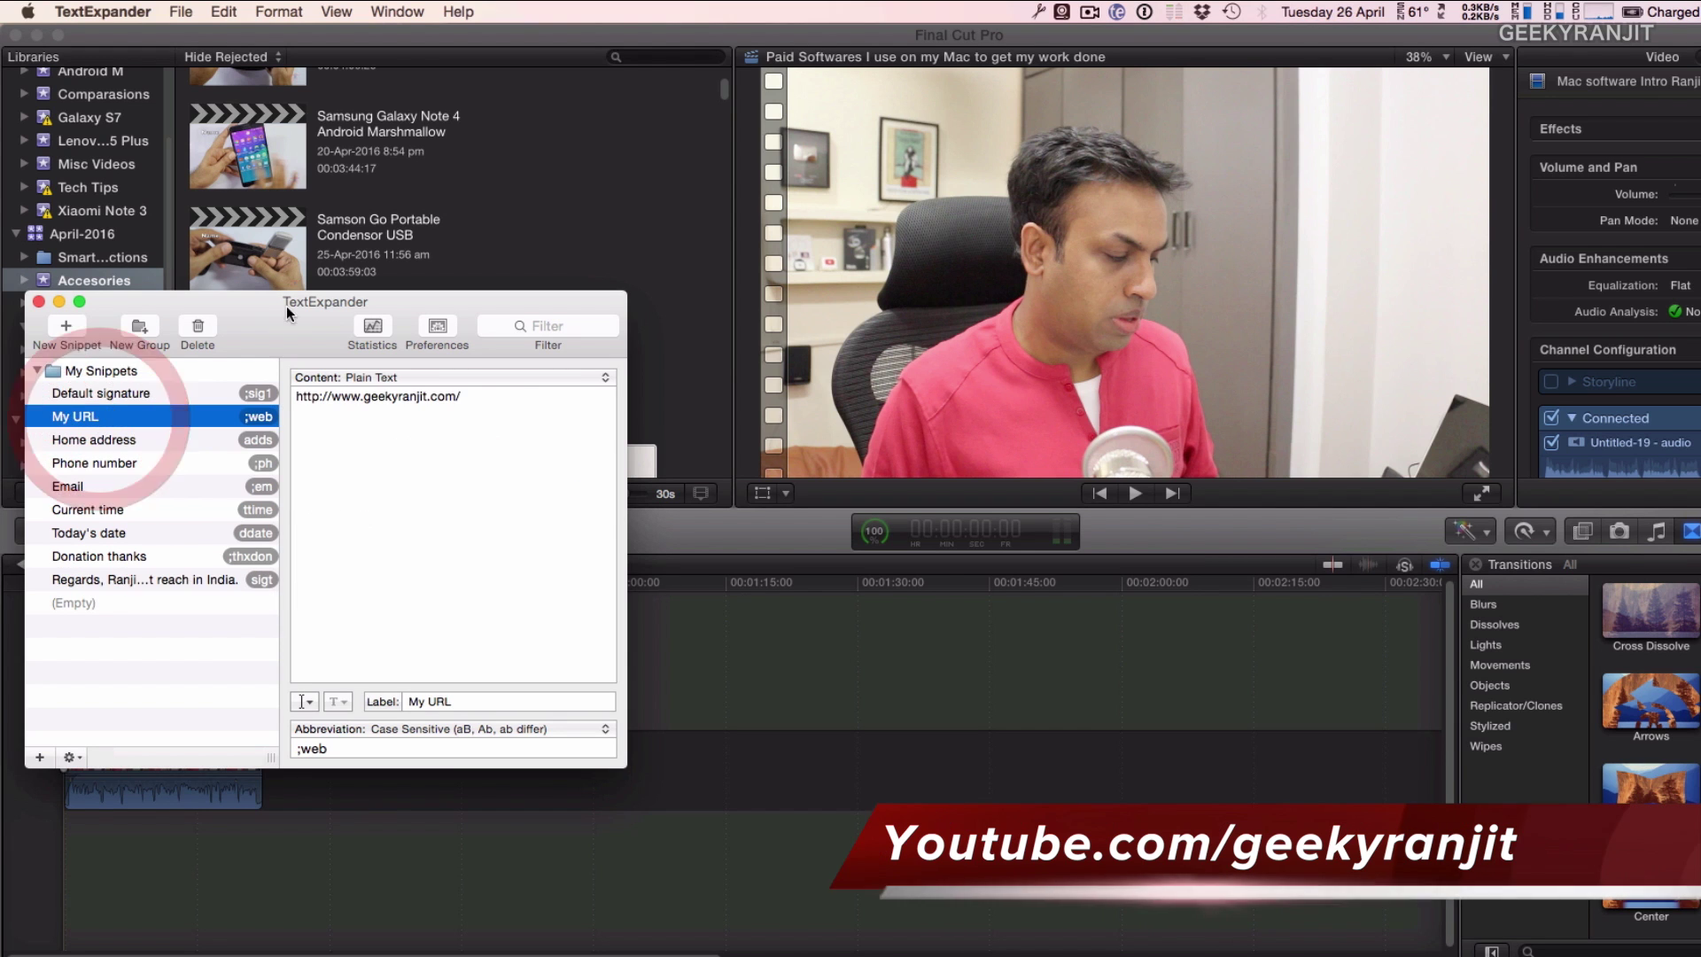
left_click_drag(286, 310, 672, 514)
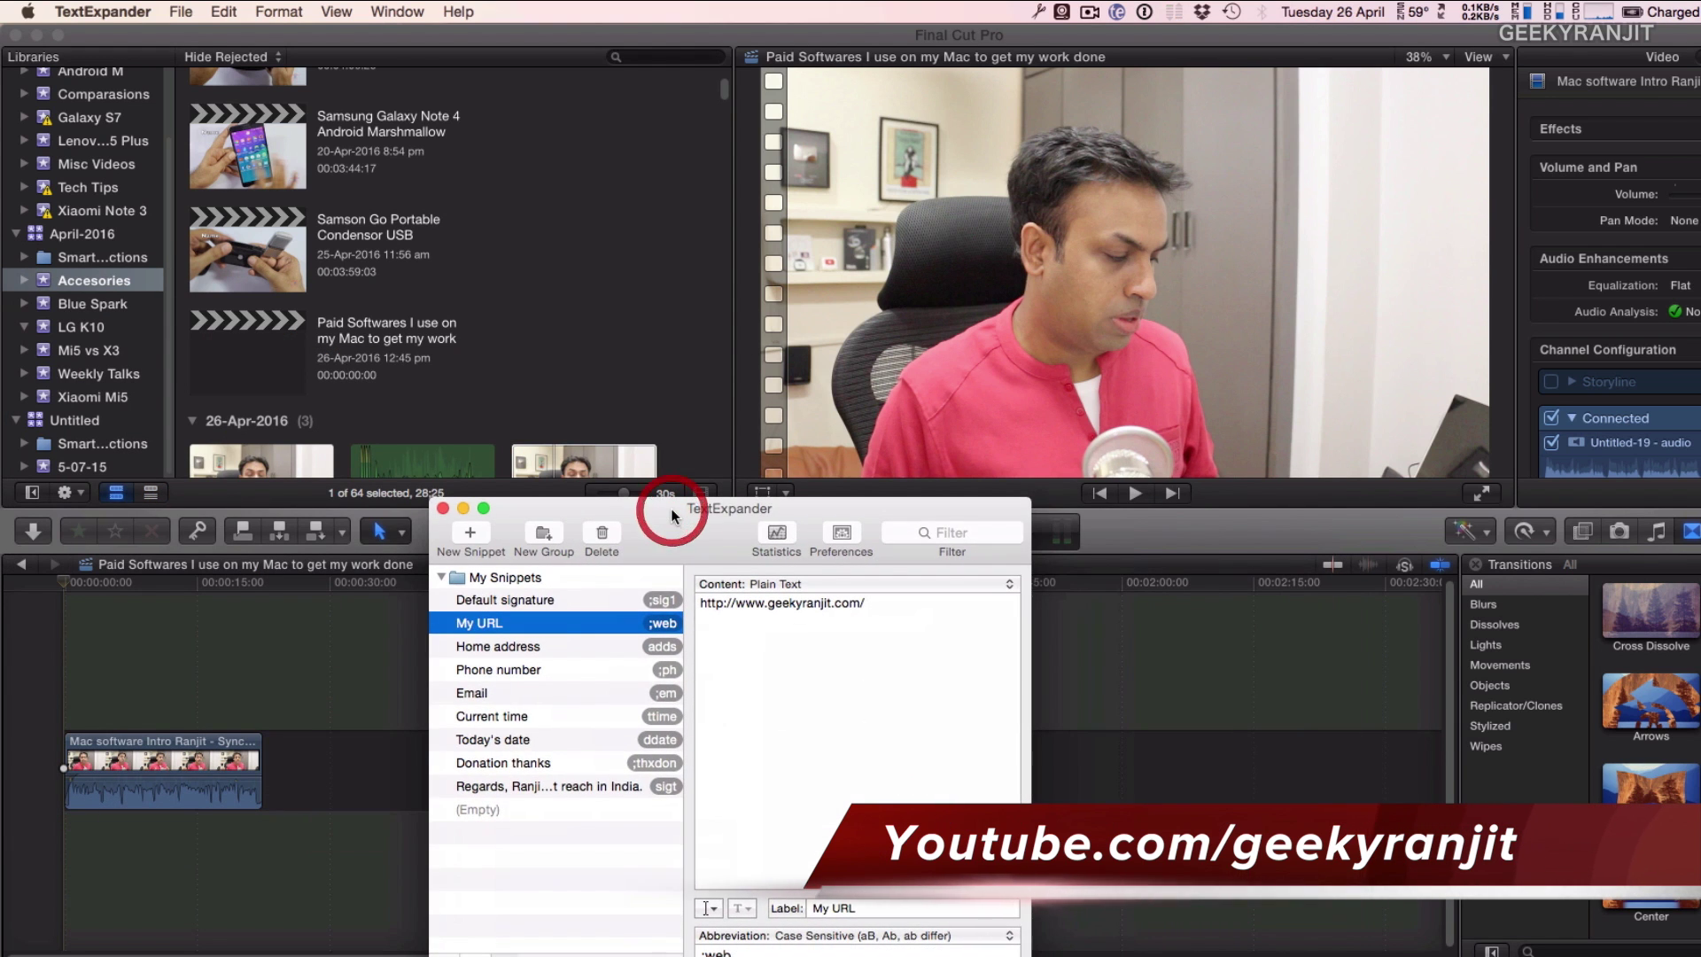
left_click(462, 507)
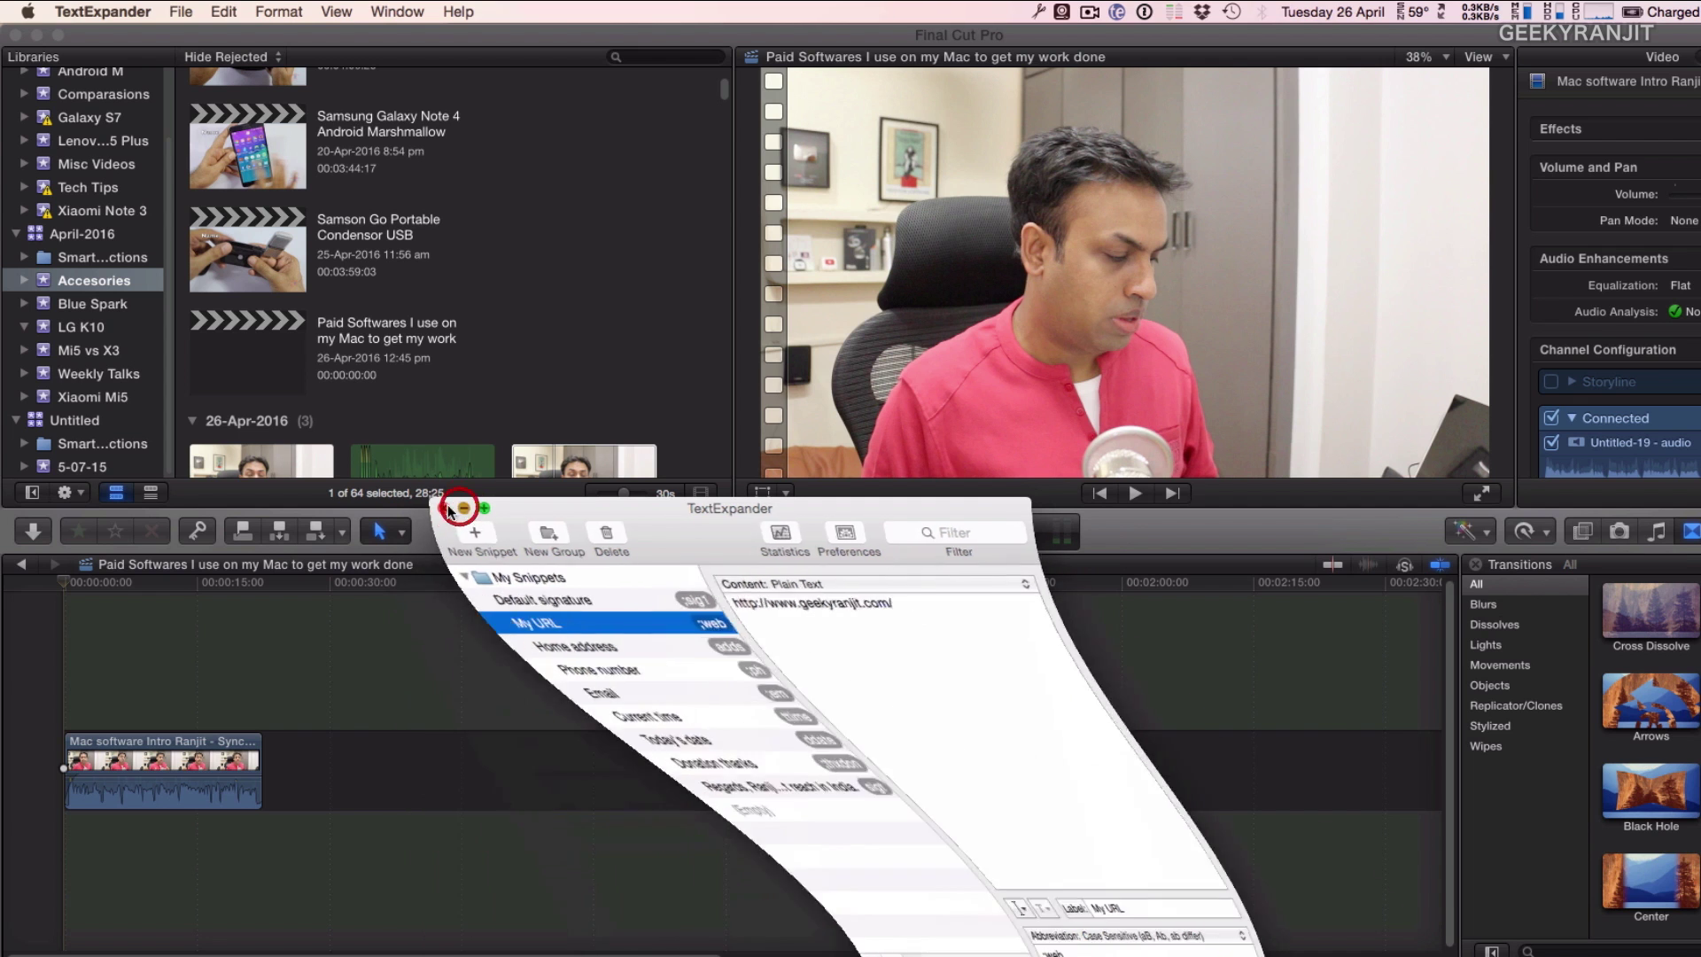